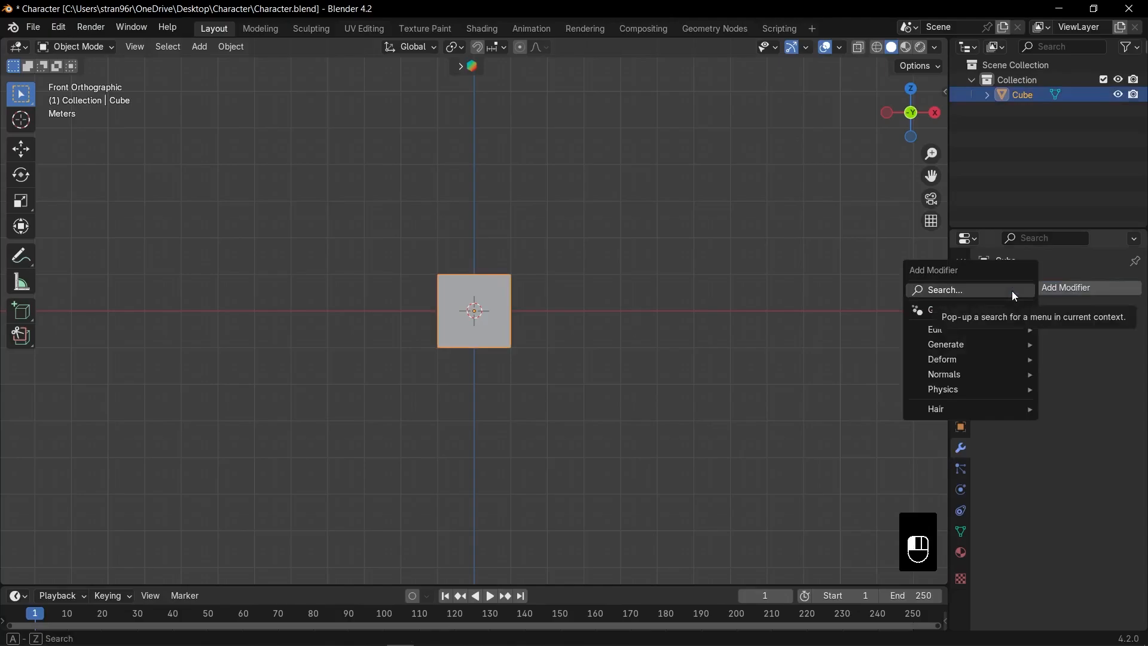
# Add a Subdivision modifier to the cube
pyautogui.write('sub')
pyautogui.press('Return')
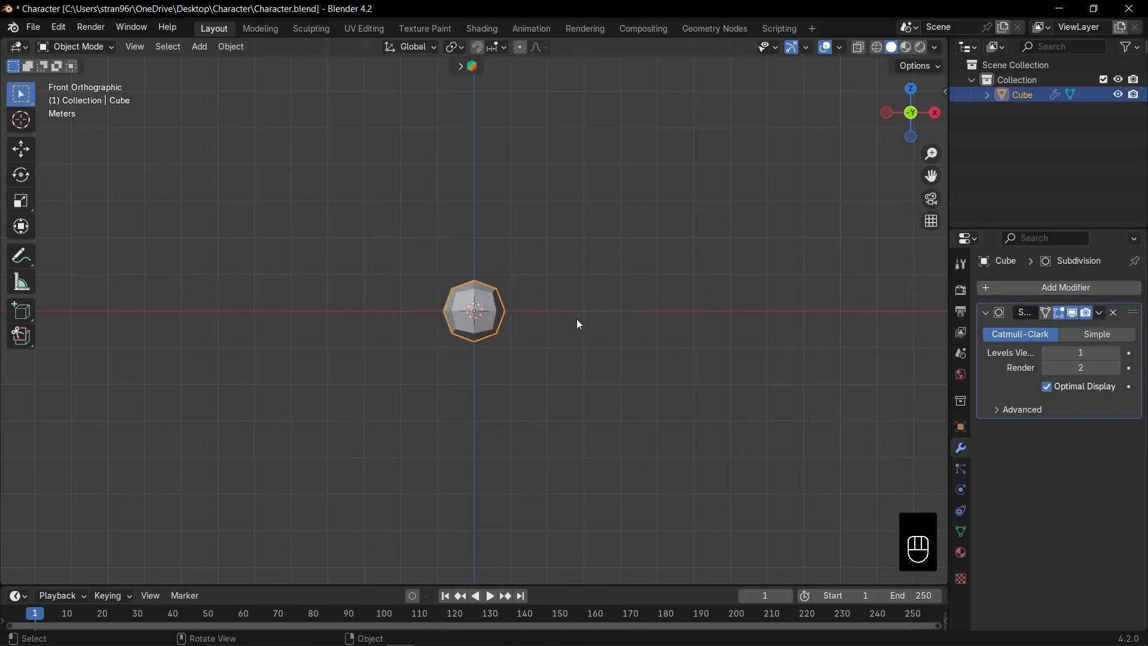
pyautogui.press('KP_Decimal')
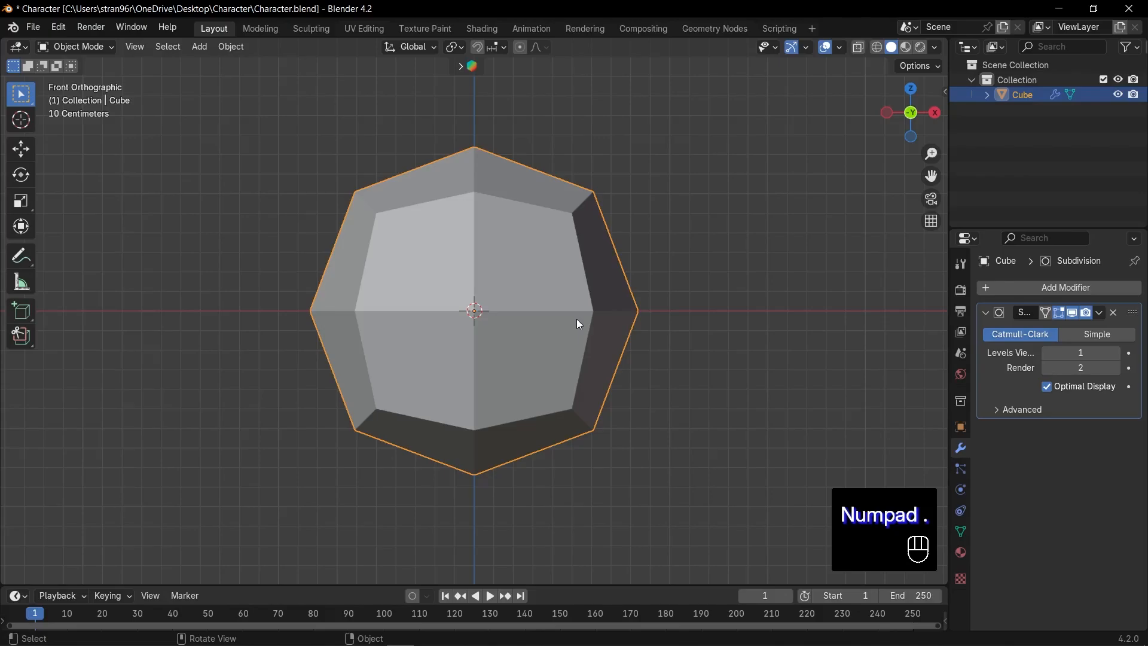
# Add a horizontal loop cut in the lower part of the cube, slid down by about 0.42, and scale it out by about 1.23
pyautogui.press('Tab')
pyautogui.hotkey('ctrl', 'r')
pyautogui.click(666, 316)
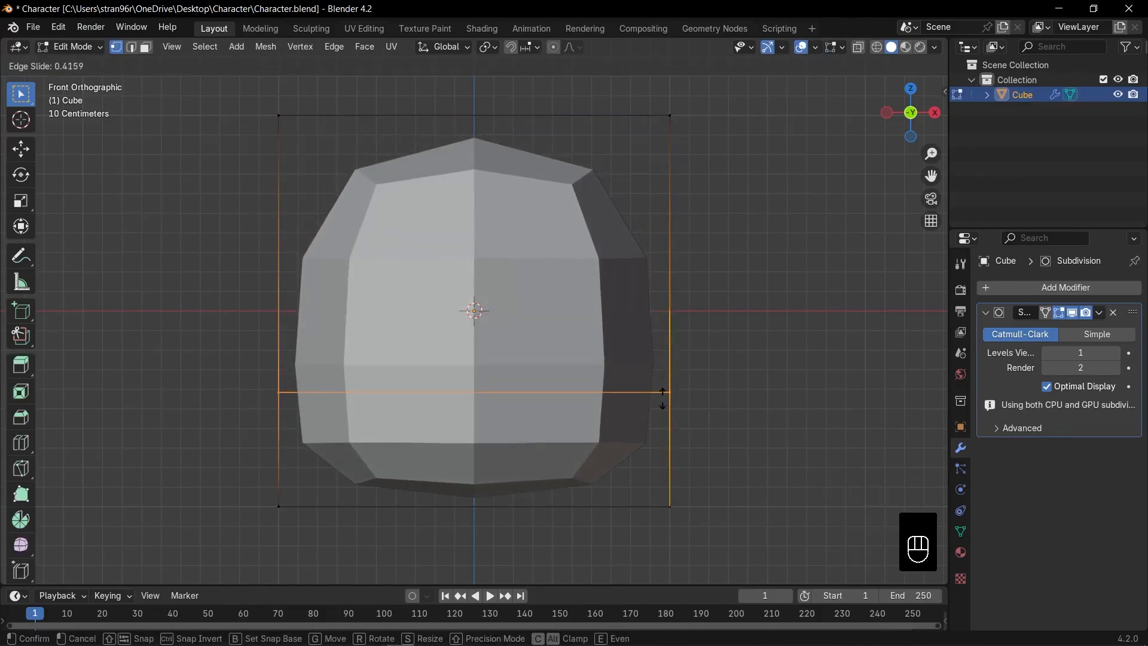
pyautogui.click(662, 393)
pyautogui.press('s')
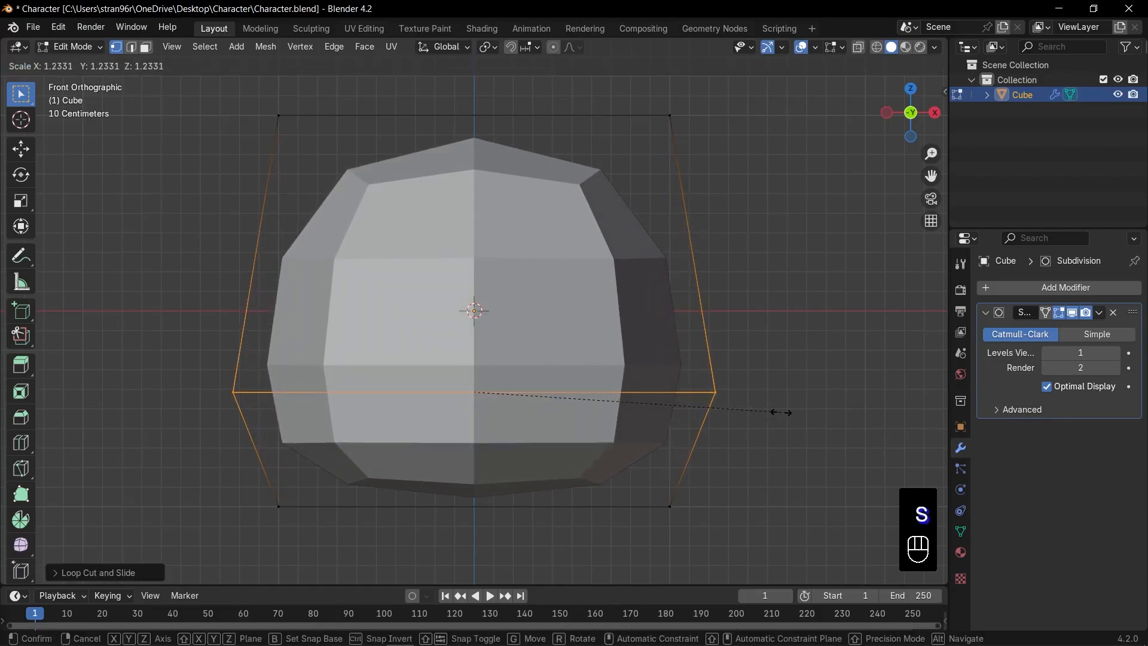
pyautogui.click(781, 413)
pyautogui.press('Tab')
# Apply the Subdivision modifier to the head mesh
pyautogui.moveTo(751, 397); pyautogui.dragTo(664, 396, button='middle')
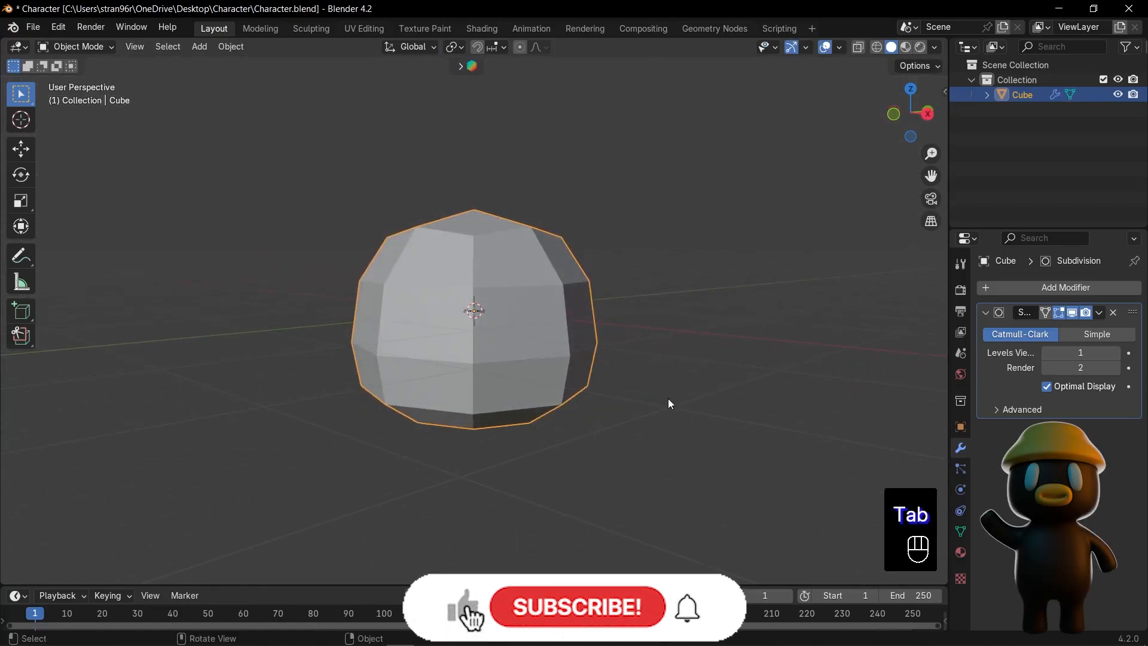
pyautogui.press('KP_1')
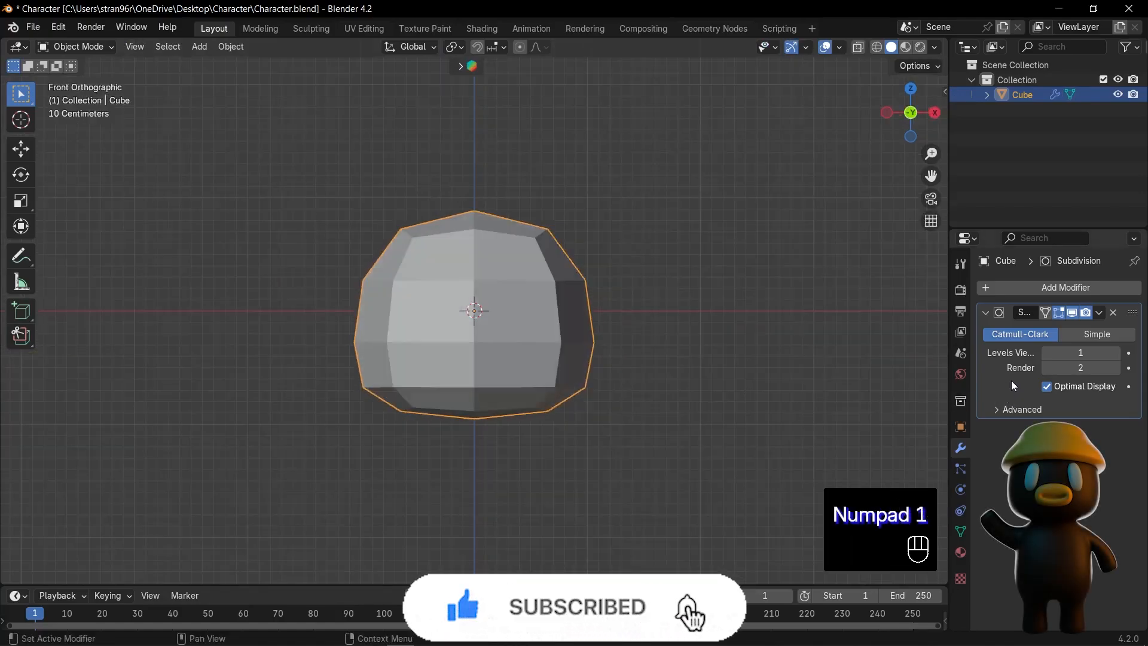
pyautogui.hotkey('ctrl', 'a')
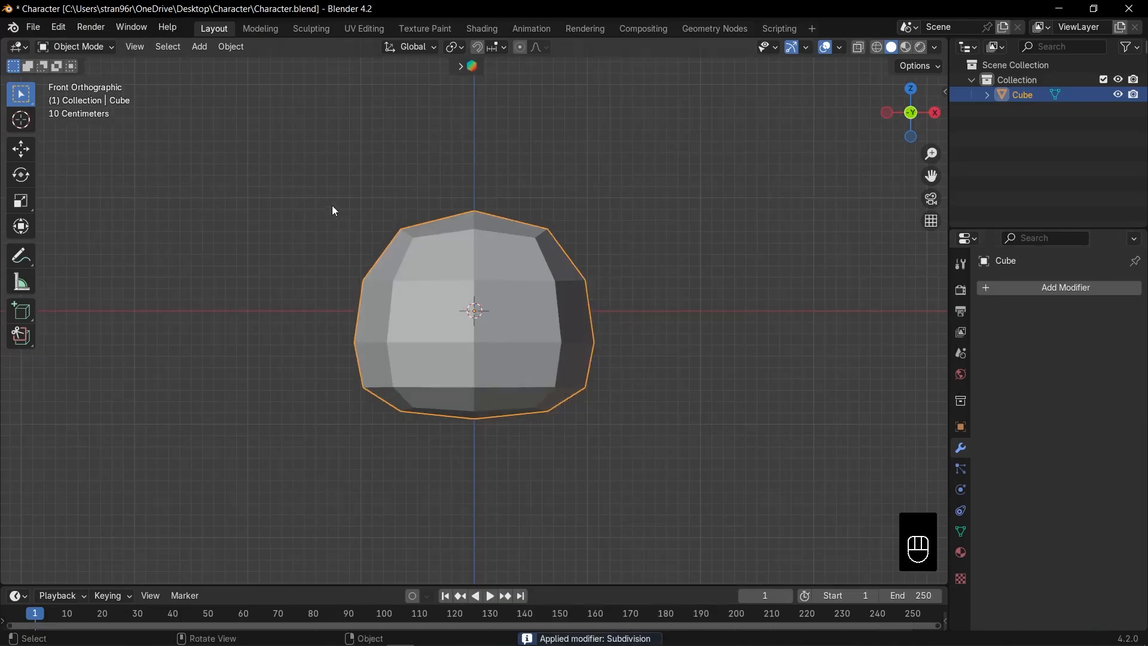
# Select all faces of the head's upper part, front and back, using face selection with X-ray enabled
pyautogui.press('Tab')
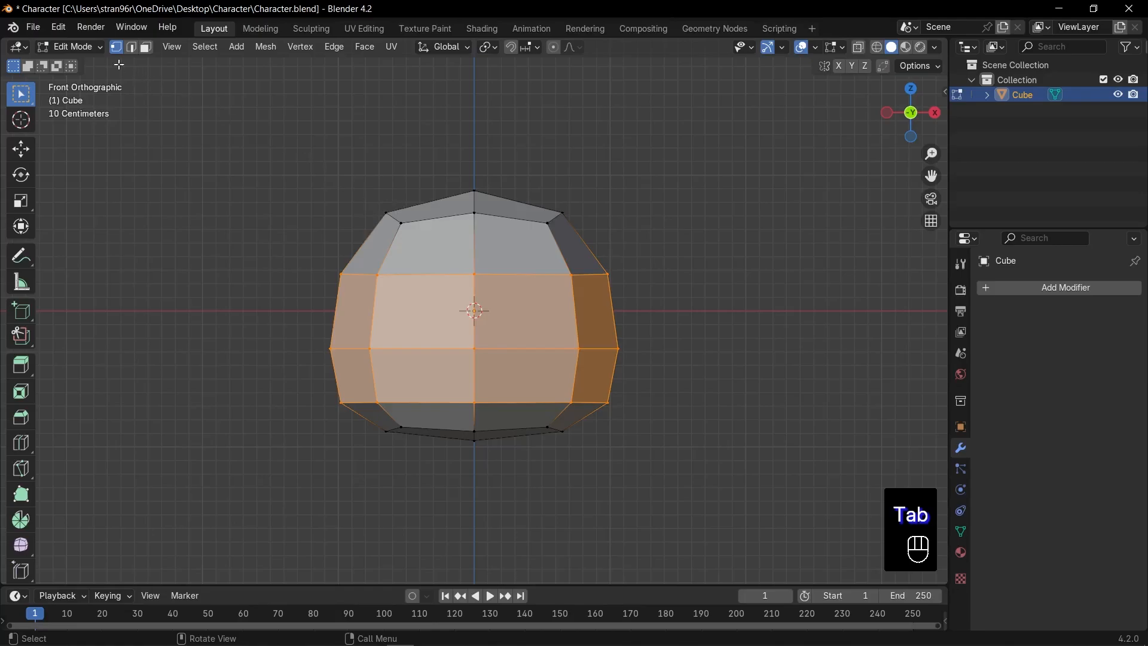
pyautogui.press('3')
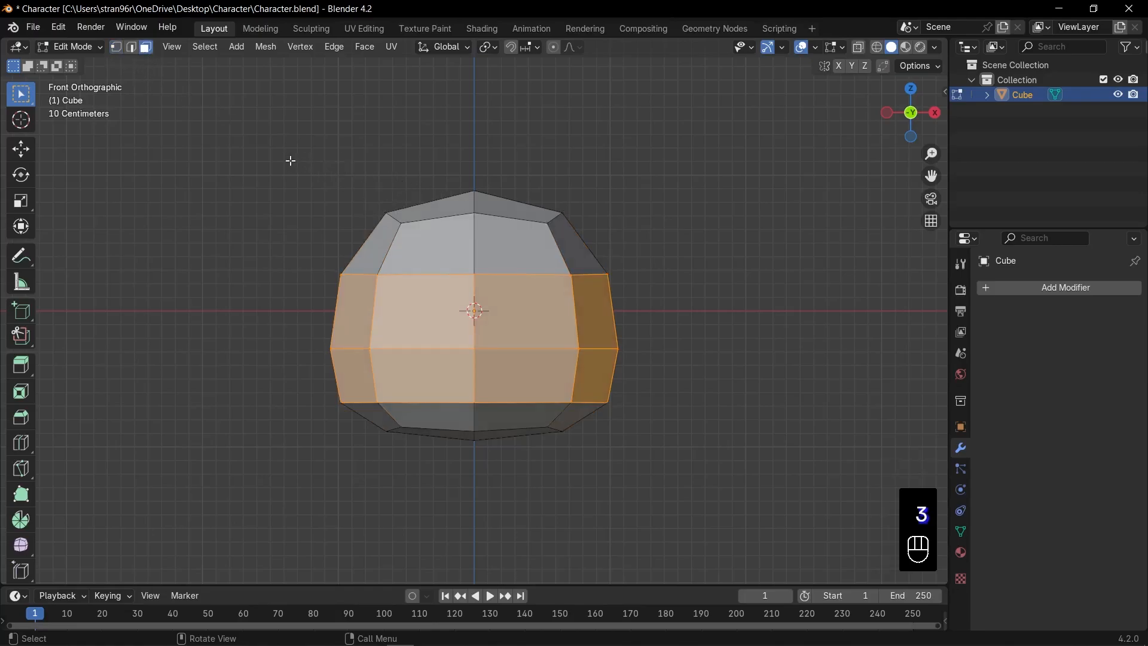
pyautogui.moveTo(252, 138); pyautogui.dragTo(586, 252)
pyautogui.moveTo(630, 251); pyautogui.dragTo(474, 286, button='middle')
pyautogui.press('KP_1')
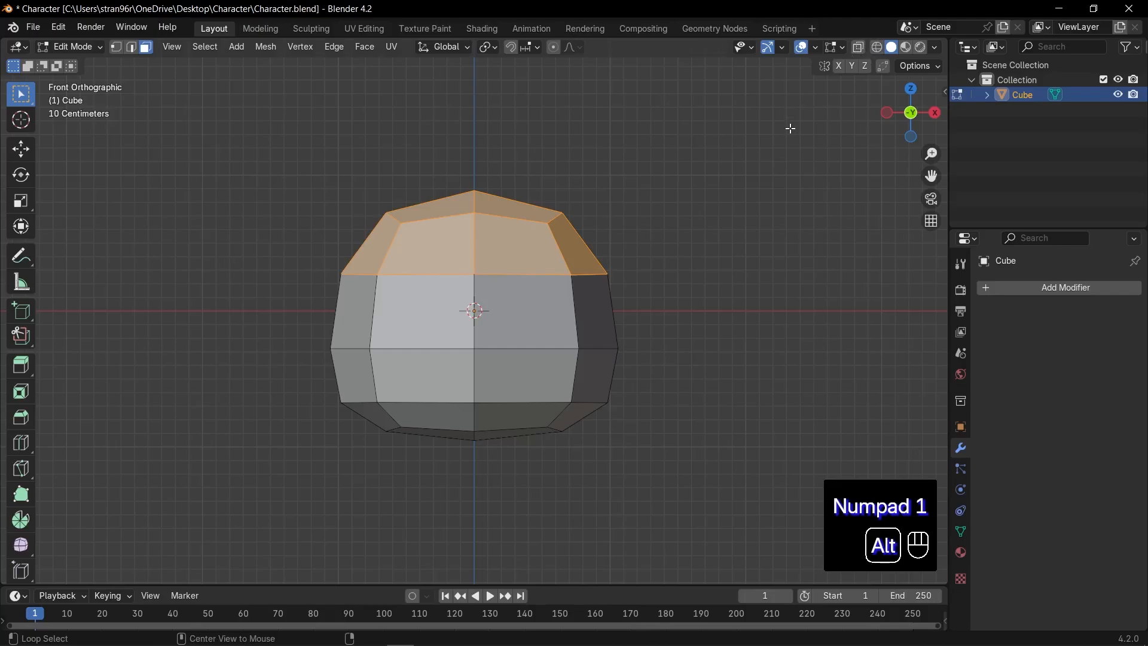
pyautogui.hotkey('alt', 'z')
pyautogui.click(404, 159)
pyautogui.moveTo(160, 133); pyautogui.dragTo(678, 270)
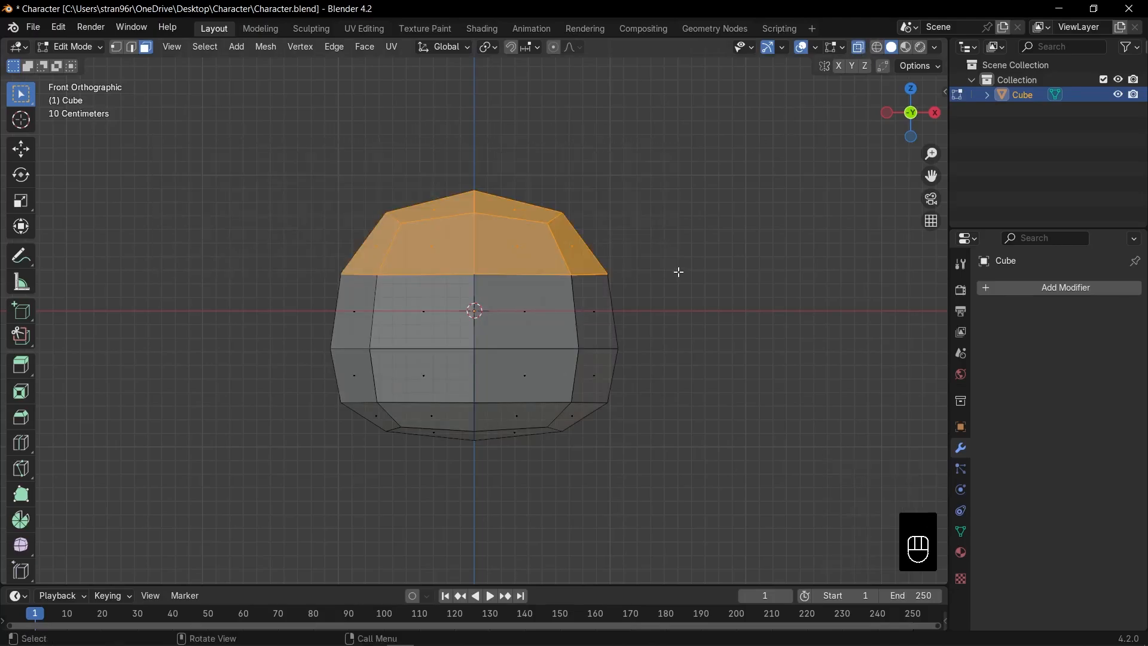
pyautogui.moveTo(678, 270); pyautogui.dragTo(550, 307, button='middle')
pyautogui.press('KP_5')
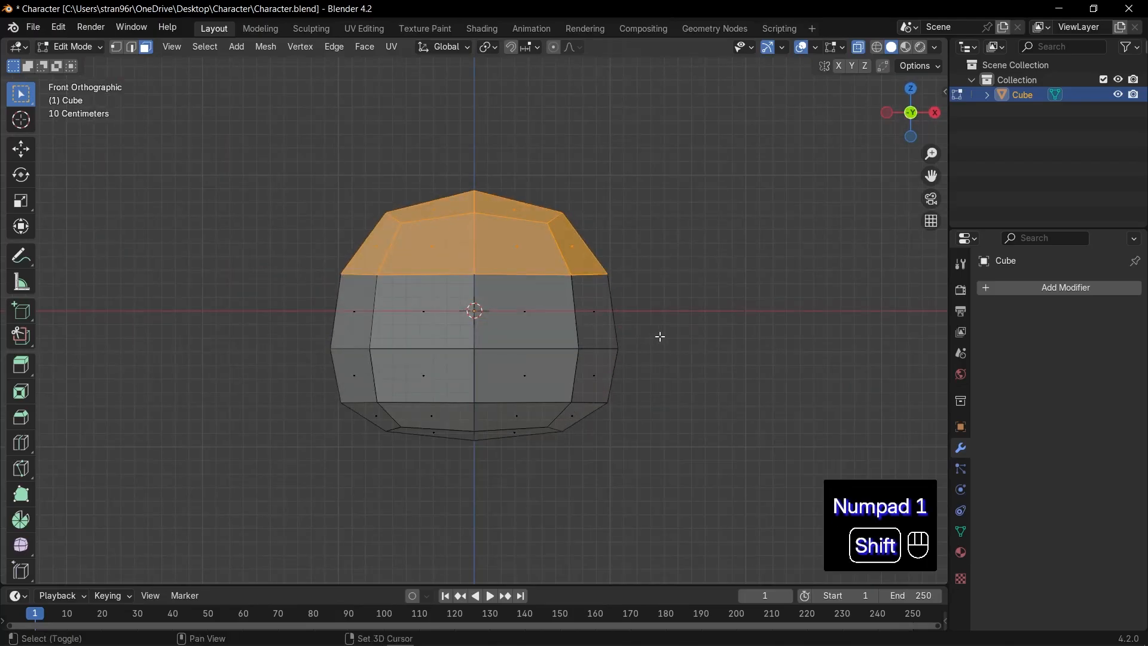
# Duplicate the selected top faces in place, separate the copy into its own object, and return to Object Mode without X-ray
pyautogui.hotkey('shift', 'd')
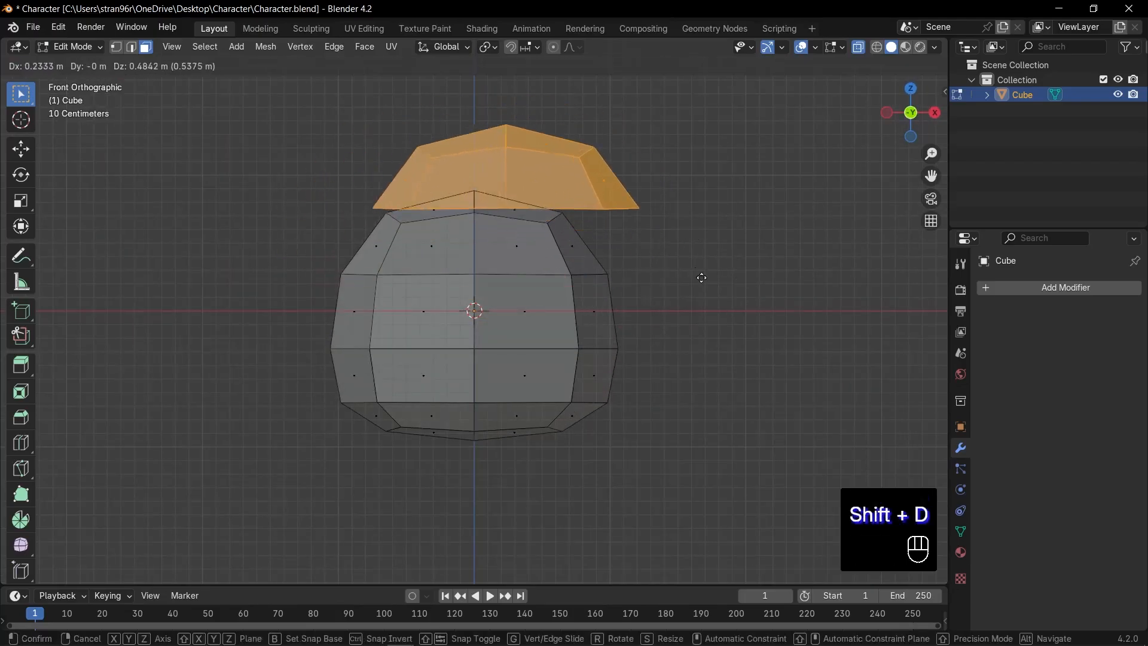
pyautogui.press('Escape')
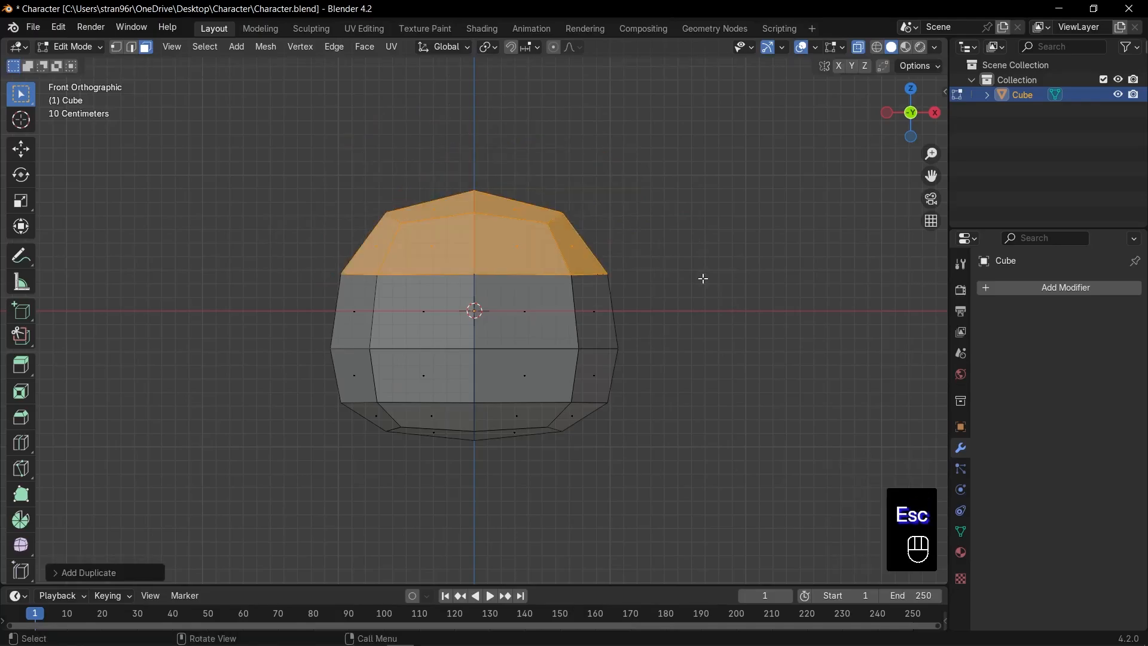
pyautogui.press('p')
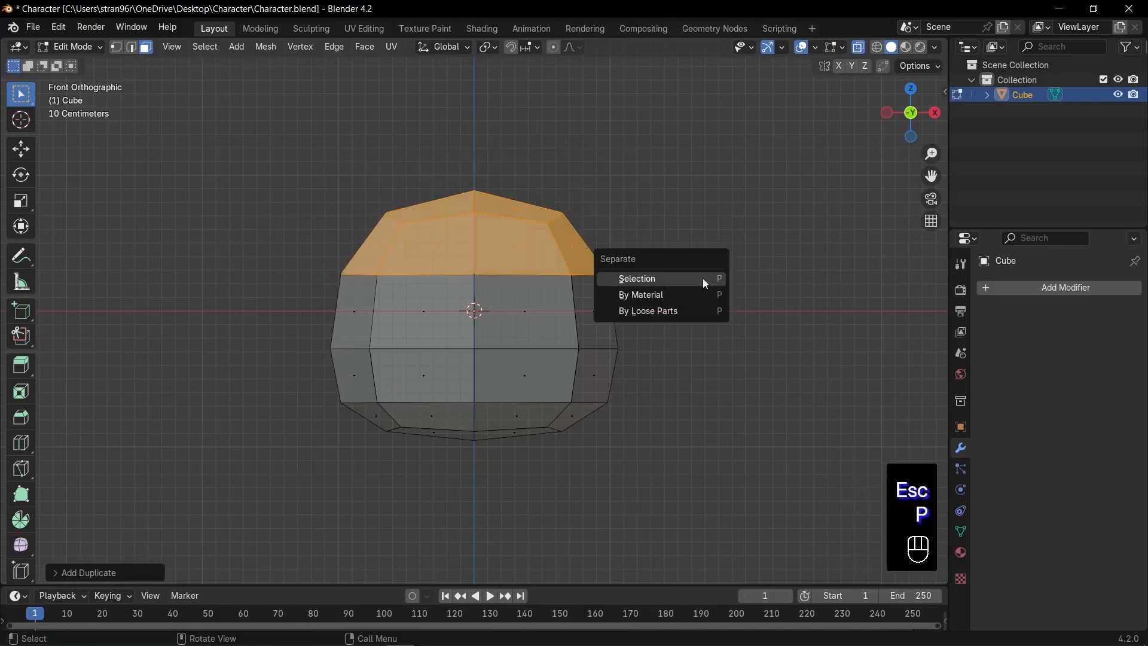
pyautogui.click(659, 284)
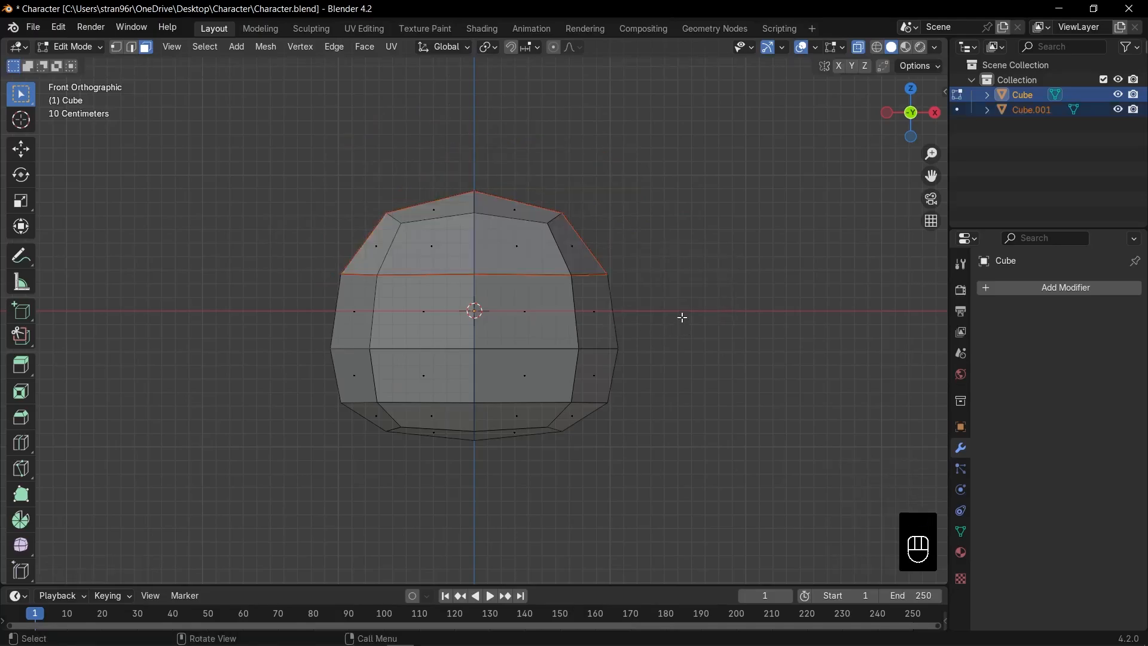
pyautogui.press('Tab')
pyautogui.hotkey('alt', 'z')
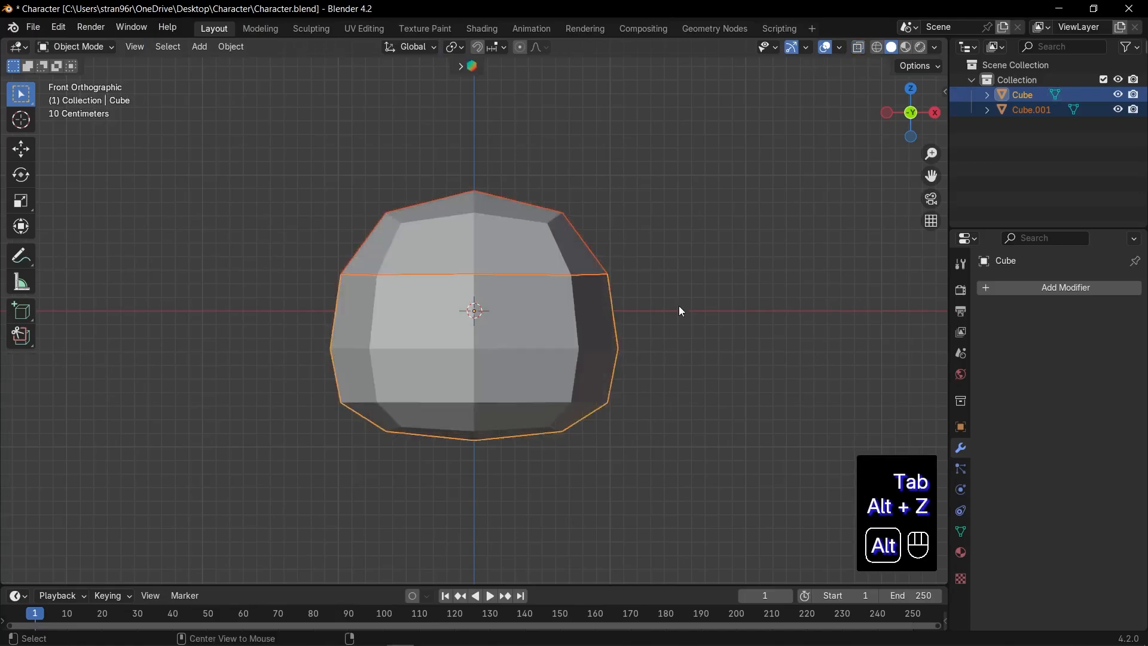
# Give the head object a level 2 subdivision and shade it smooth
pyautogui.click(553, 325)
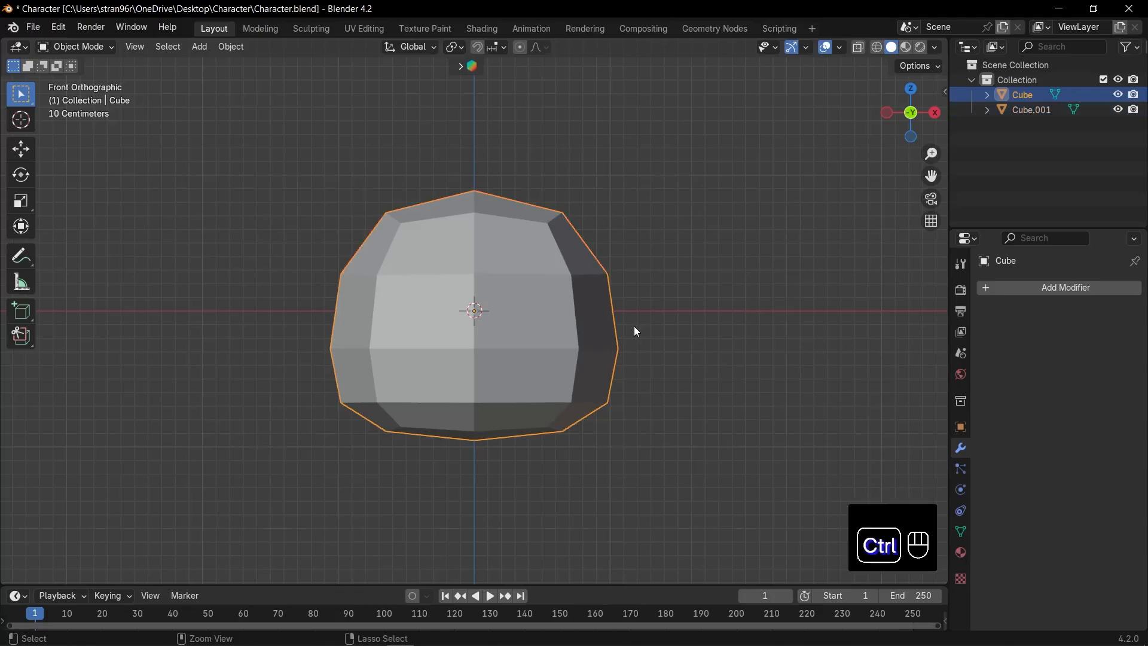
pyautogui.hotkey('ctrl', '2')
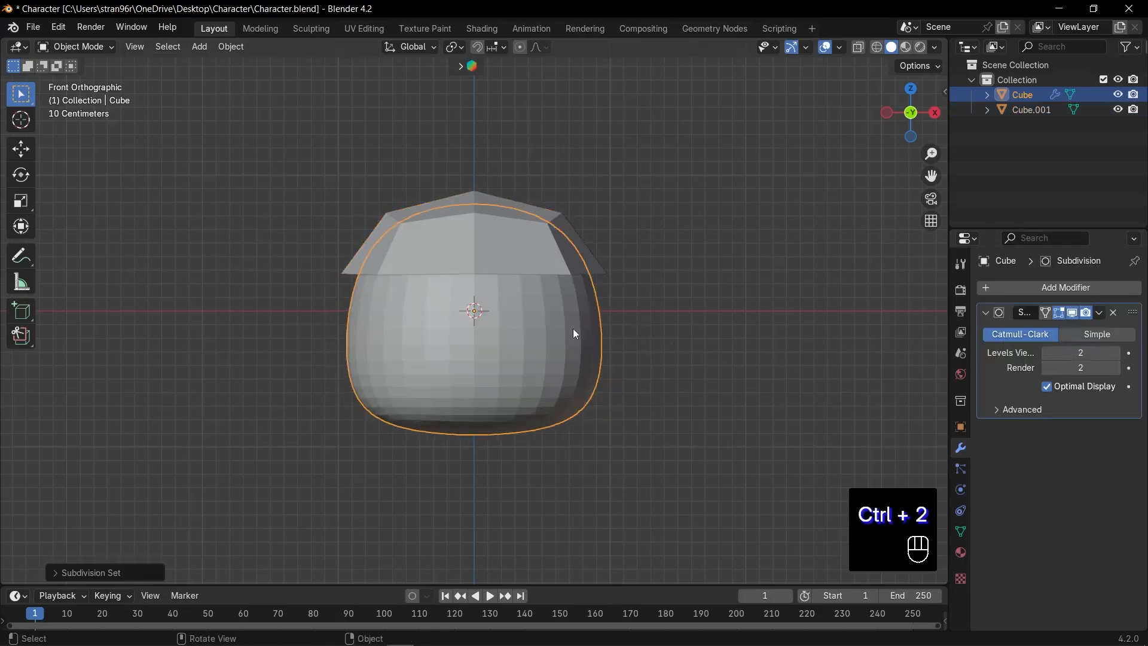
pyautogui.rightClick(522, 304)
pyautogui.click(523, 303)
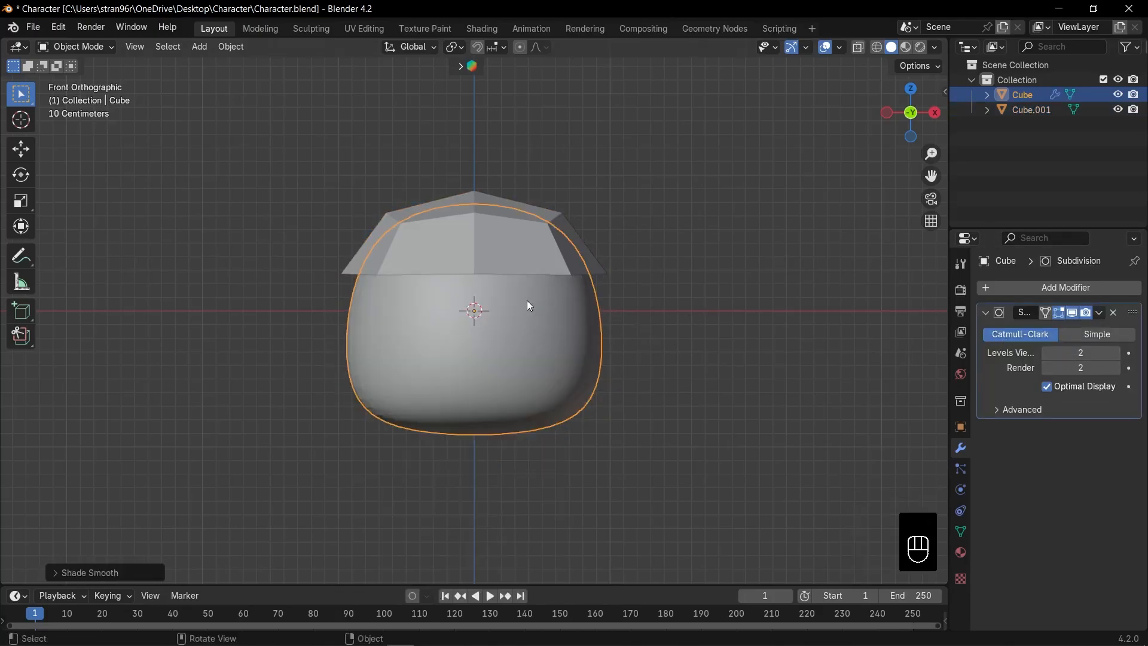
# Extrude the bottom edge loop of the separated cap downward along Z by about 0.26 m
pyautogui.click(546, 265)
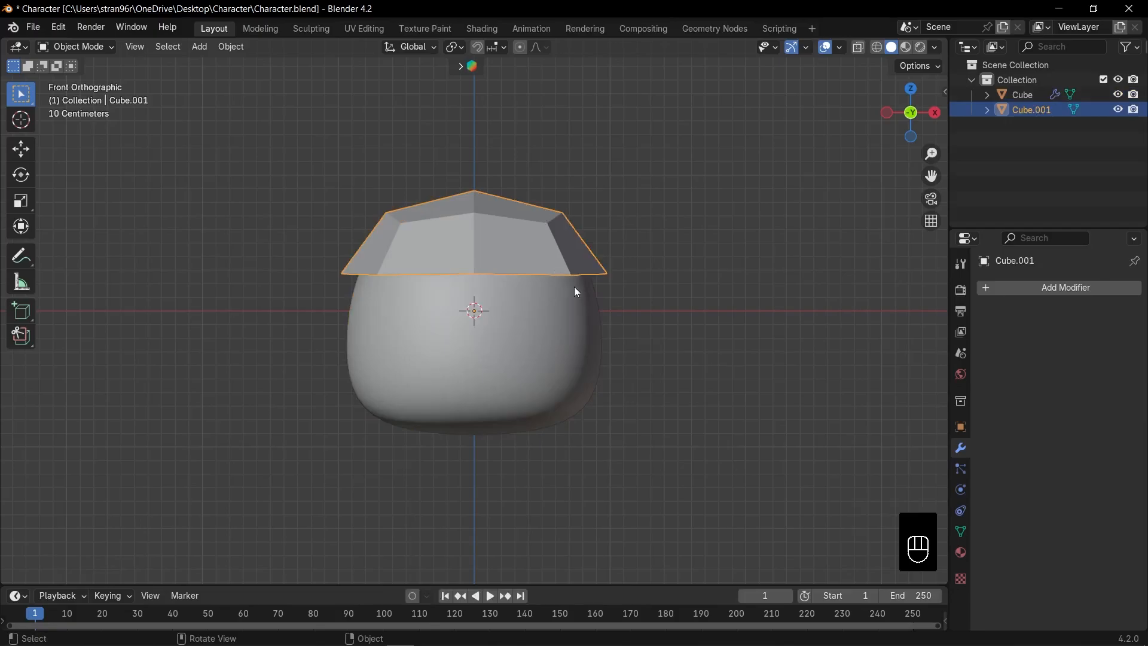
pyautogui.press('Tab')
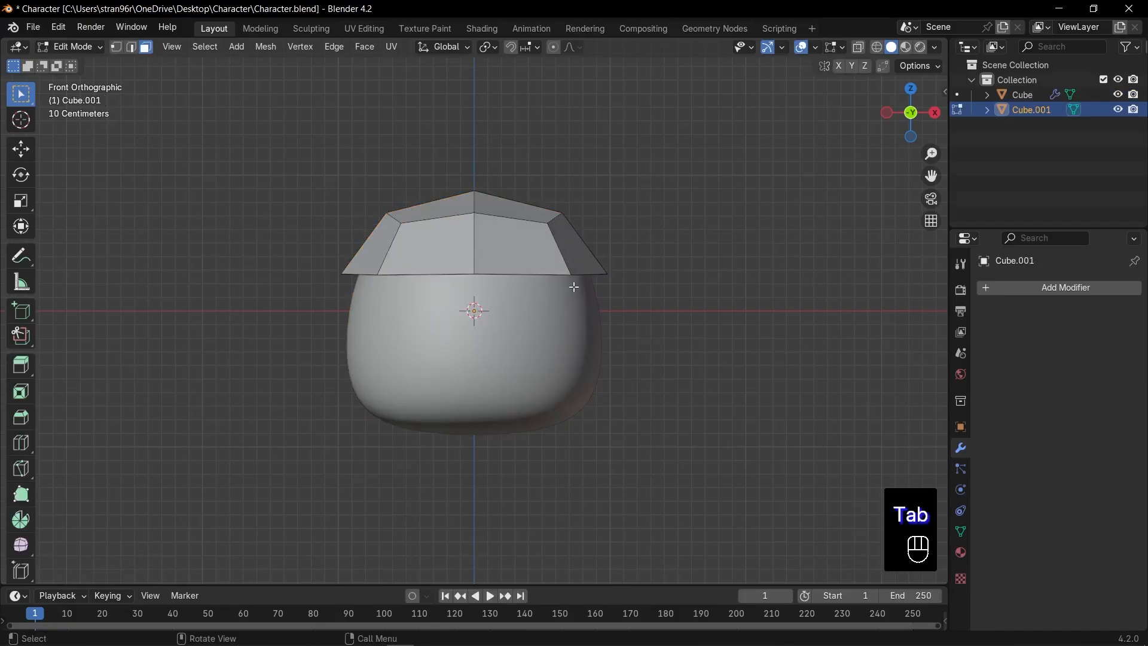
pyautogui.press('2')
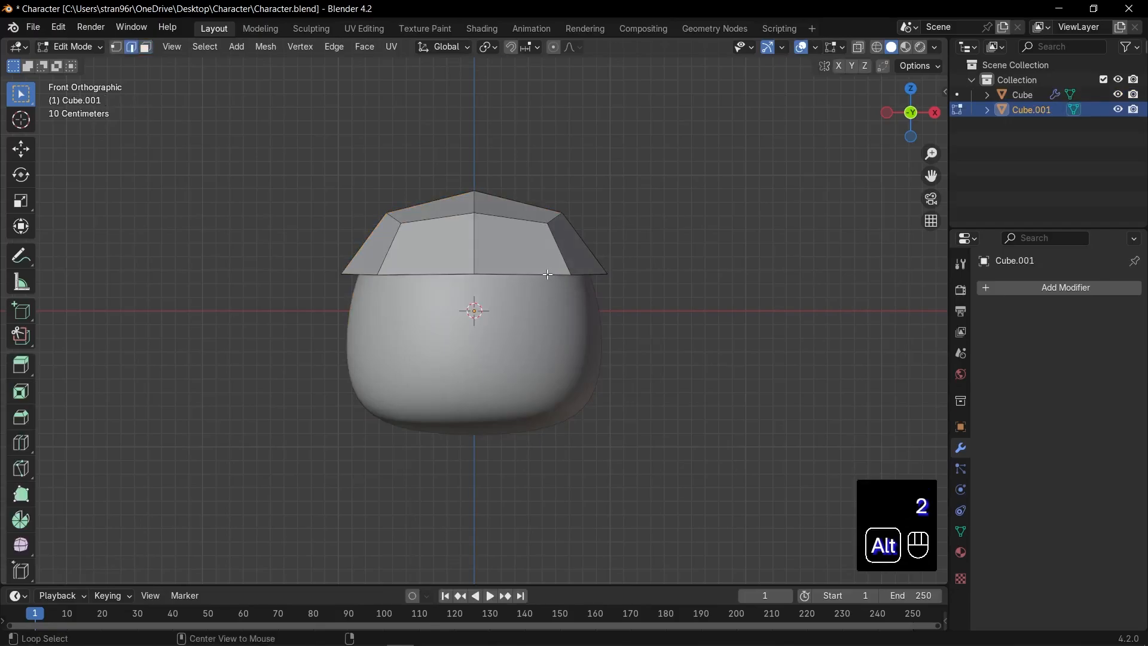
pyautogui.keyDown('alt'); pyautogui.click(547, 275); pyautogui.keyUp('alt')
pyautogui.press('e')
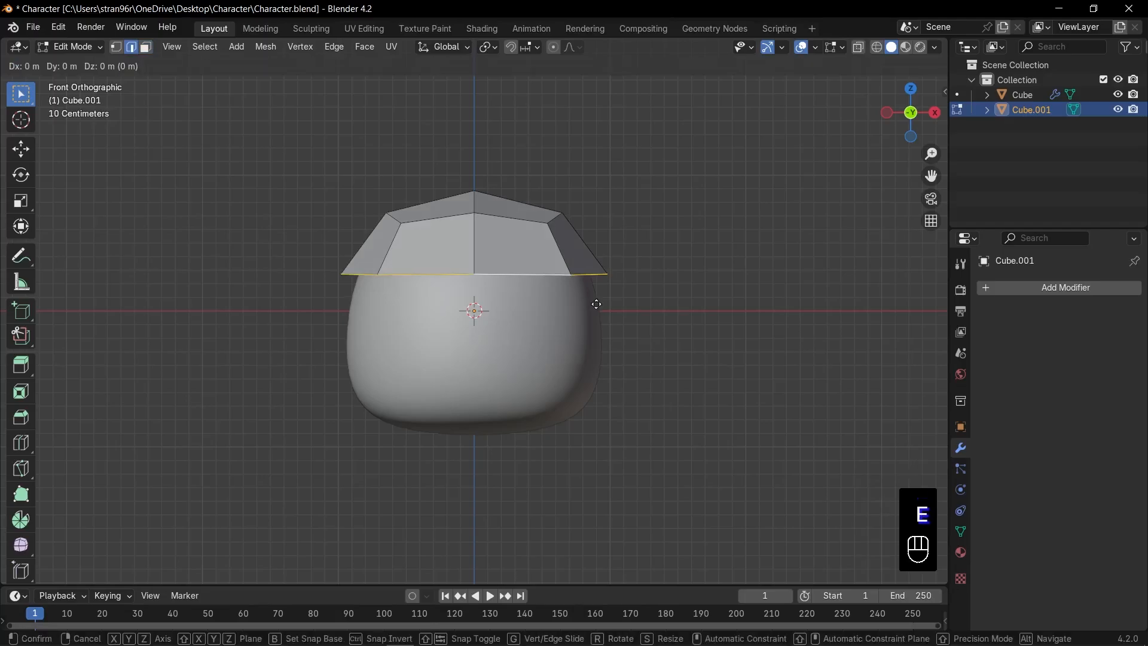
pyautogui.press('z')
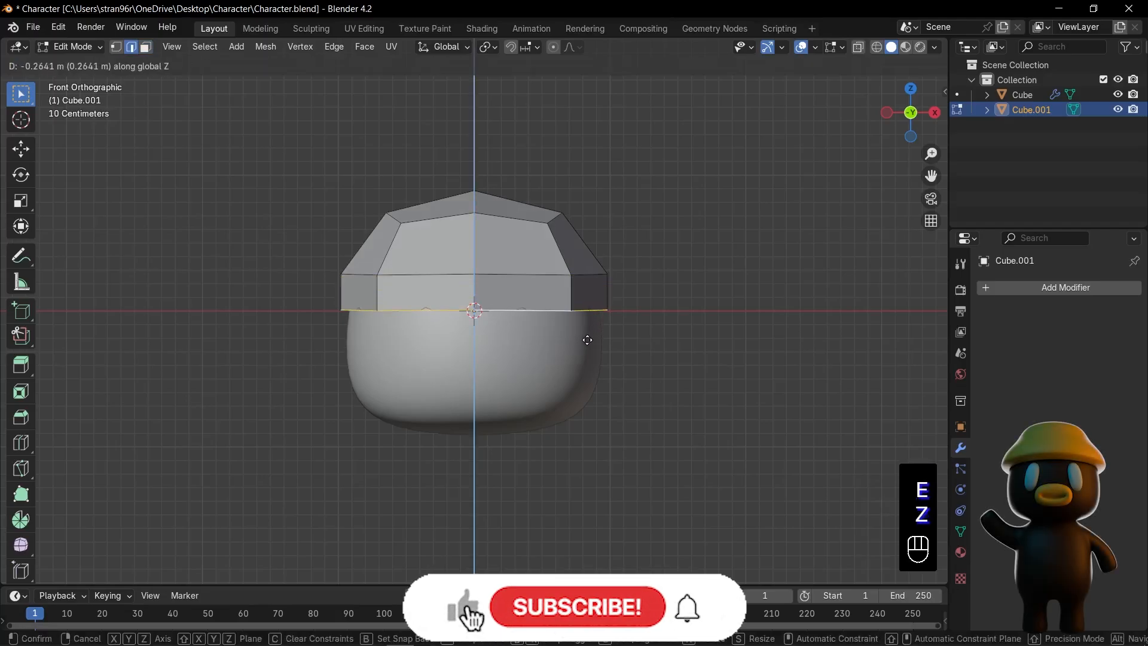
pyautogui.click(589, 341)
# Scale the extruded edge loop out by about 1.26 to flare the hat's brim
pyautogui.press('s')
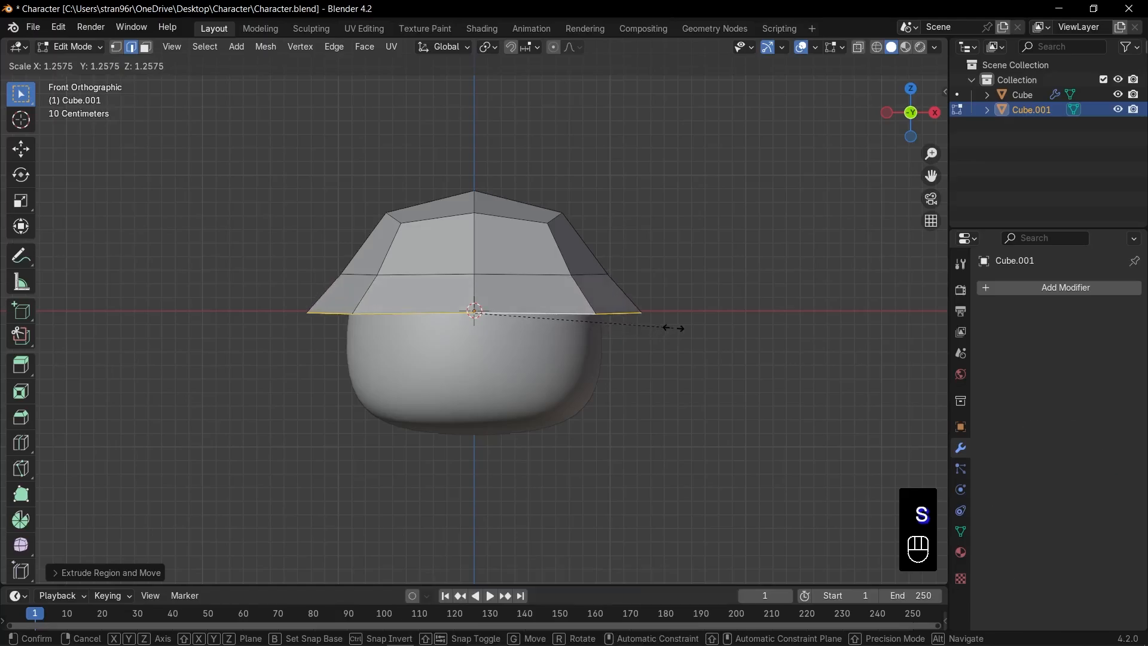
pyautogui.click(674, 328)
pyautogui.press('Tab')
# Rotate the hat backward by about 10.6° in the right side view and apply its rotation and scale
pyautogui.press('KP_3')
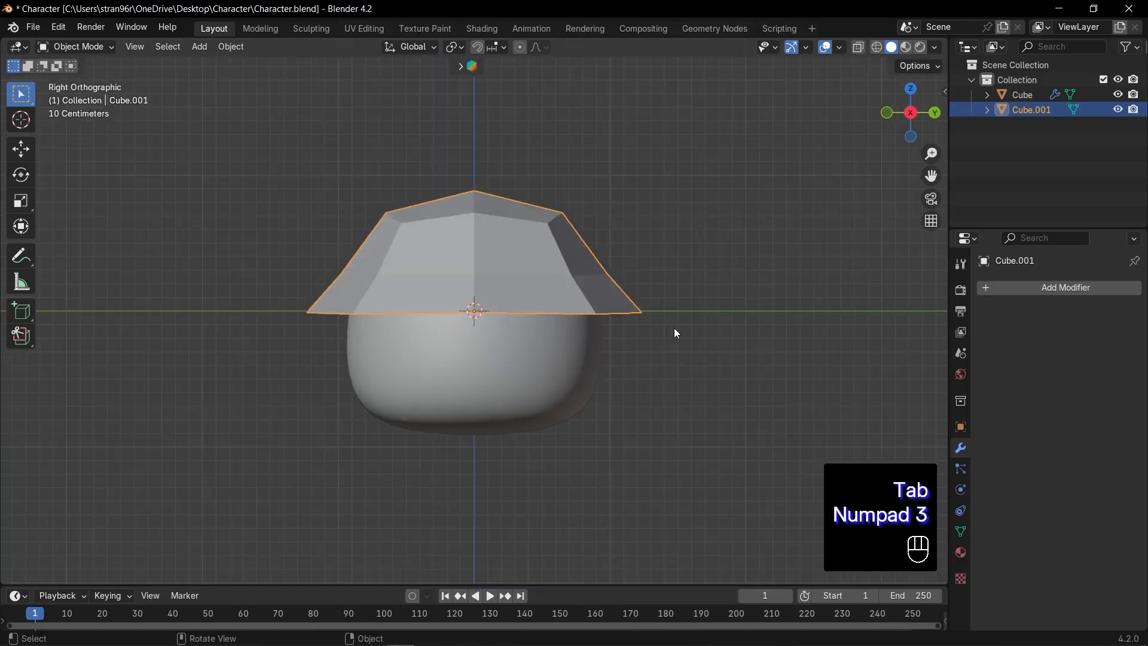
pyautogui.press('r')
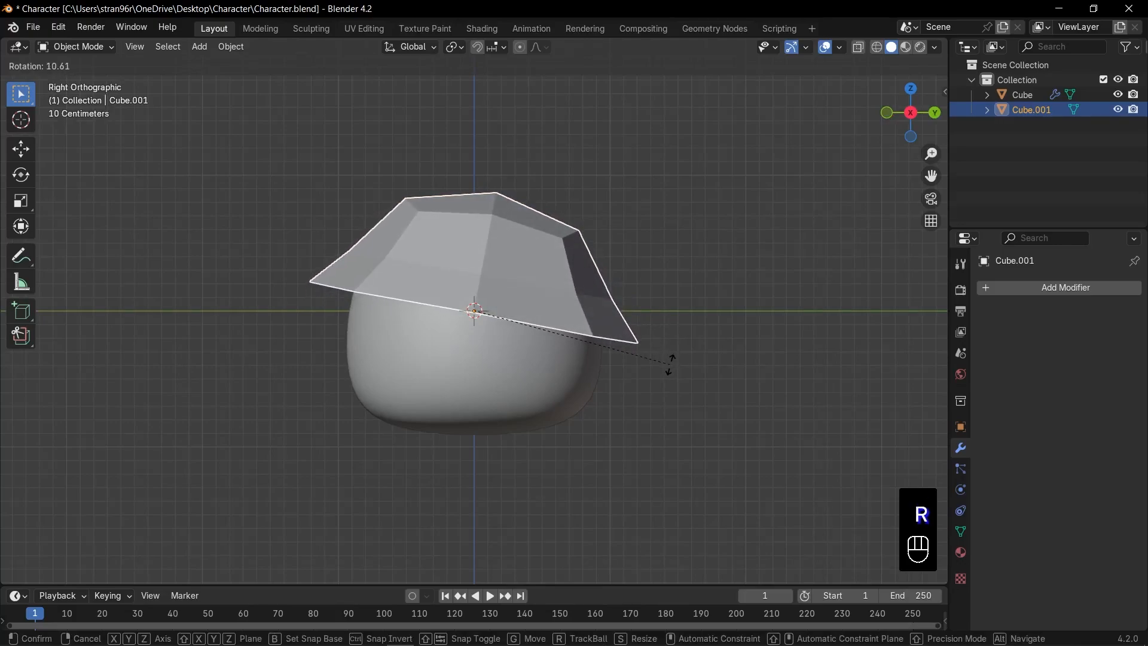
pyautogui.click(668, 364)
pyautogui.moveTo(670, 364); pyautogui.dragTo(719, 331, button='middle')
pyautogui.hotkey('ctrl', 'a')
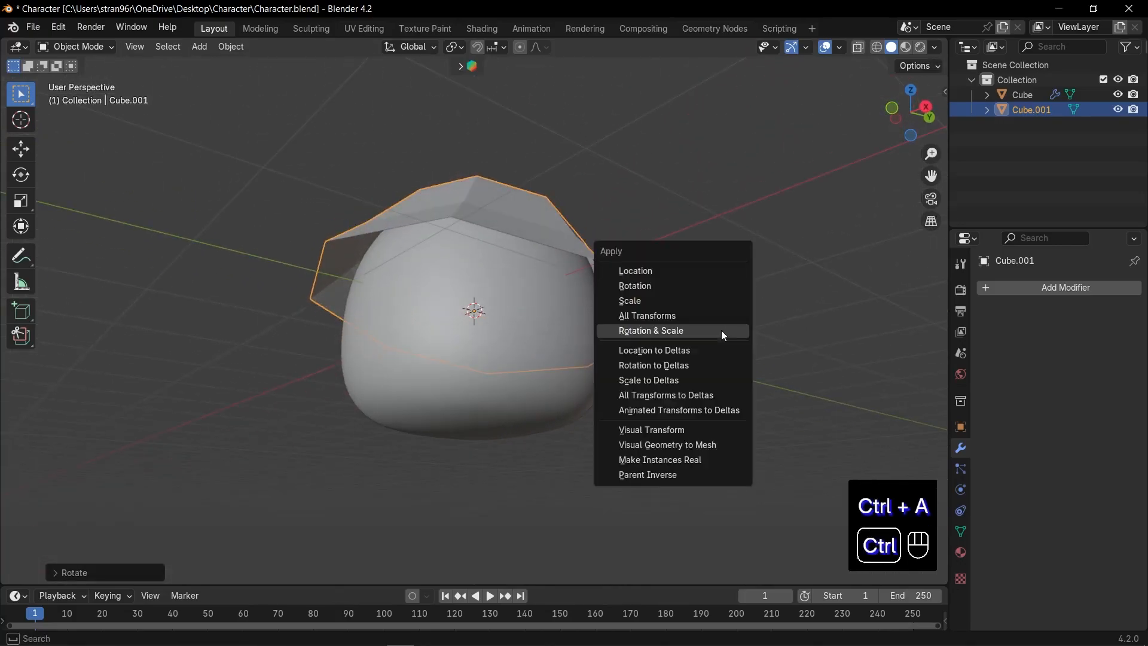
pyautogui.click(705, 331)
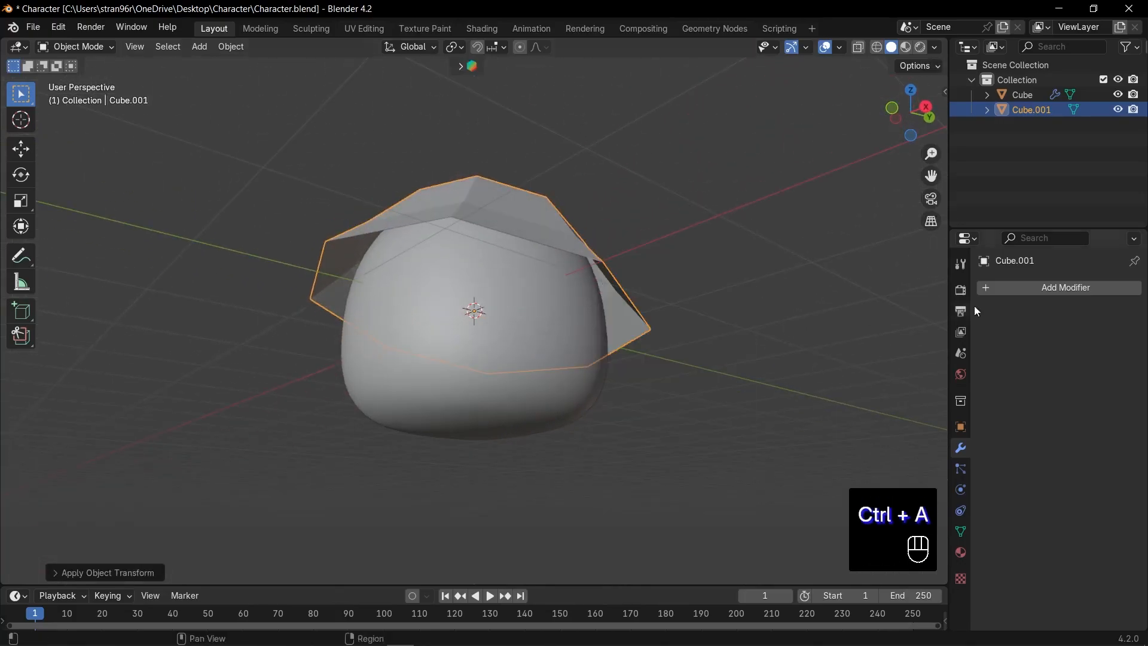
# Add a Solidify modifier with a thickness of 0.2 m to the hat, saving the file along the way
pyautogui.click(1045, 291)
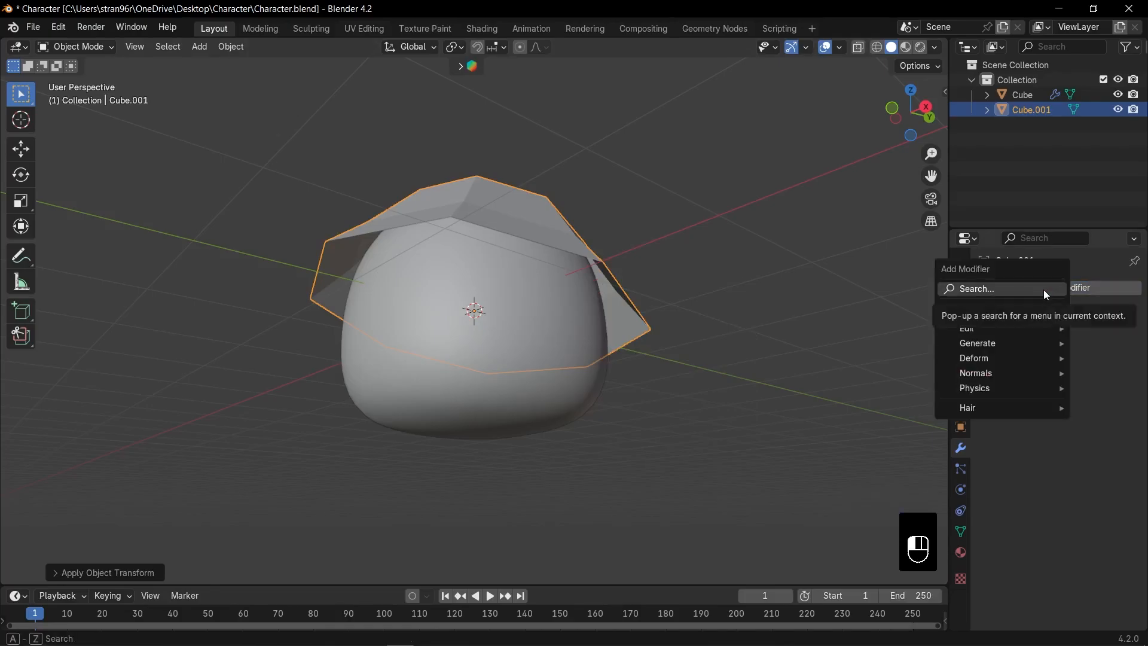
pyautogui.write('sol')
pyautogui.press('Return')
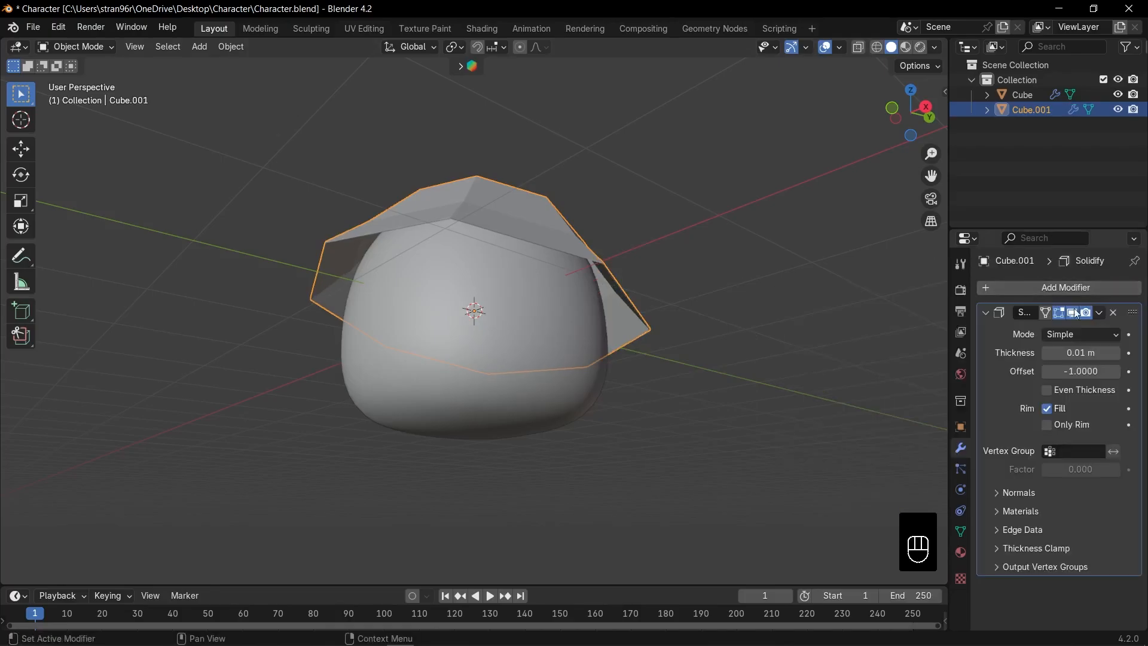
pyautogui.hotkey('ctrl', 's')
pyautogui.click(1073, 353)
pyautogui.write('0.2')
pyautogui.press('Return')
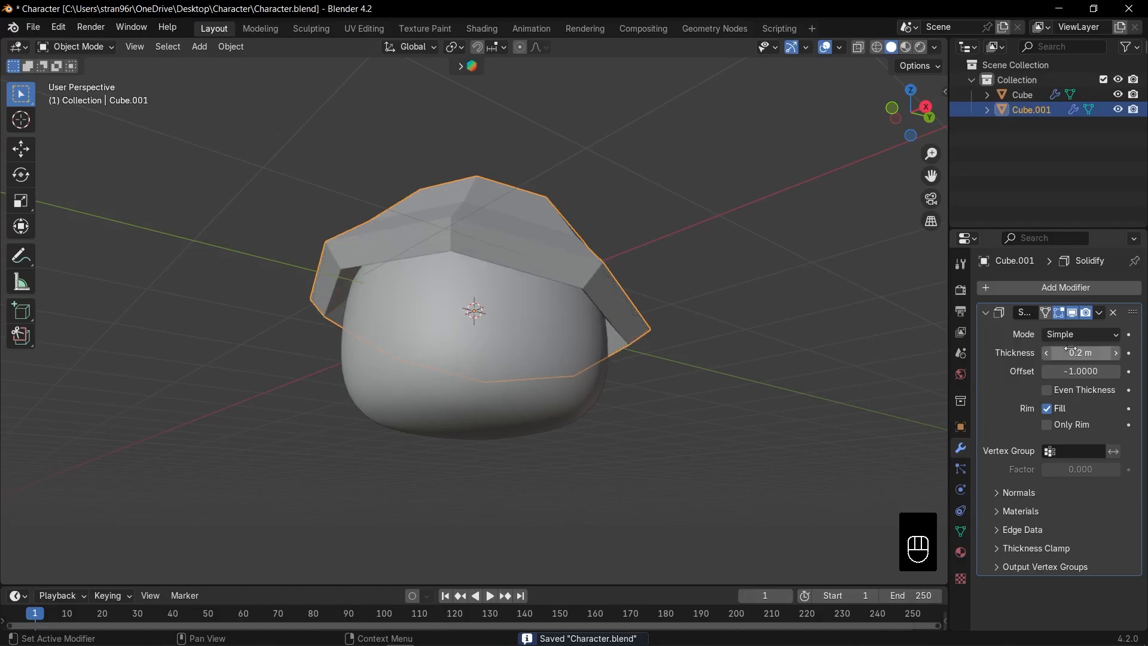
# Collapse the hat's Solidify settings and add a Bevel modifier after it
pyautogui.moveTo(837, 299); pyautogui.dragTo(635, 412, button='middle')
pyautogui.press('KP_1')
pyautogui.click(1000, 312)
pyautogui.click(1012, 288)
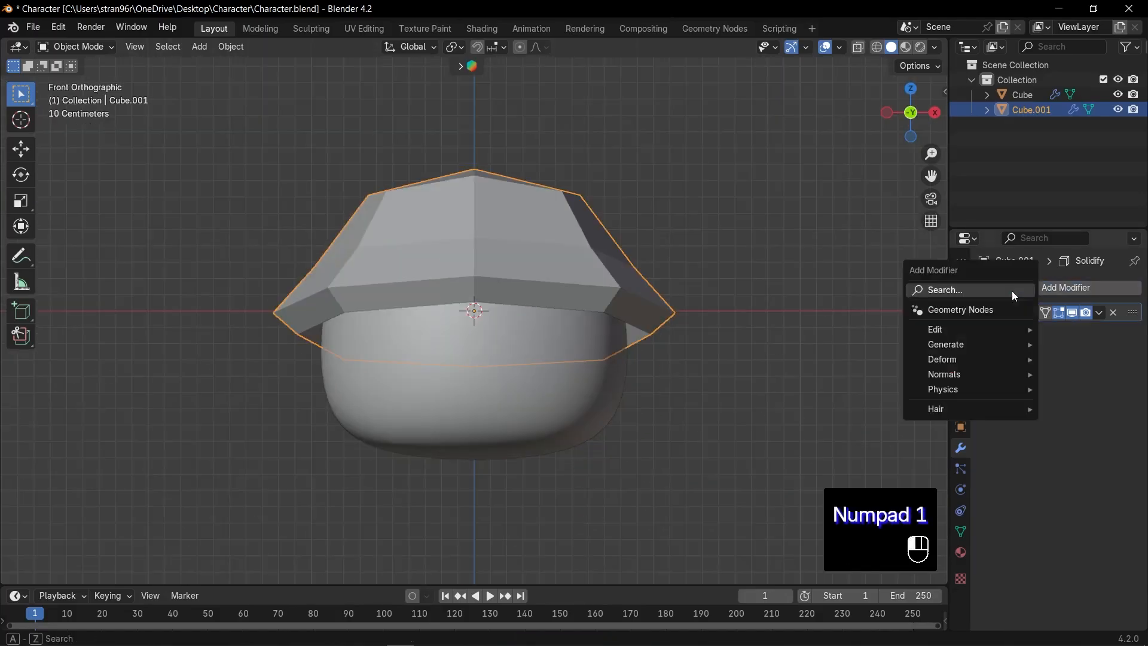
pyautogui.write('be')
pyautogui.press('Return')
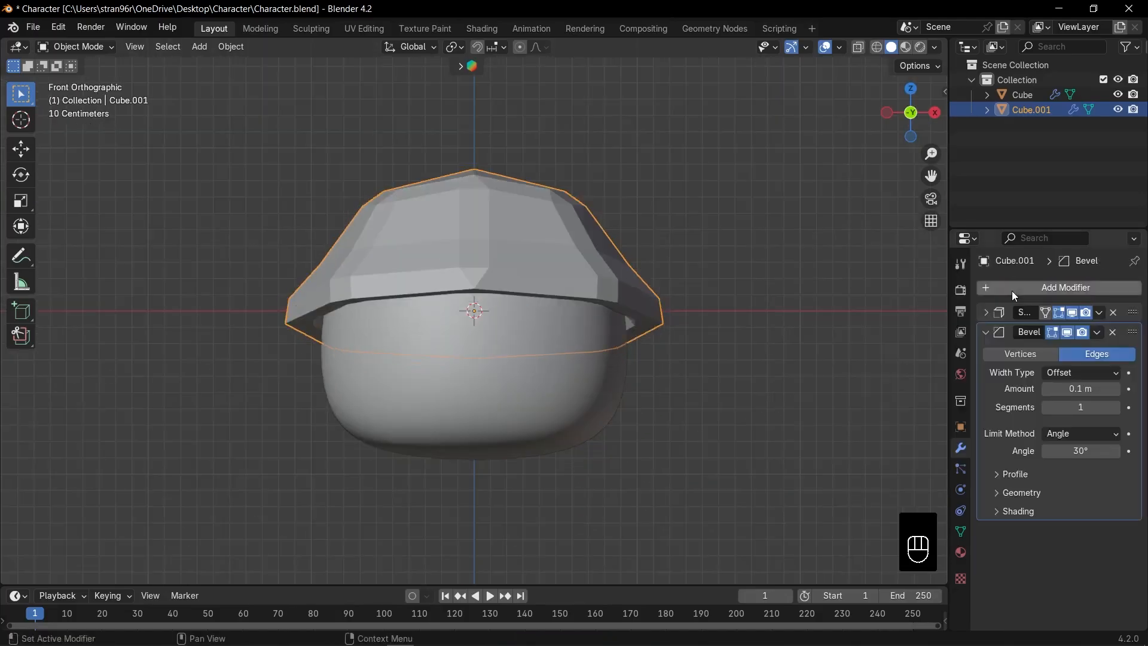
# Set the hat's Bevel amount to 0.03 m and its limit angle to 65°, and collapse the modifier's settings
pyautogui.click(1045, 390)
pyautogui.click(1045, 390)
pyautogui.click(1046, 390)
pyautogui.click(1046, 390)
pyautogui.click(1046, 390)
pyautogui.click(1046, 390)
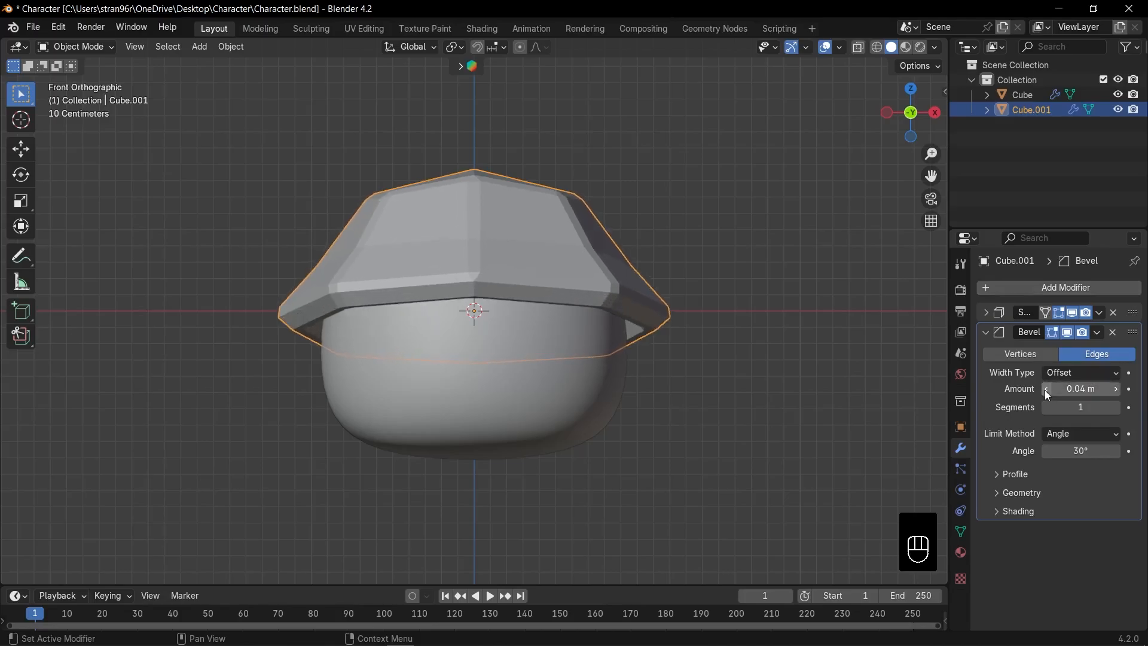
pyautogui.click(1046, 390)
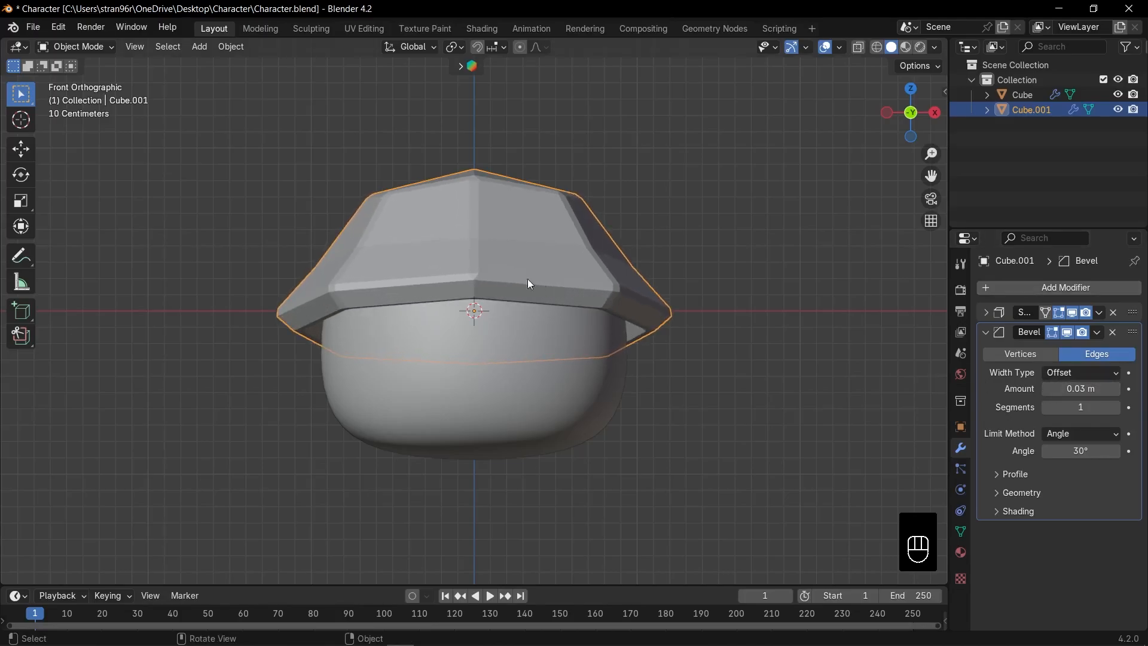
pyautogui.click(1086, 450)
pyautogui.press('Return')
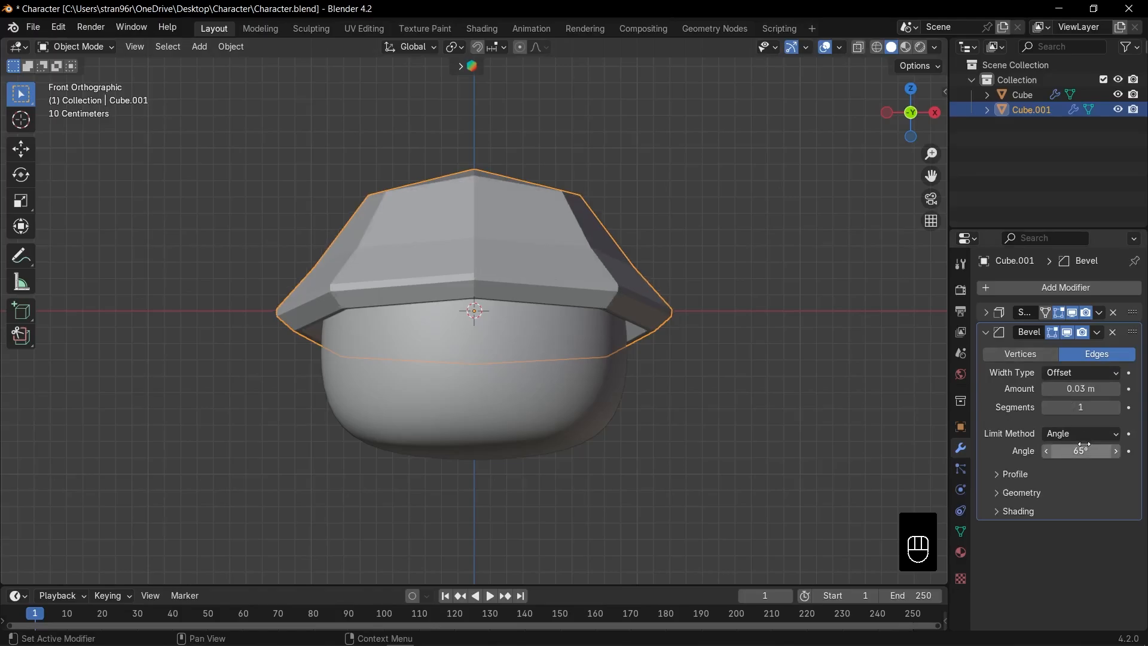
pyautogui.click(986, 332)
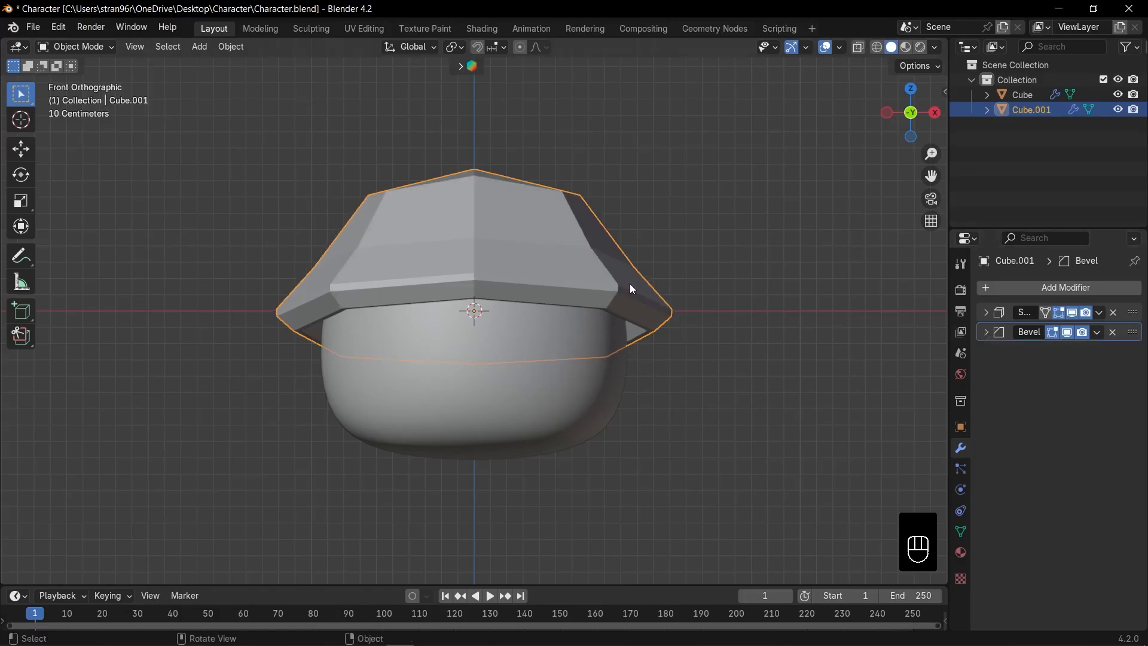
# Add a level 2 Subdivision modifier to the hat, shade it smooth and save the file
pyautogui.hotkey('ctrl', '2')
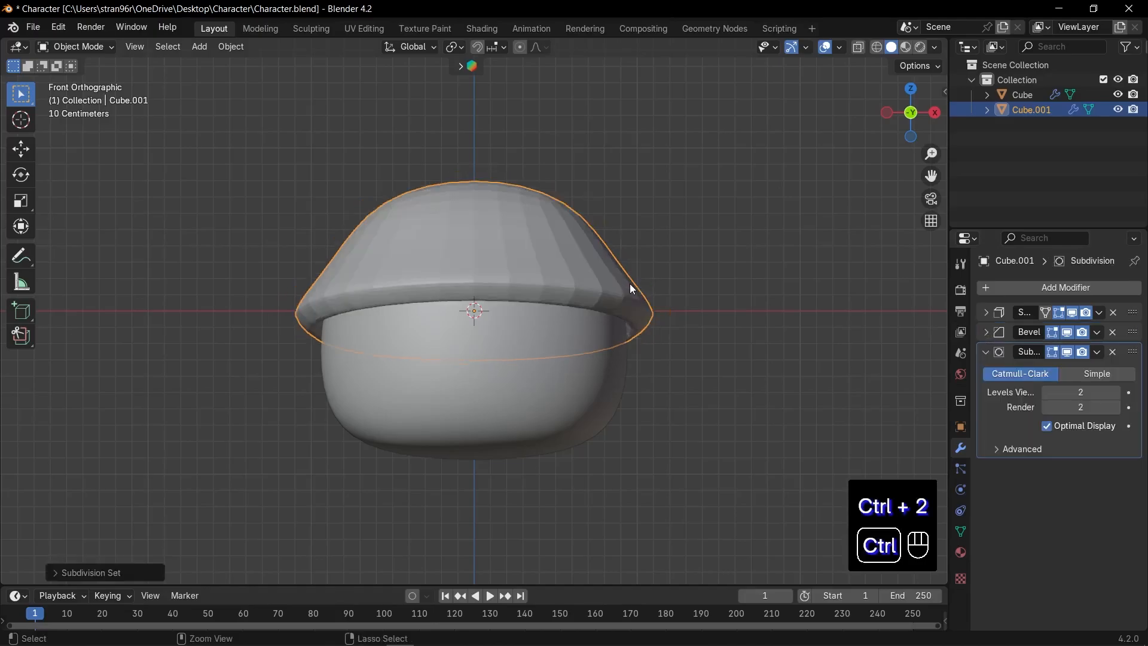
pyautogui.rightClick(586, 269)
pyautogui.click(586, 269)
pyautogui.hotkey('ctrl', 's')
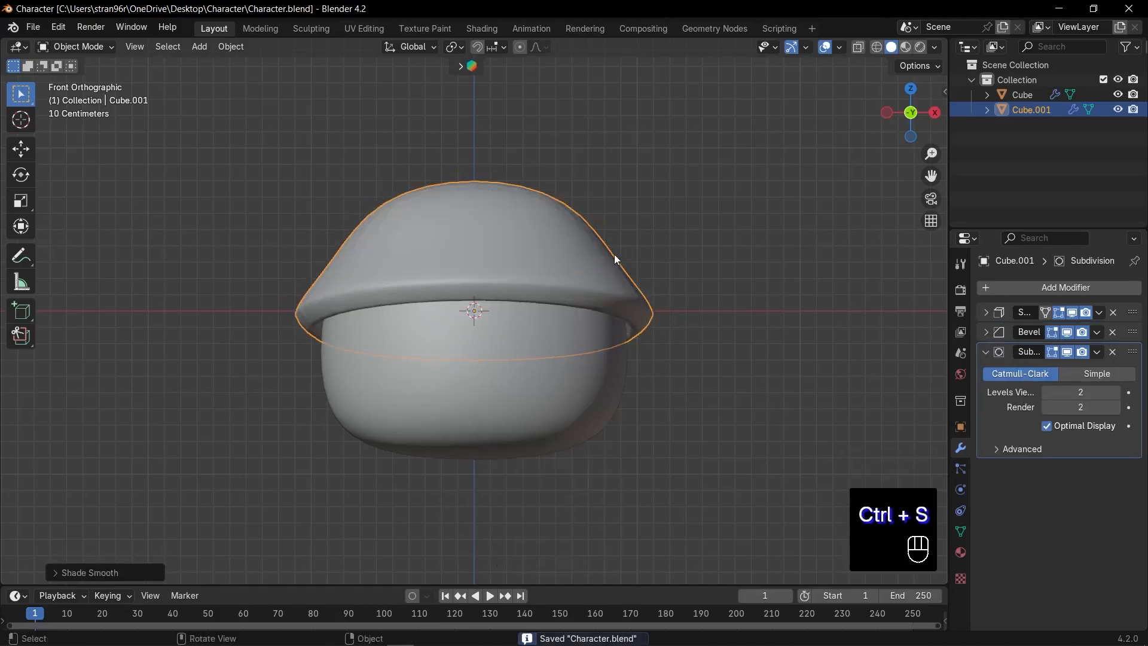
# Scale the hat's middle edge loop slightly inward, return to Object Mode and save the file
pyautogui.press('Tab')
pyautogui.press('2')
pyautogui.keyDown('alt'); pyautogui.click(548, 244); pyautogui.keyUp('alt')
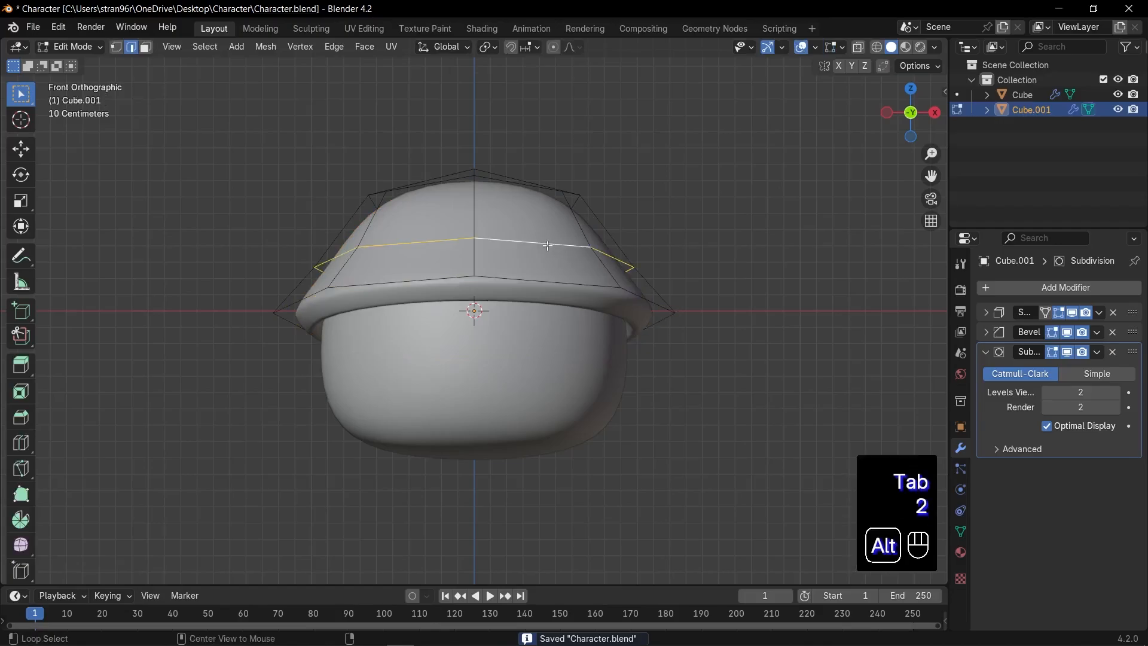
pyautogui.press('s')
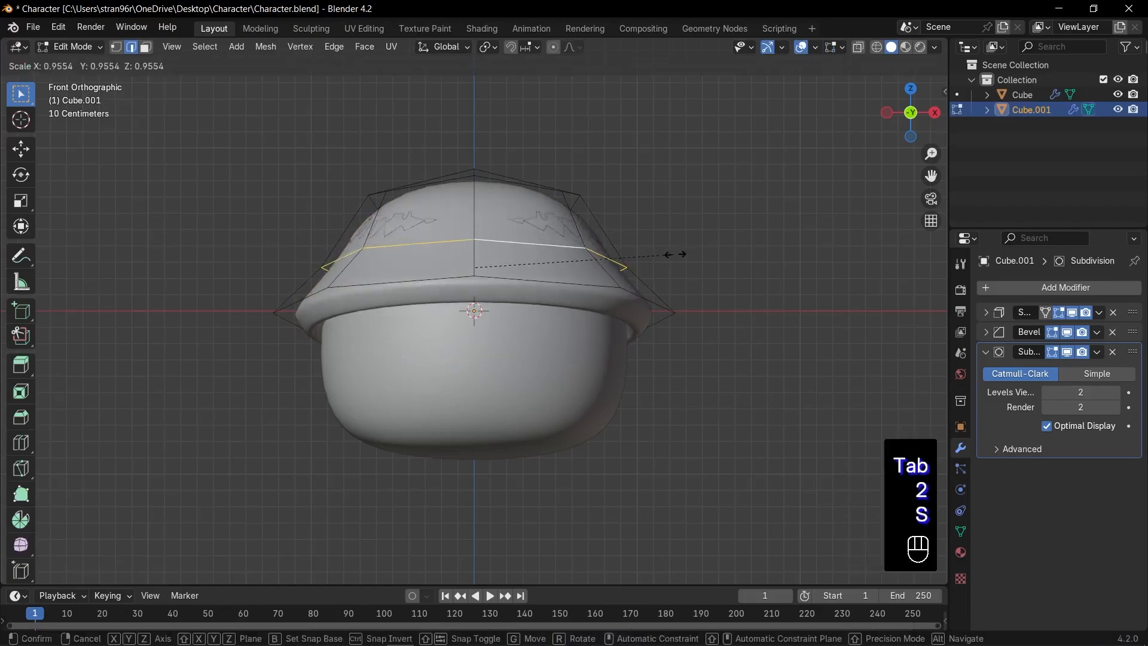
pyautogui.click(678, 254)
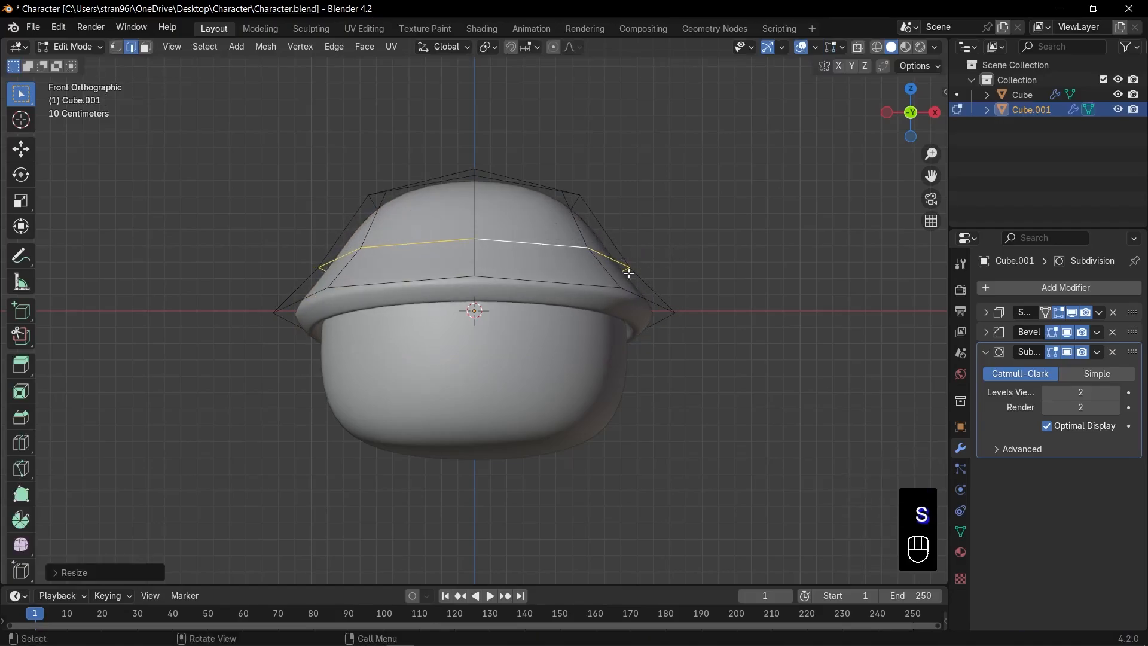
pyautogui.press('Tab')
pyautogui.hotkey('ctrl', 's')
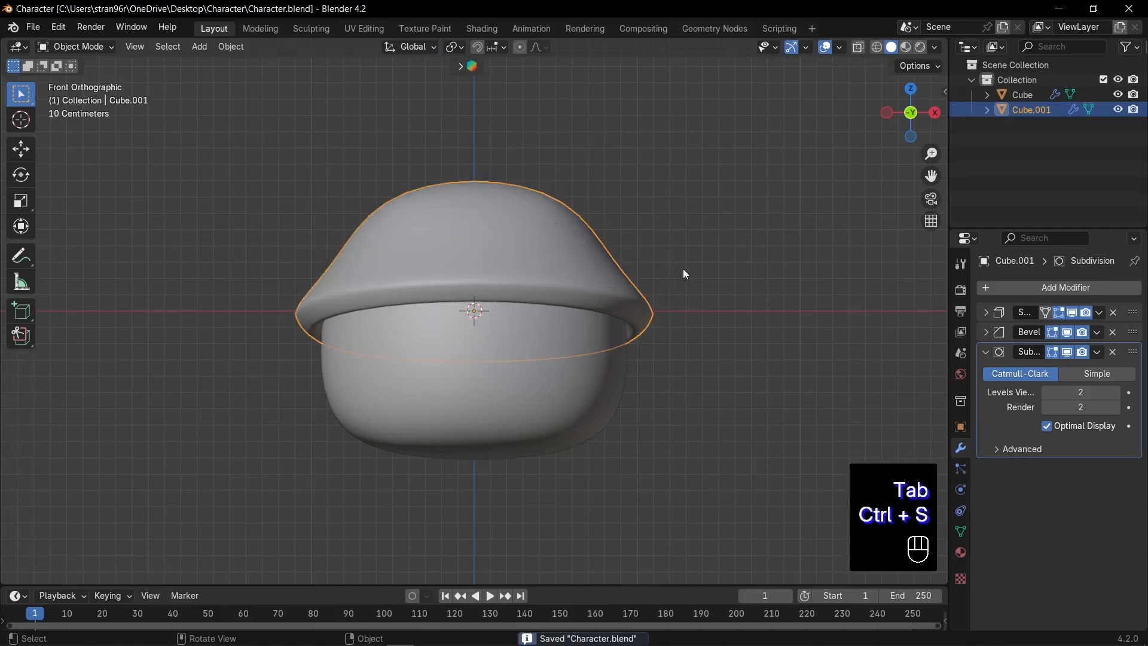
# Raise the hat slightly along the Z axis so it sits higher on the head, and save the file
pyautogui.press('g')
pyautogui.press('z')
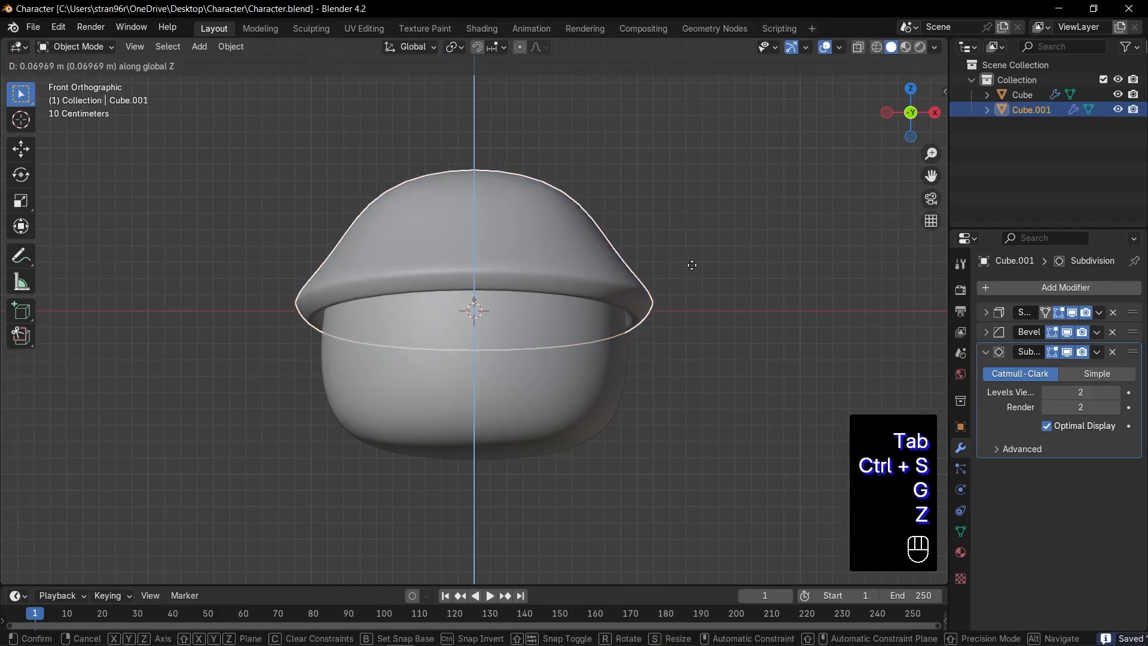
pyautogui.click(692, 260)
pyautogui.click(734, 311)
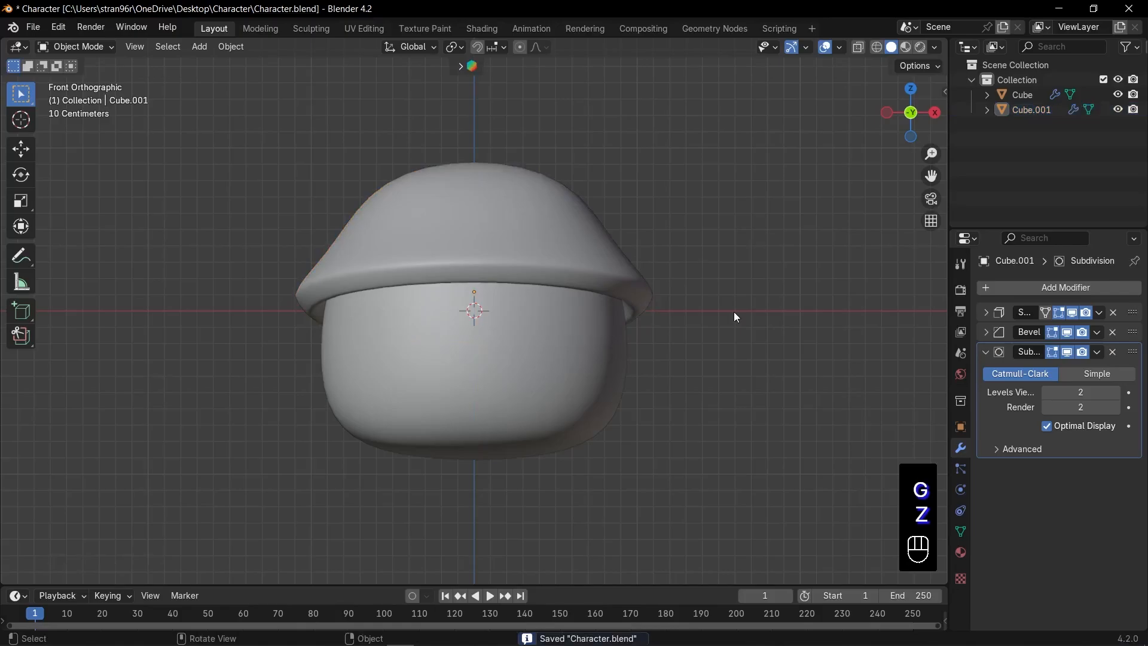
pyautogui.hotkey('ctrl', 's')
# Add a cube in the front view and scale it down to about a quarter of its size
pyautogui.scroll(-1, 724, 313)
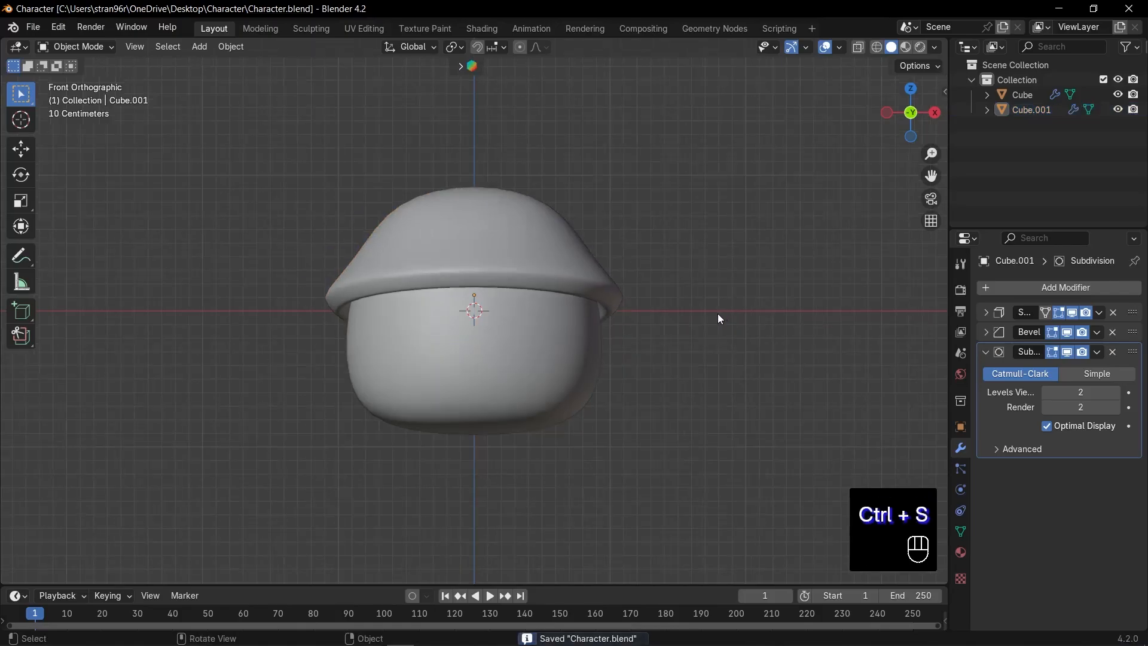
pyautogui.press('KP_3')
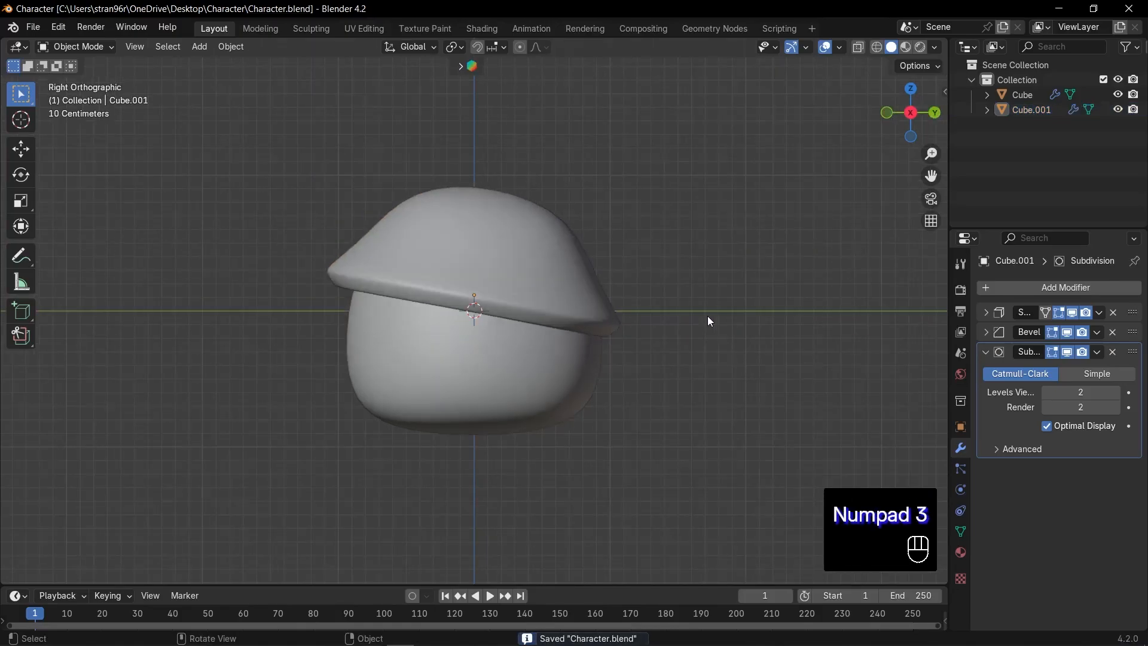
pyautogui.press('KP_1')
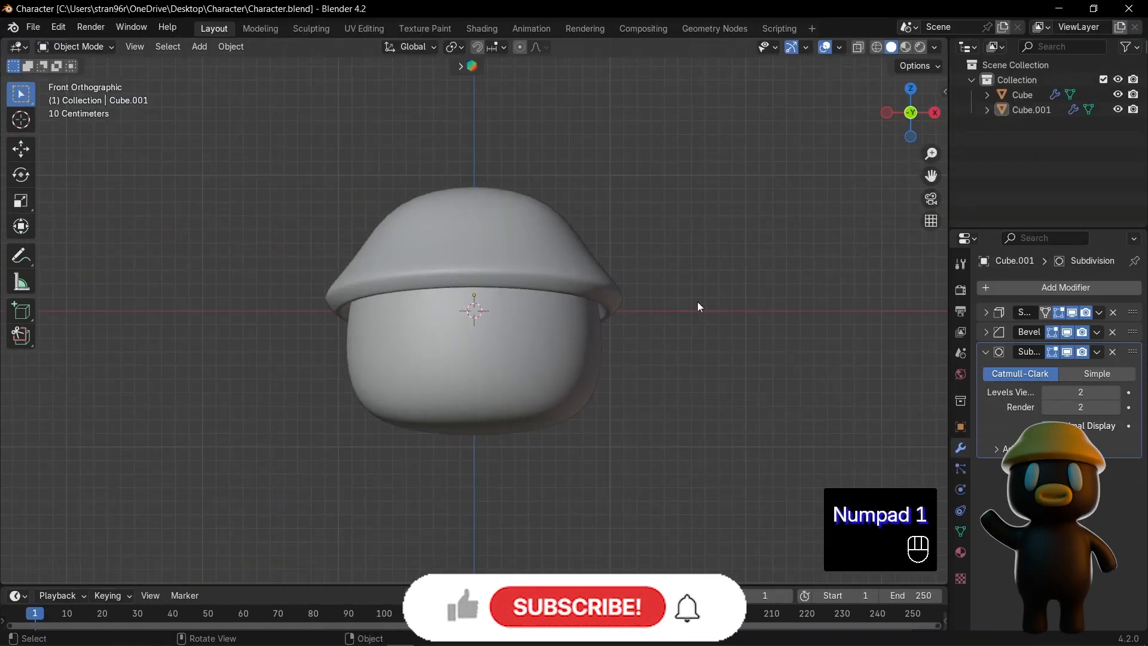
pyautogui.hotkey('shift', 'a')
pyautogui.moveTo(701, 290)
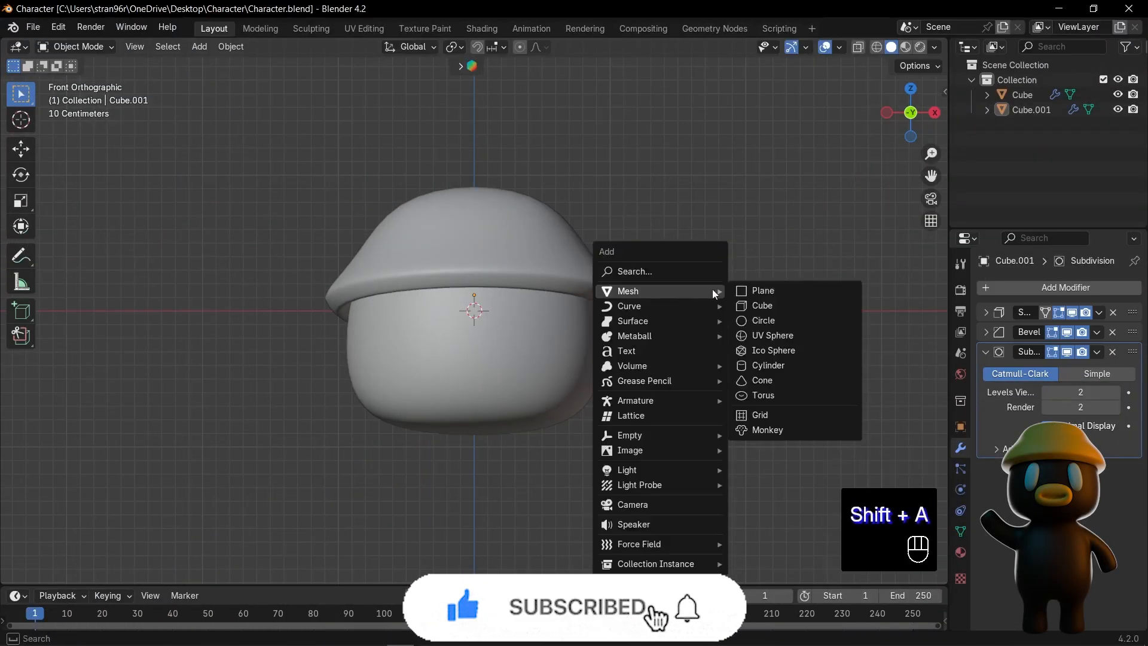
pyautogui.click(777, 304)
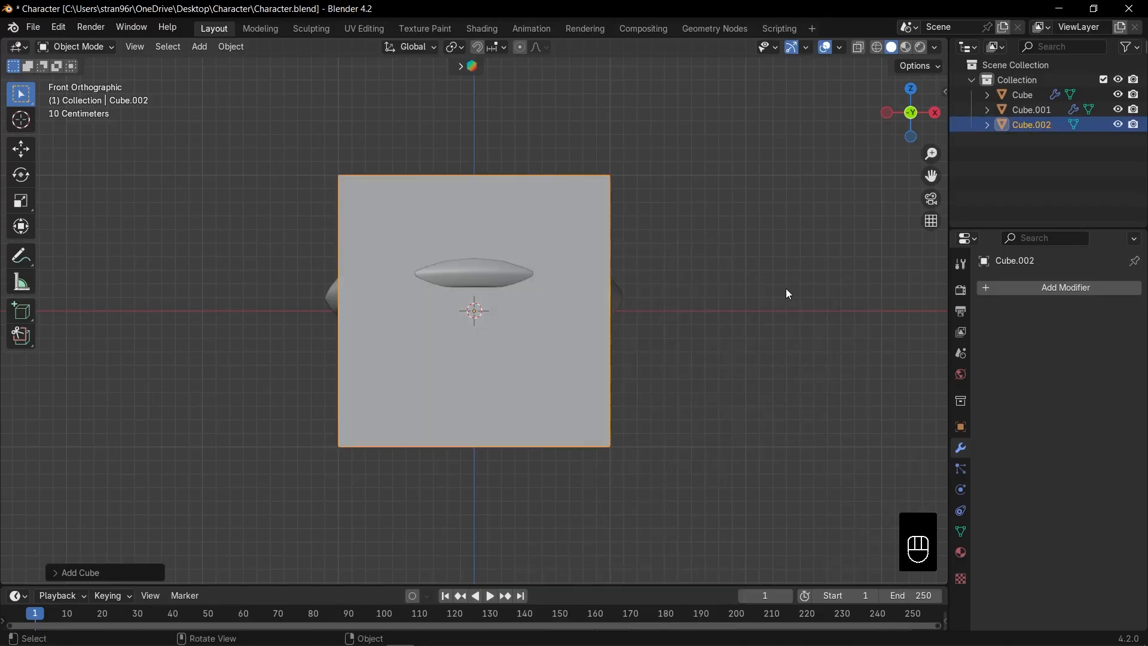
pyautogui.press('s')
pyautogui.click(554, 307)
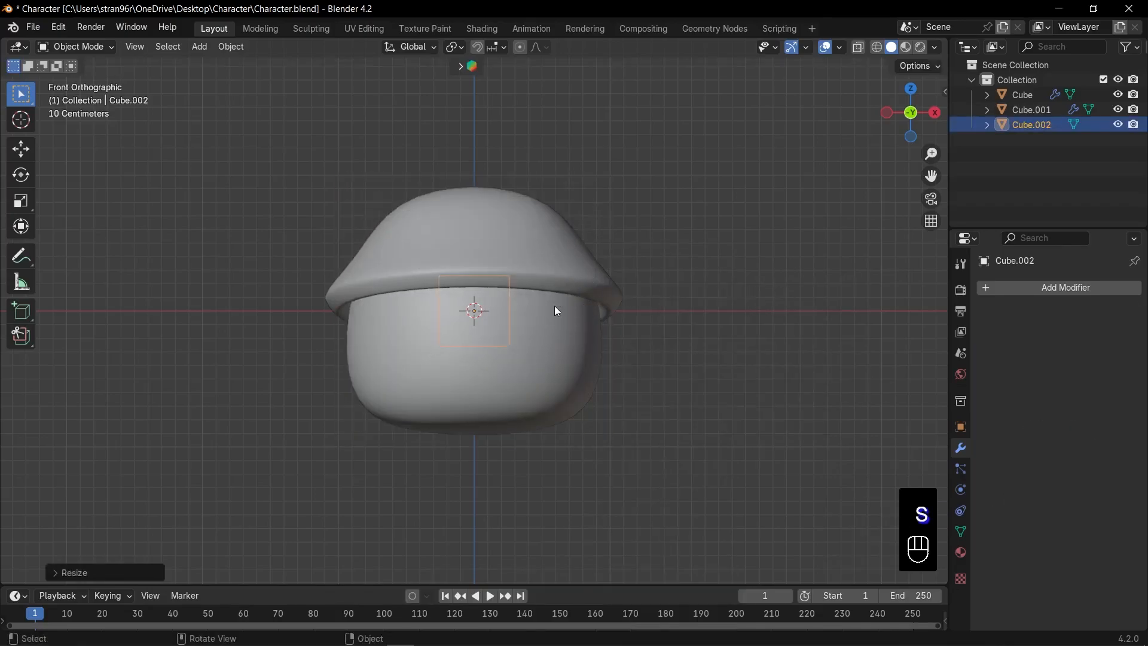
# Move the small cube about 0.38 m along X and slightly down, and pull it forward along Y in front of the face
pyautogui.press('g')
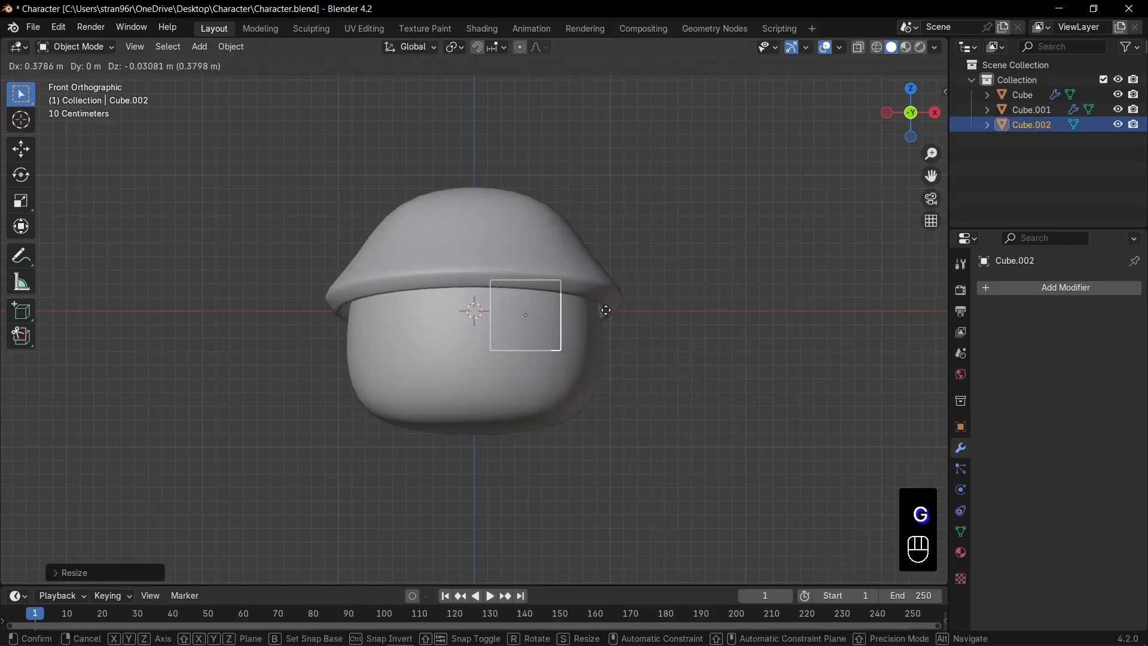
pyautogui.click(608, 314)
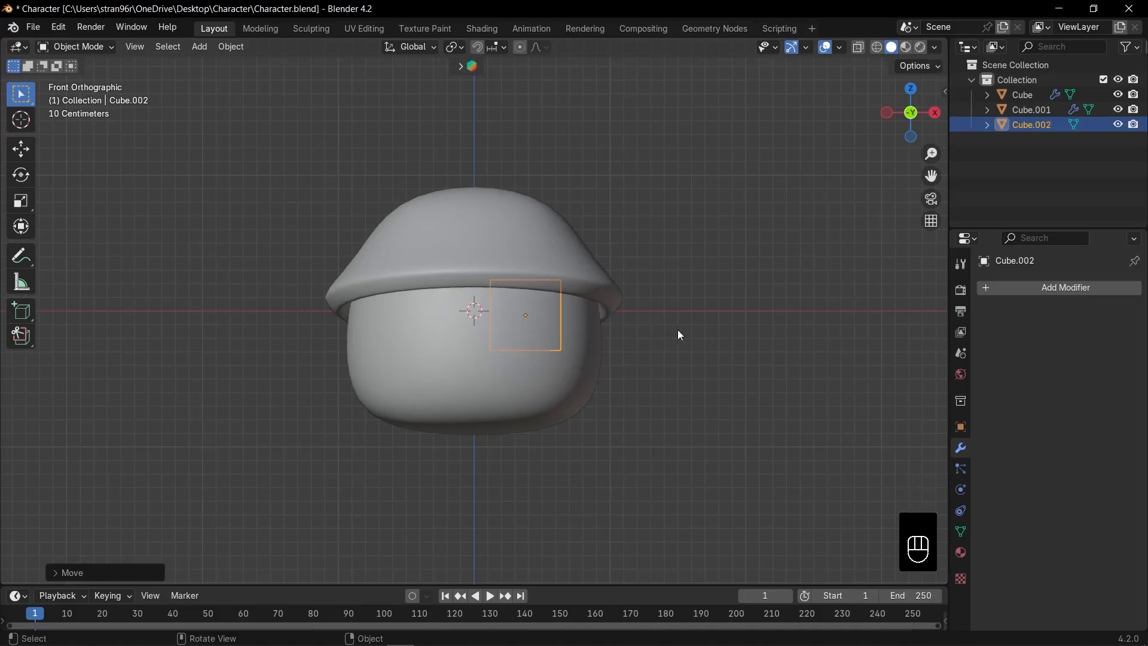
pyautogui.press('KP_3')
pyautogui.press('g')
pyautogui.press('y')
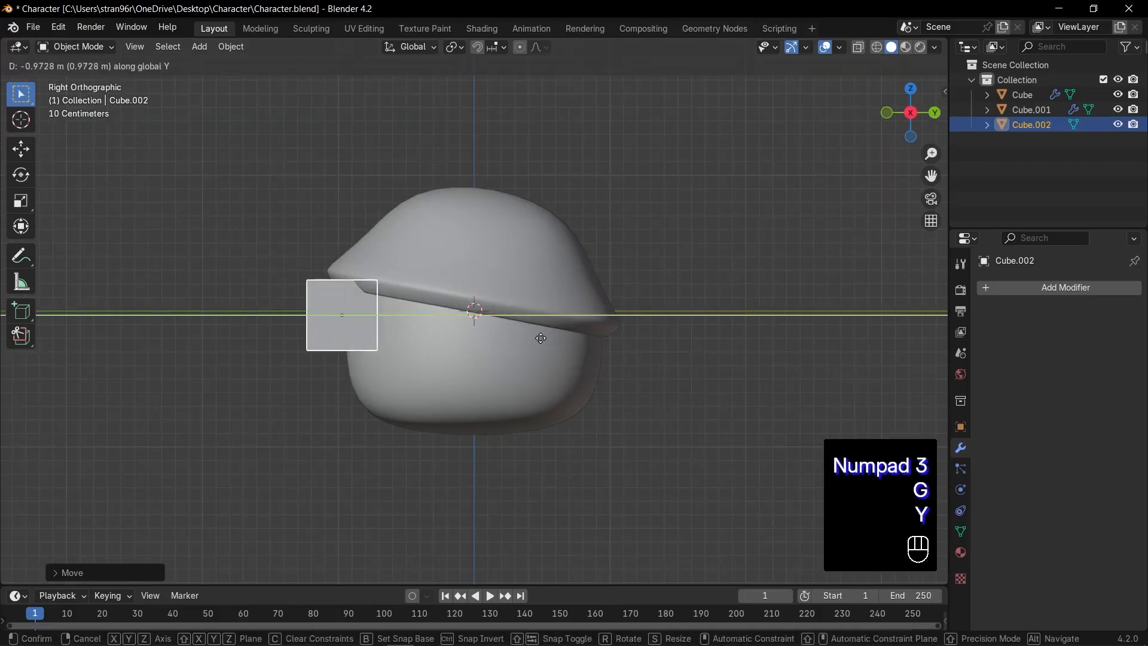
pyautogui.click(495, 339)
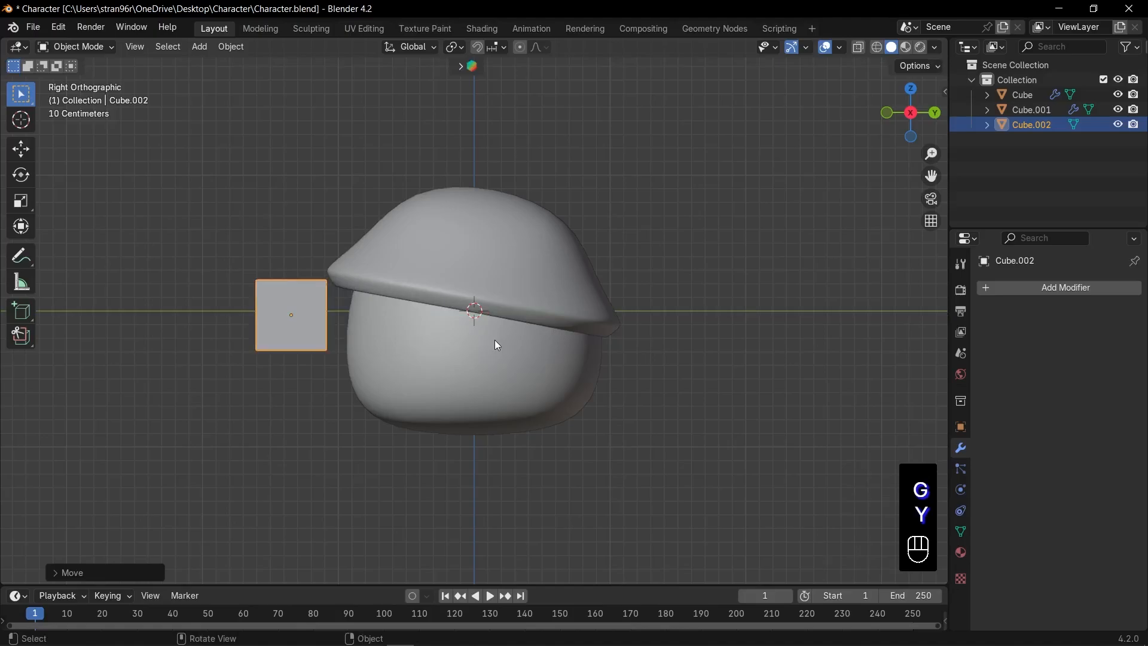
# Narrow the cube to about 0.65 along X in the front view and apply its rotation and scale
pyautogui.press('KP_1')
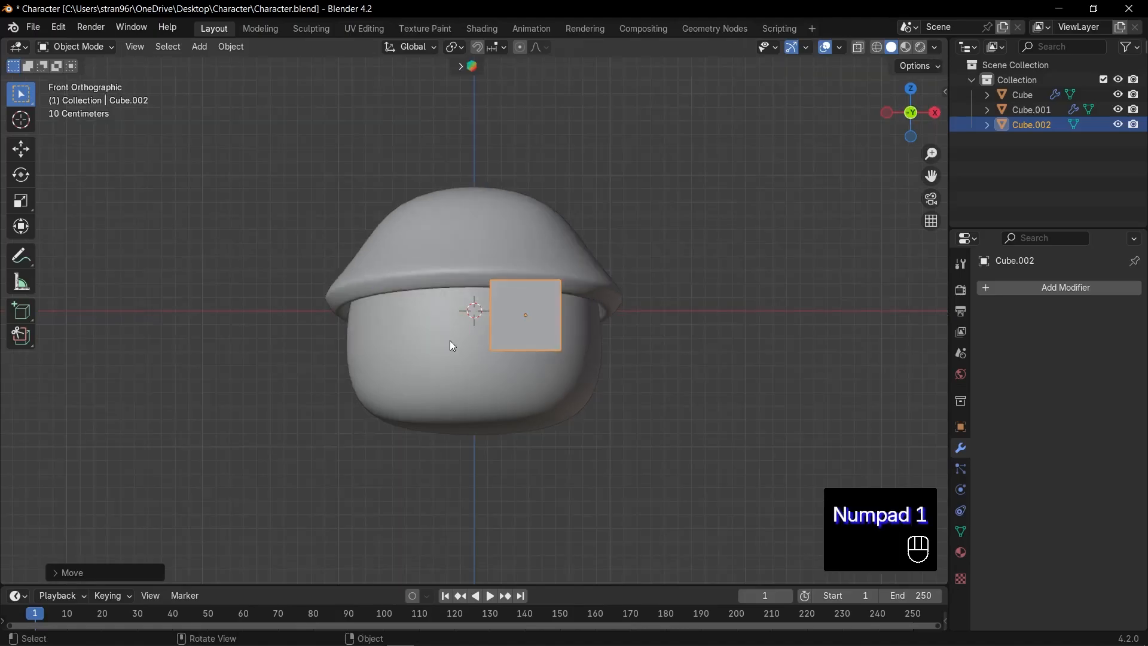
pyautogui.press('s')
pyautogui.press('x')
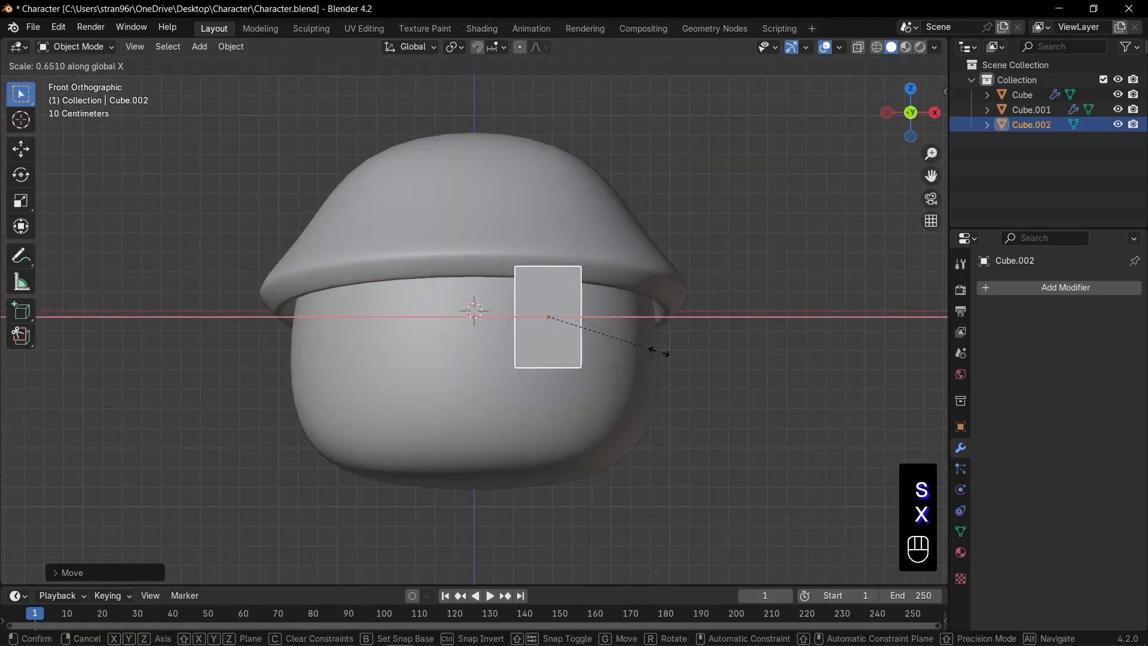
pyautogui.click(688, 348)
pyautogui.hotkey('ctrl', 'a')
pyautogui.click(690, 347)
# Thin the cube to about 0.5 along Y and apply its rotation and scale
pyautogui.moveTo(691, 347); pyautogui.dragTo(599, 374, button='middle')
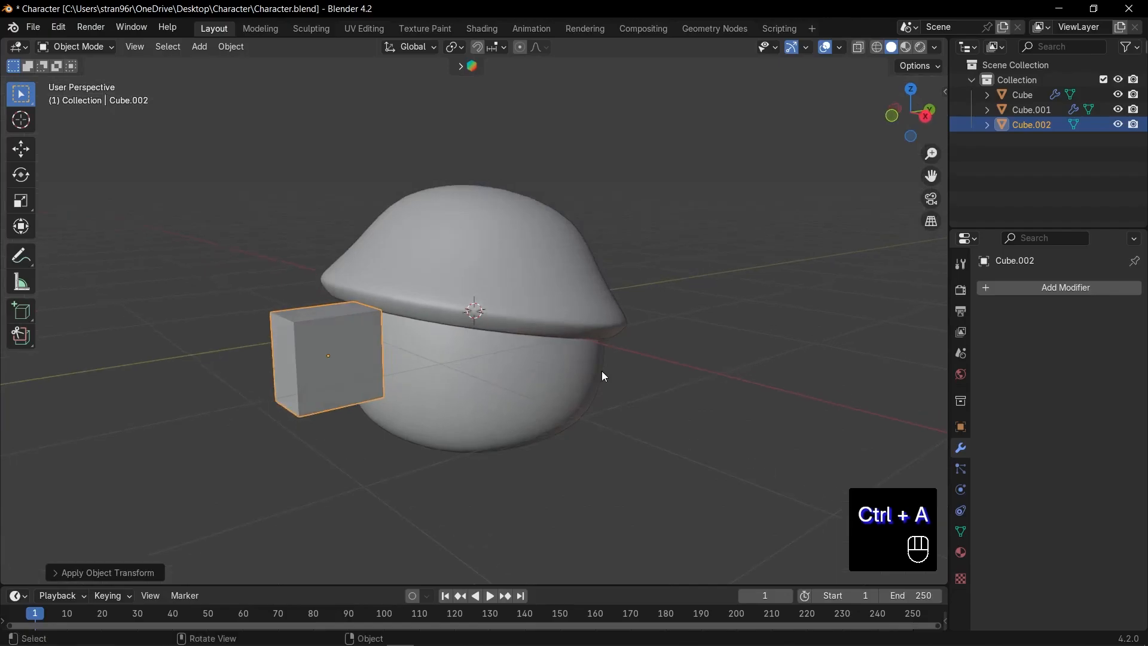
pyautogui.press('s')
pyautogui.press('y')
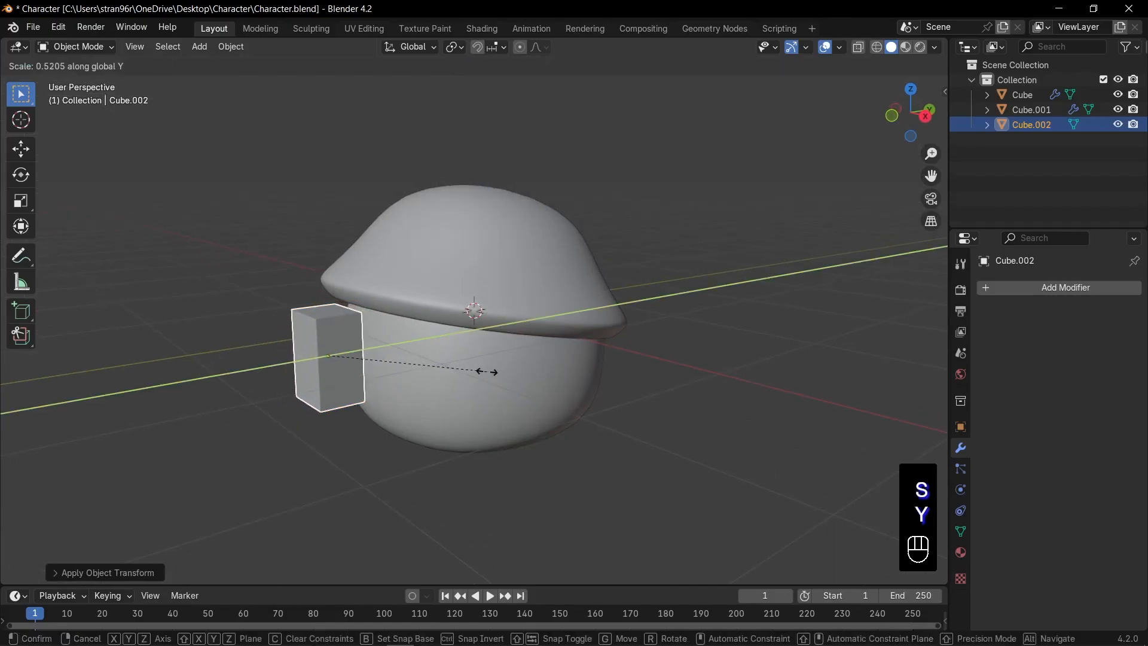
pyautogui.click(462, 376)
pyautogui.hotkey('ctrl', 'a')
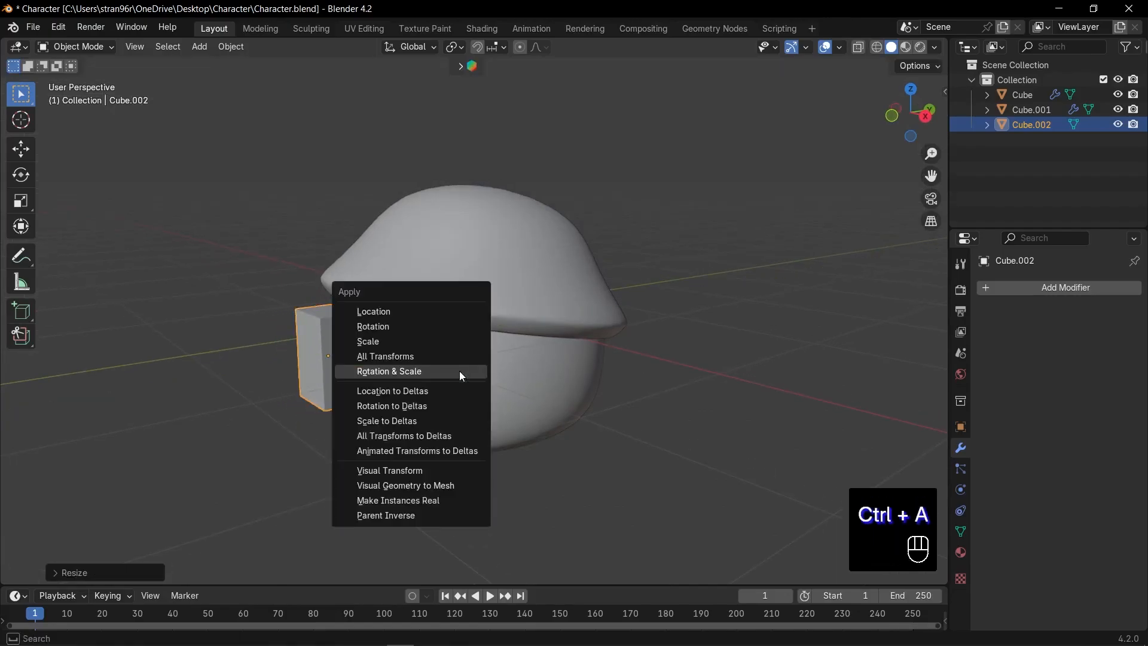
pyautogui.click(459, 371)
# Delete the back face of the thinned cube, the one facing the head
pyautogui.moveTo(486, 360); pyautogui.dragTo(441, 381, button='middle')
pyautogui.scroll(2, 442, 376)
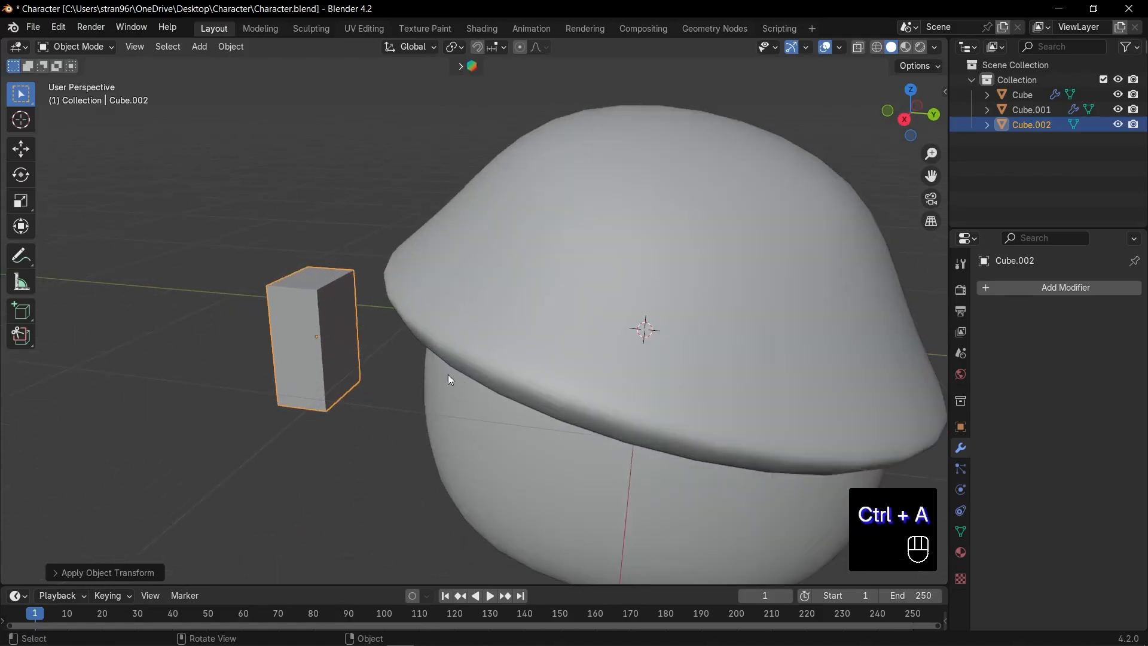
pyautogui.press('Tab')
pyautogui.press('3')
pyautogui.click(341, 343)
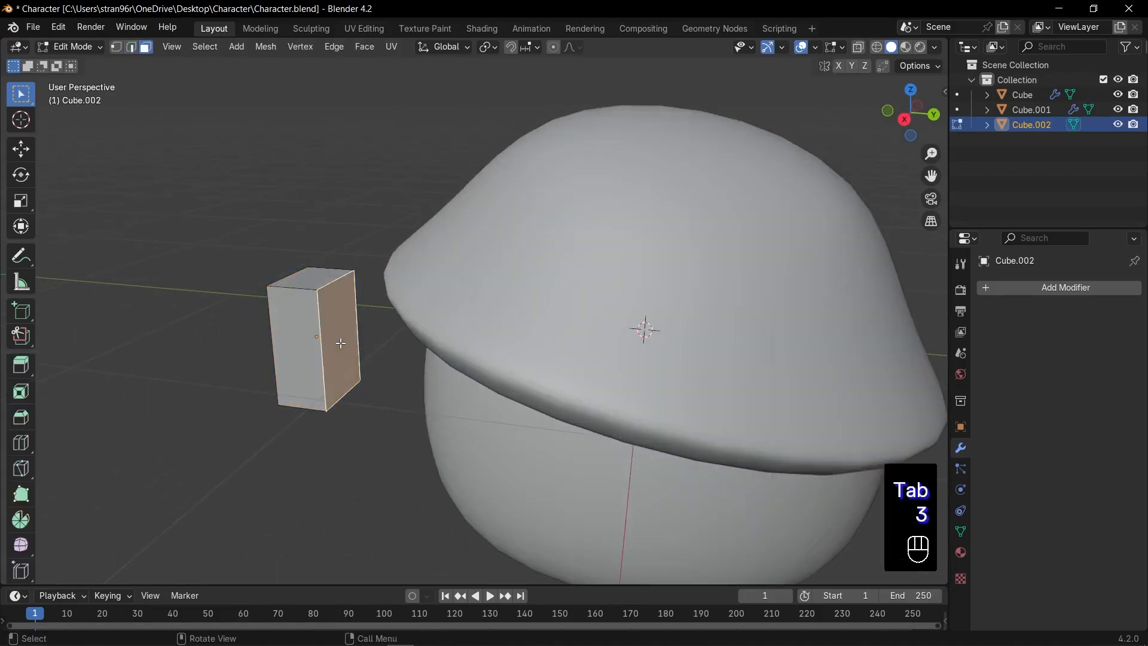
pyautogui.press('x')
pyautogui.click(340, 343)
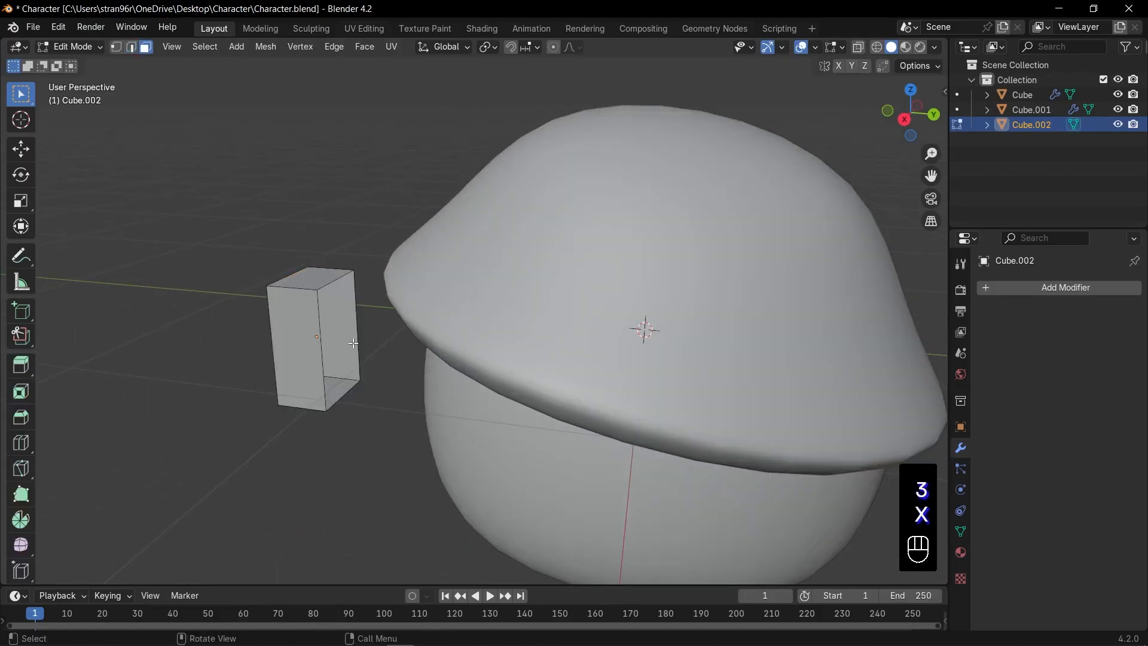
# Cut a centred vertical edge loop into the block and stretch it along Z to give the block a hexagonal outline
pyautogui.press('KP_1')
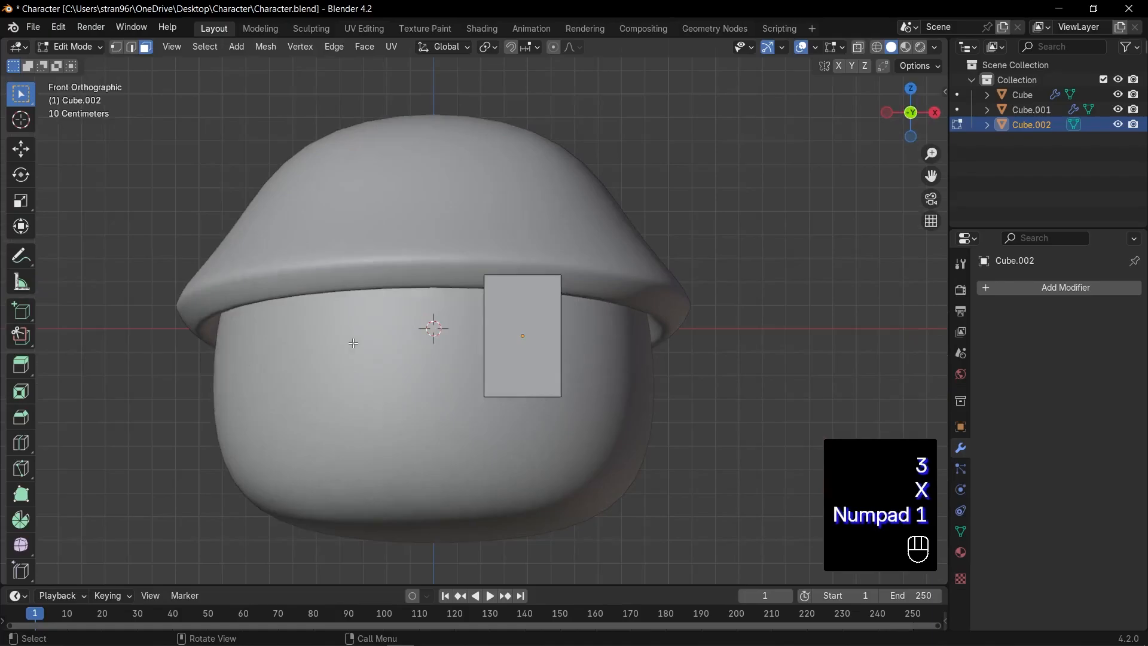
pyautogui.hotkey('ctrl', 'r')
pyautogui.click(511, 288)
pyautogui.rightClick(512, 288)
pyautogui.press('s')
pyautogui.press('z')
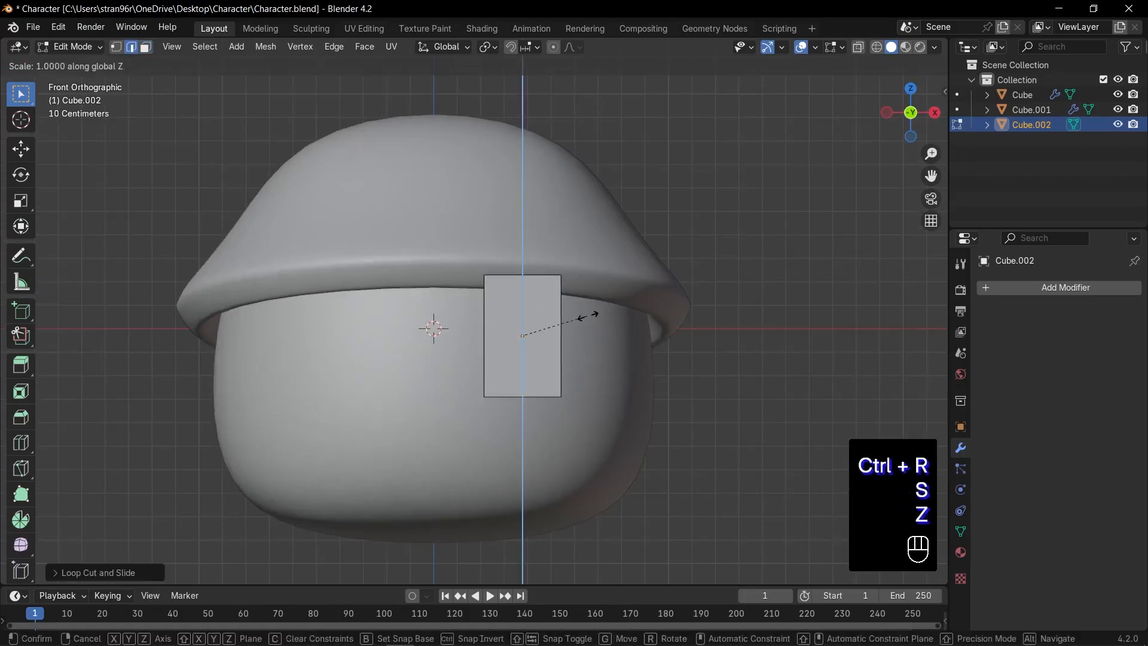
pyautogui.click(611, 316)
pyautogui.press('Tab')
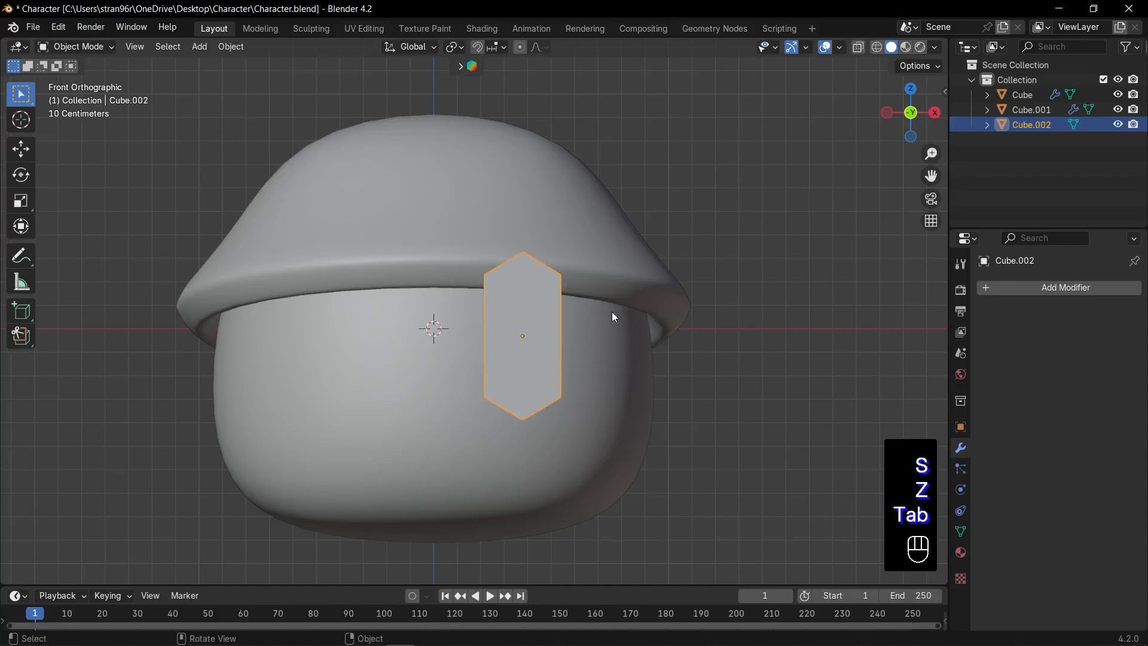
# Add a level 2 Subdivision modifier to the hexagonal block, shade it smooth and save the file
pyautogui.hotkey('ctrl', '2')
pyautogui.rightClick(545, 300)
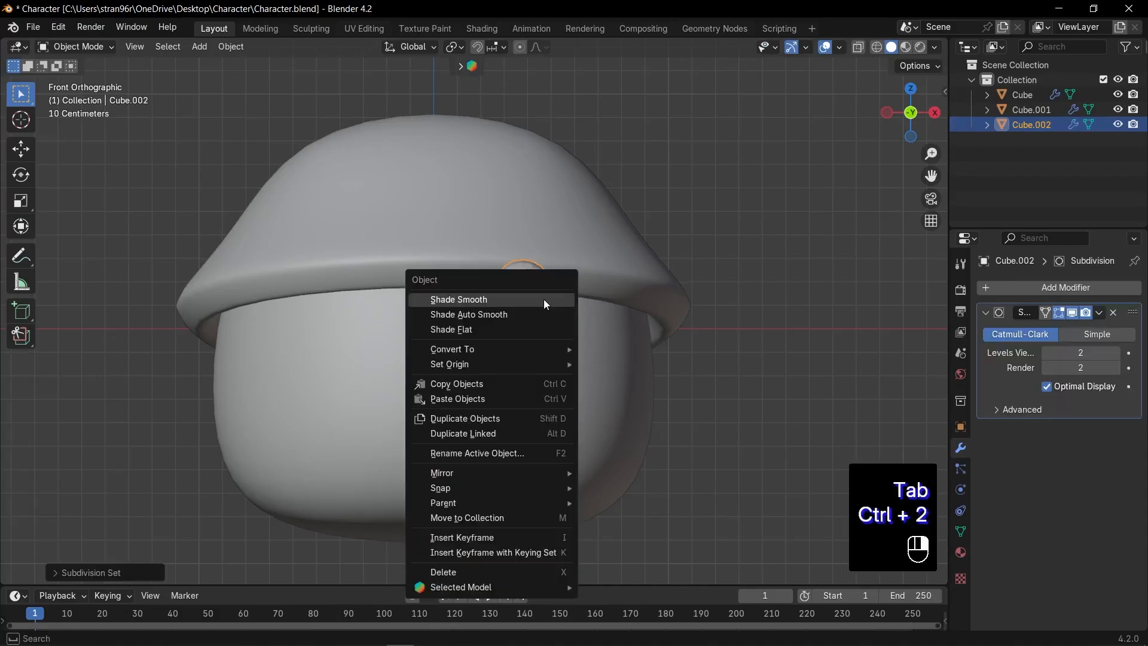
pyautogui.click(543, 299)
pyautogui.hotkey('ctrl', 's')
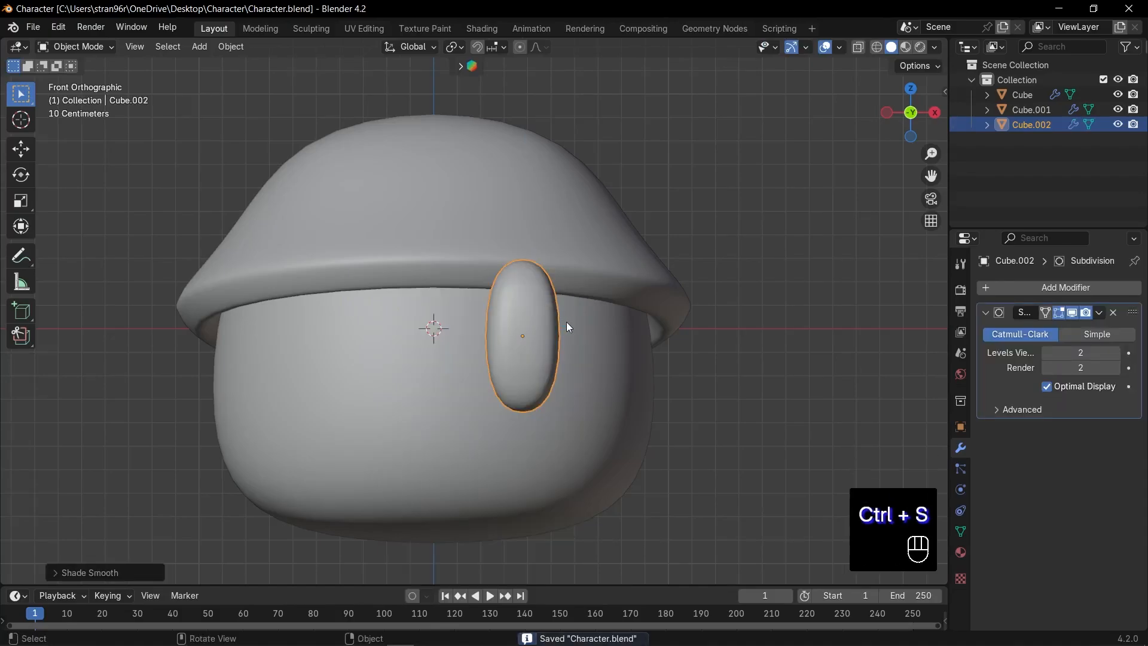
# Lower the oval eye slightly along Z and scale it down uniformly to about 0.87
pyautogui.press('g')
pyautogui.press('z')
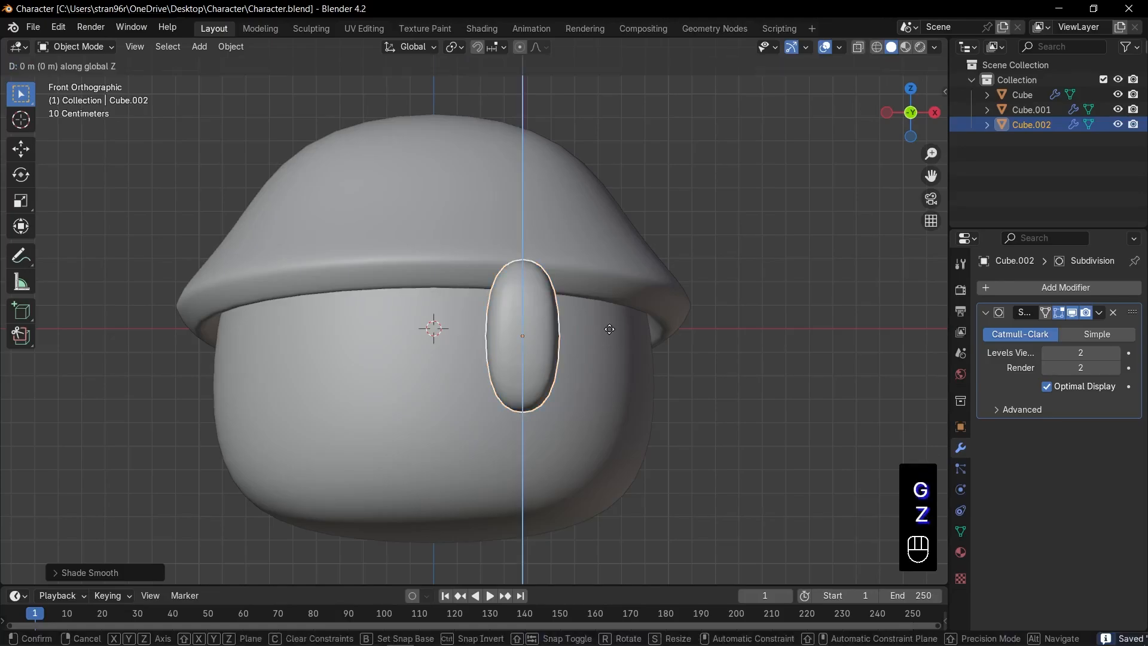
pyautogui.click(609, 338)
pyautogui.press('s')
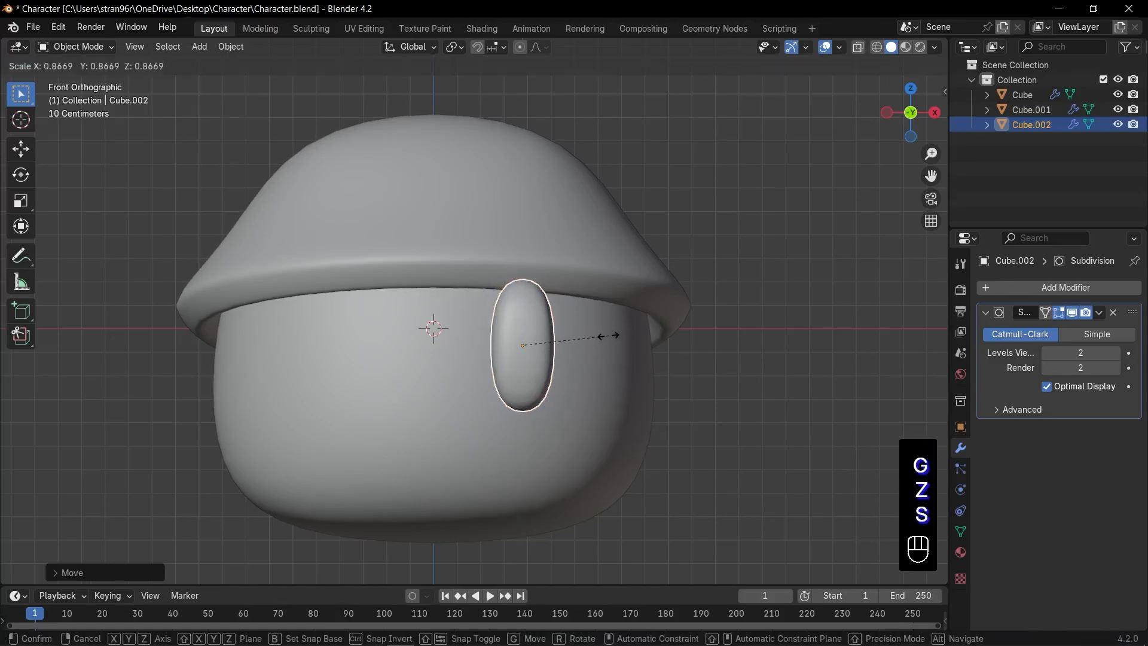
pyautogui.click(604, 335)
# Move the eye about 0.5 m along Y to embed it in the front of the head
pyautogui.press('KP_3')
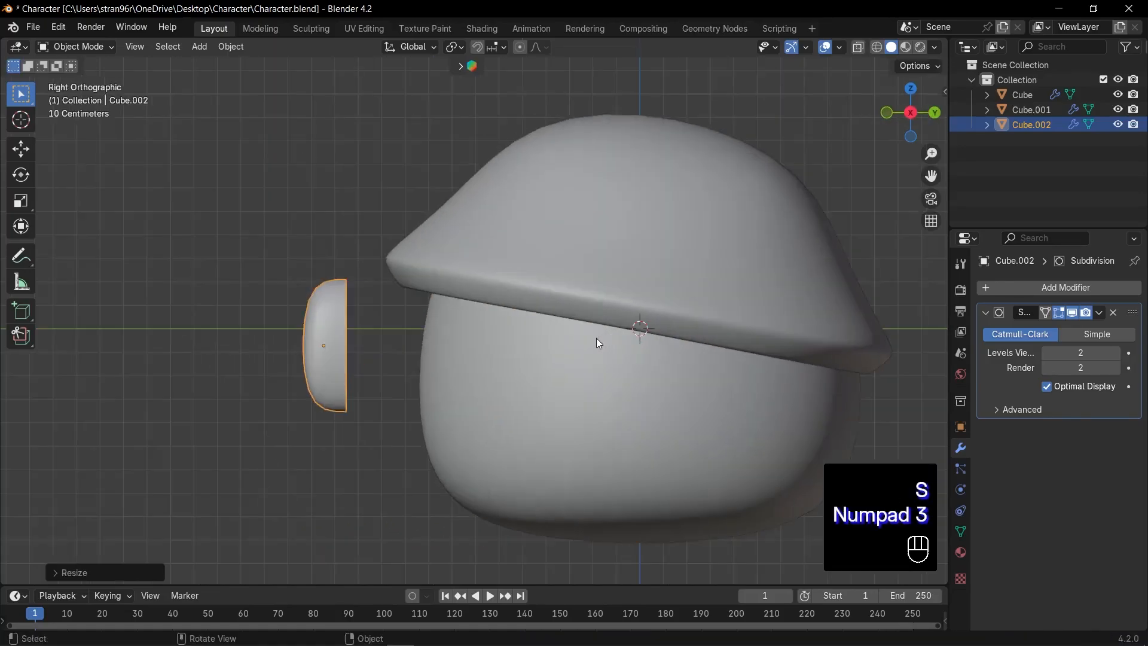
pyautogui.press('g')
pyautogui.press('y')
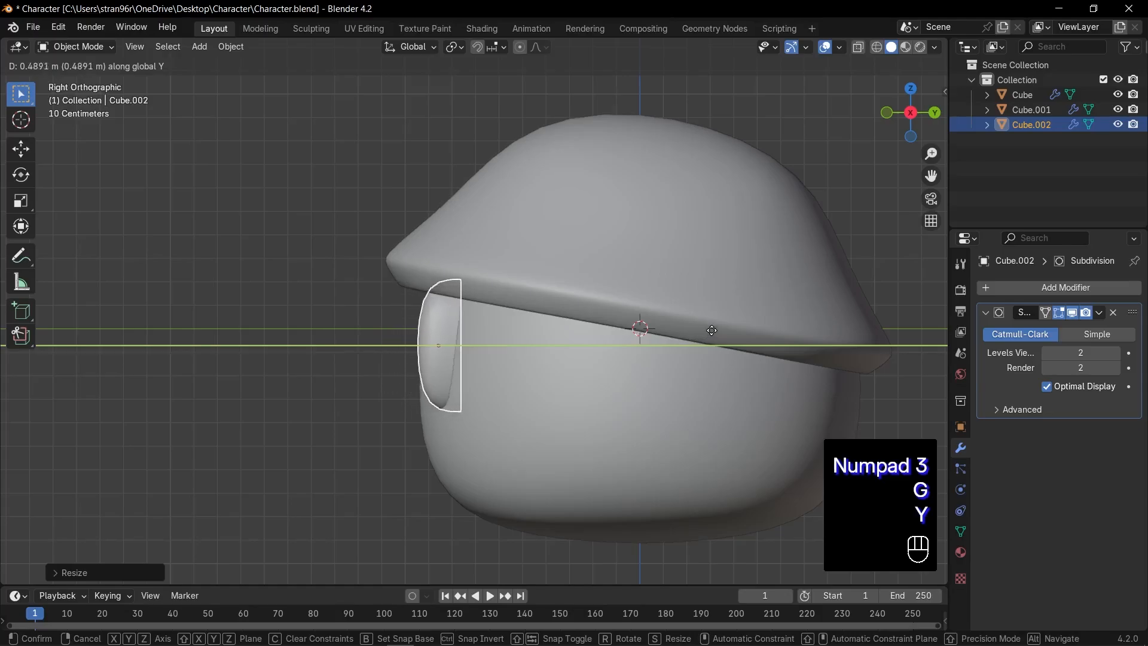
pyautogui.click(717, 329)
# Tilt the eye slightly as seen from the front and turn it about its local Z axis to follow the face
pyautogui.press('KP_1')
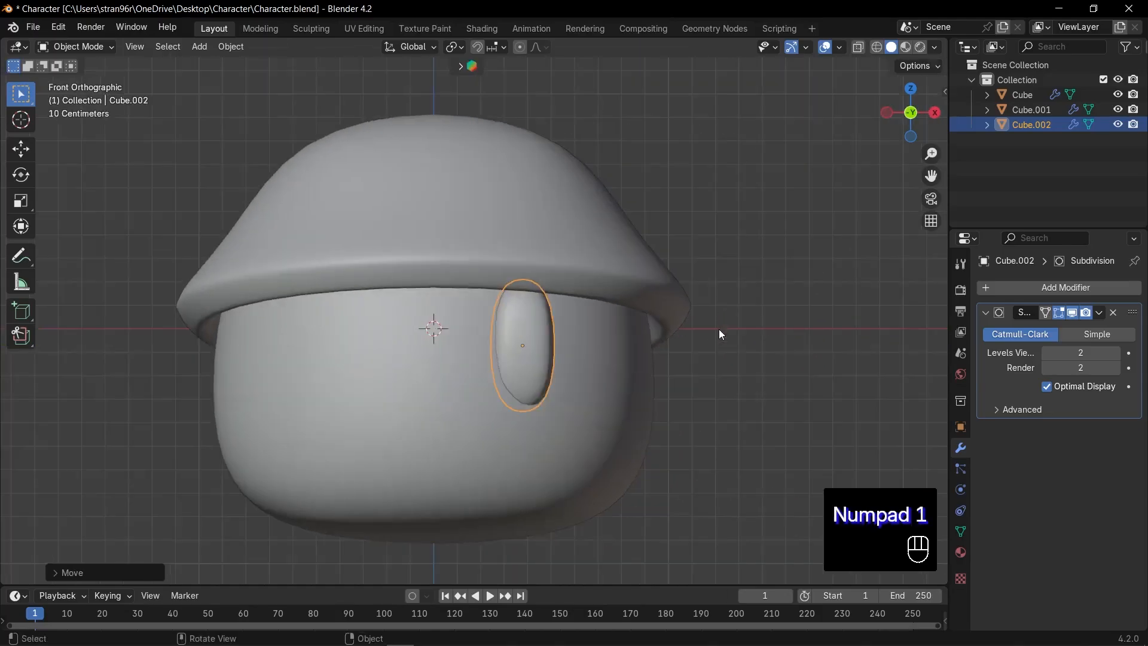
pyautogui.press('r')
pyautogui.click(684, 376)
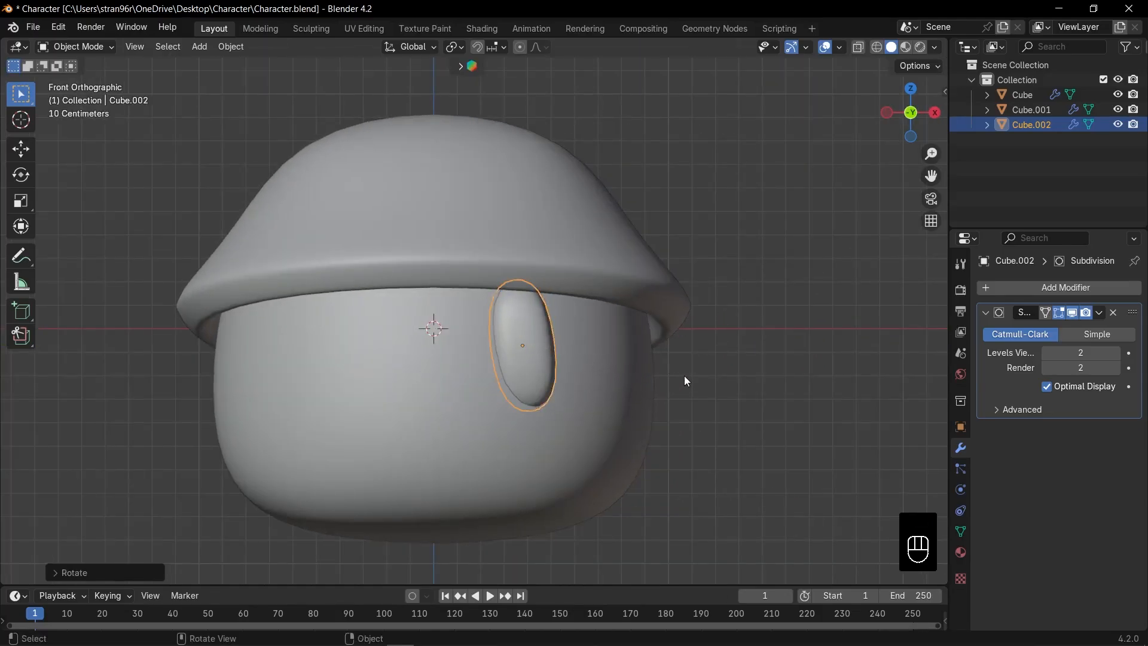
pyautogui.press('r')
pyautogui.press('z')
pyautogui.press('z')
pyautogui.click(662, 397)
pyautogui.click(728, 398)
pyautogui.hotkey('ctrl', 'z')
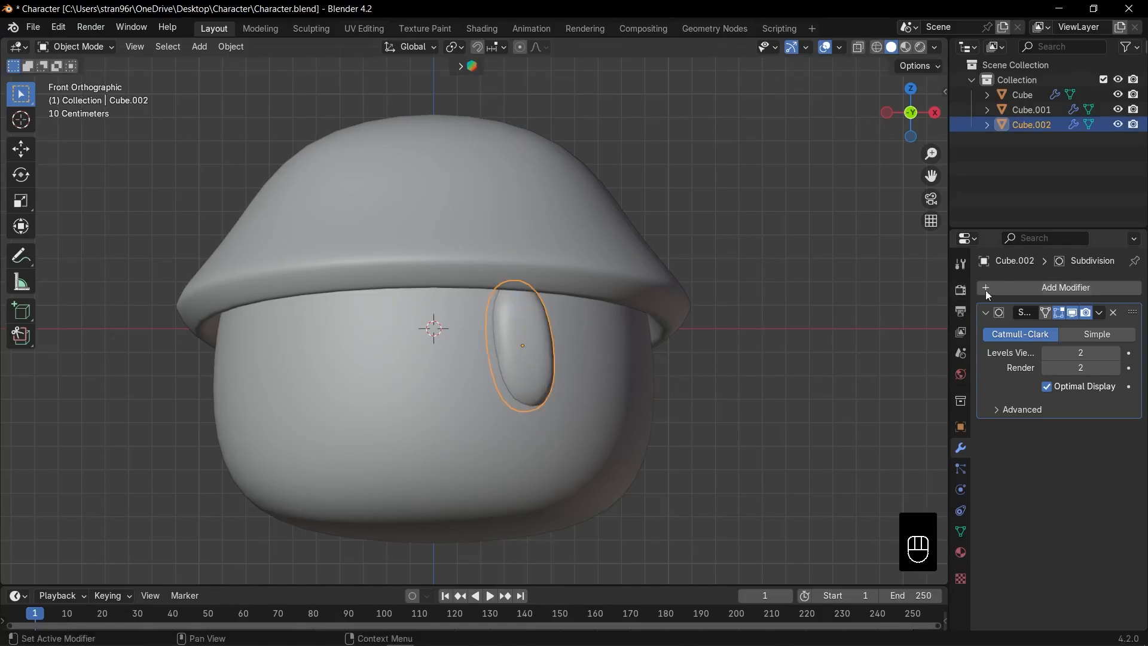
# Add a Mirror modifier on the X axis to the eye, using the head object Cube as the mirror object
pyautogui.click(1012, 288)
pyautogui.write('mi')
pyautogui.press('Return')
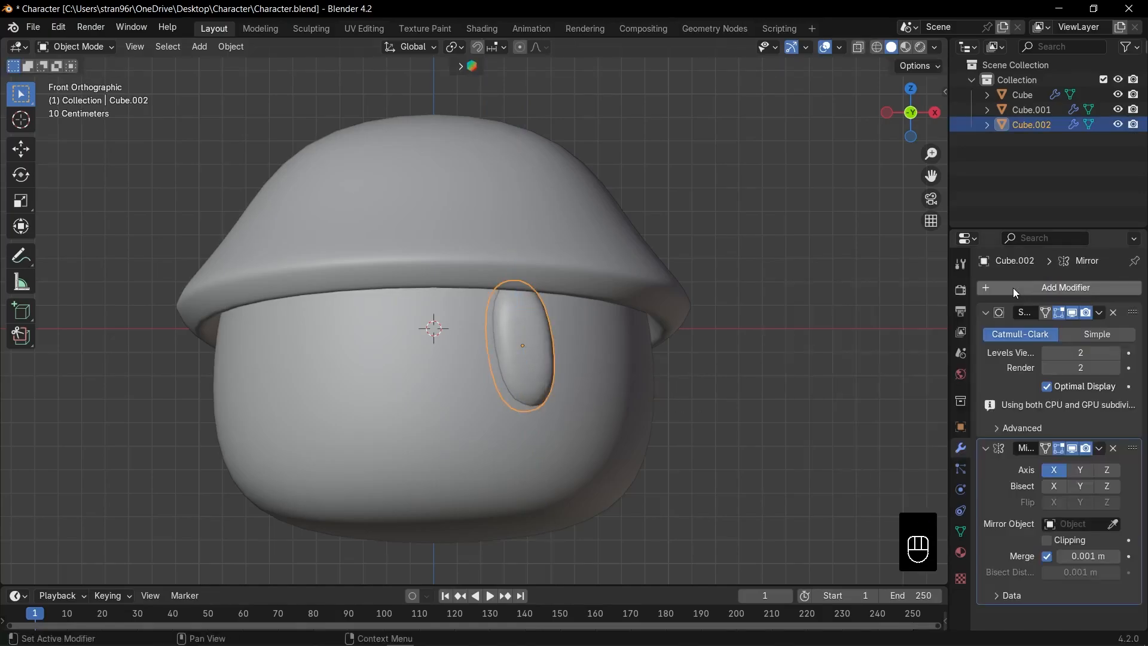
pyautogui.click(986, 312)
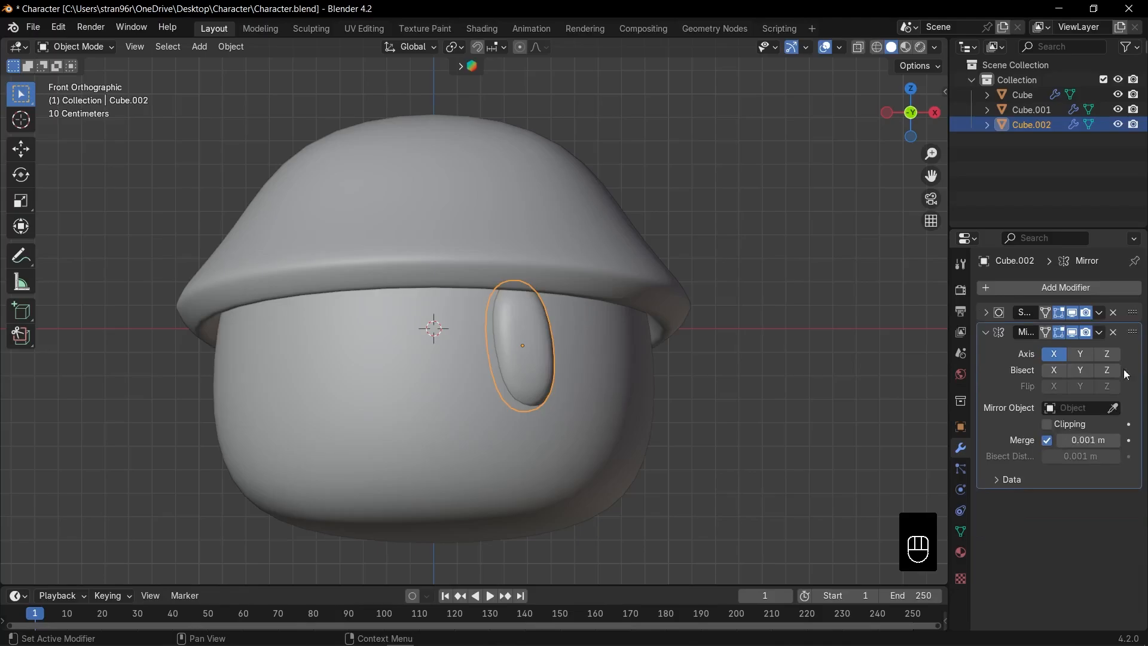
pyautogui.click(1114, 408)
pyautogui.click(613, 418)
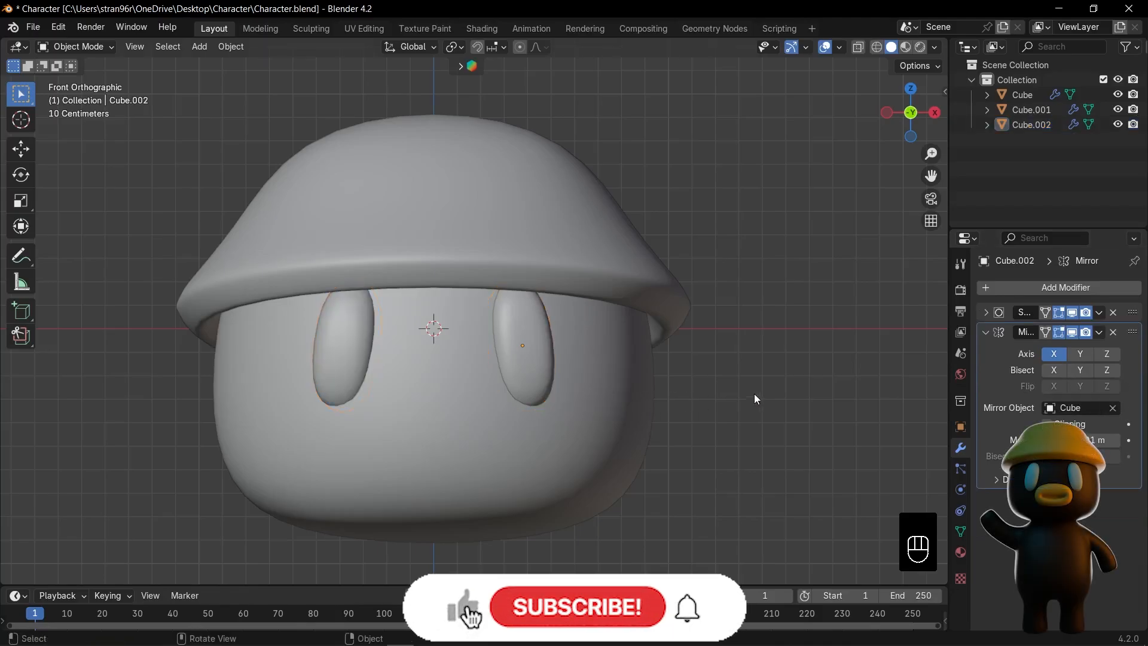
# Move the head down about 0.1 m along Z beneath the hat
pyautogui.scroll(-1, 526, 300)
pyautogui.click(452, 366)
pyautogui.press('g')
pyautogui.press('z')
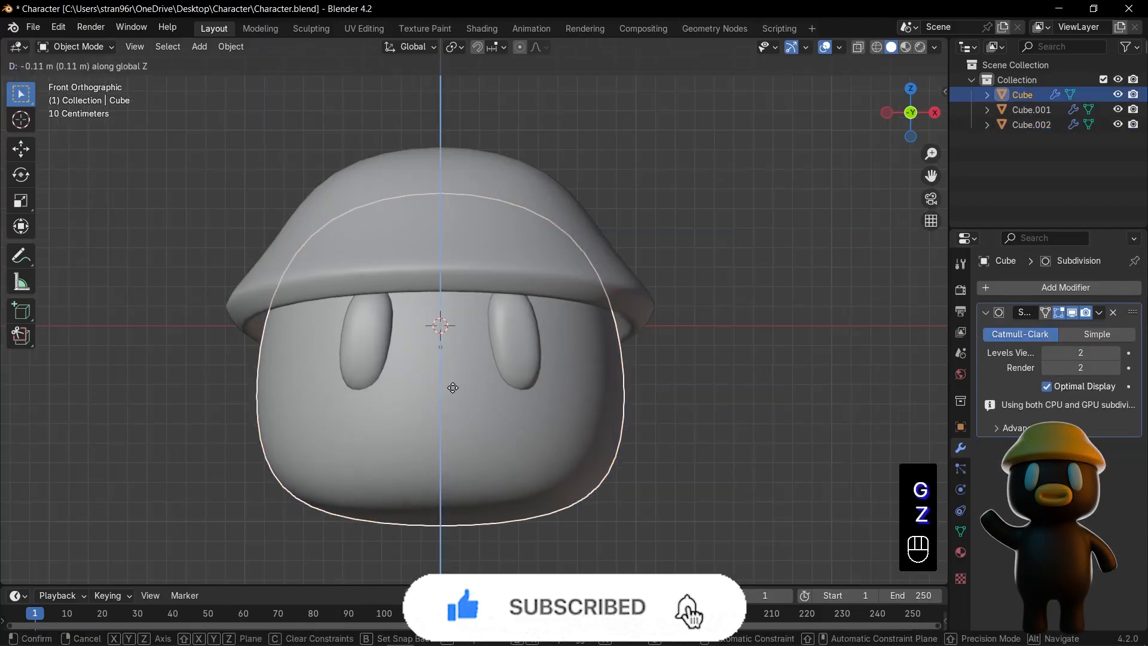
pyautogui.click(453, 383)
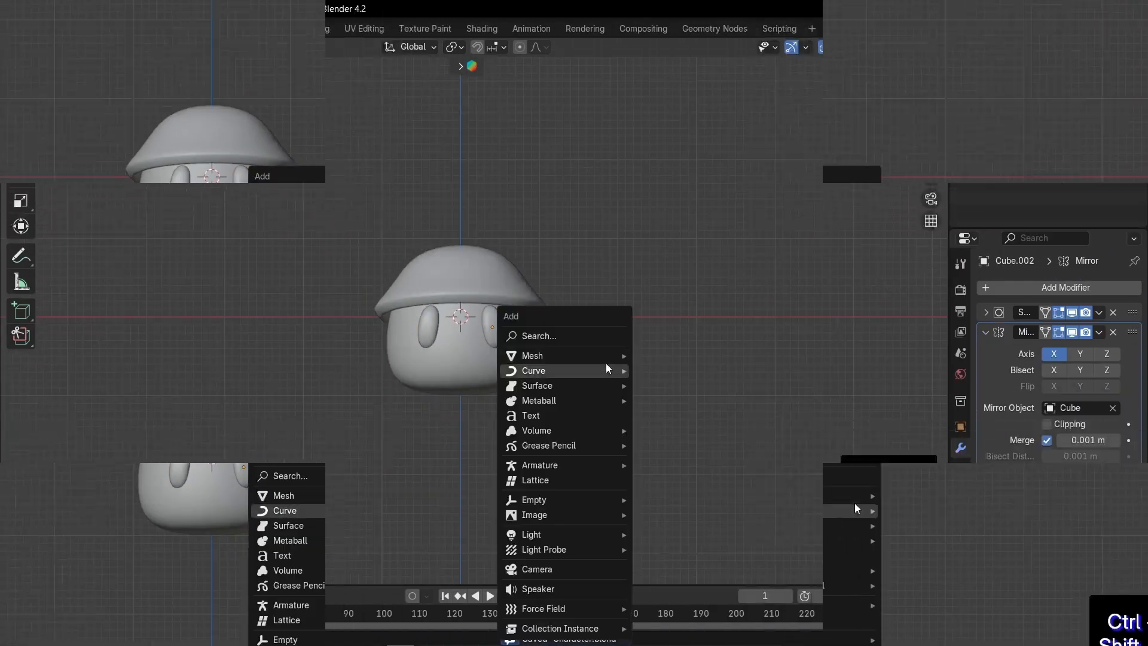
# Add a cube, shrink it to under half size and lower it along Z to the head's lower half
pyautogui.moveTo(570, 359)
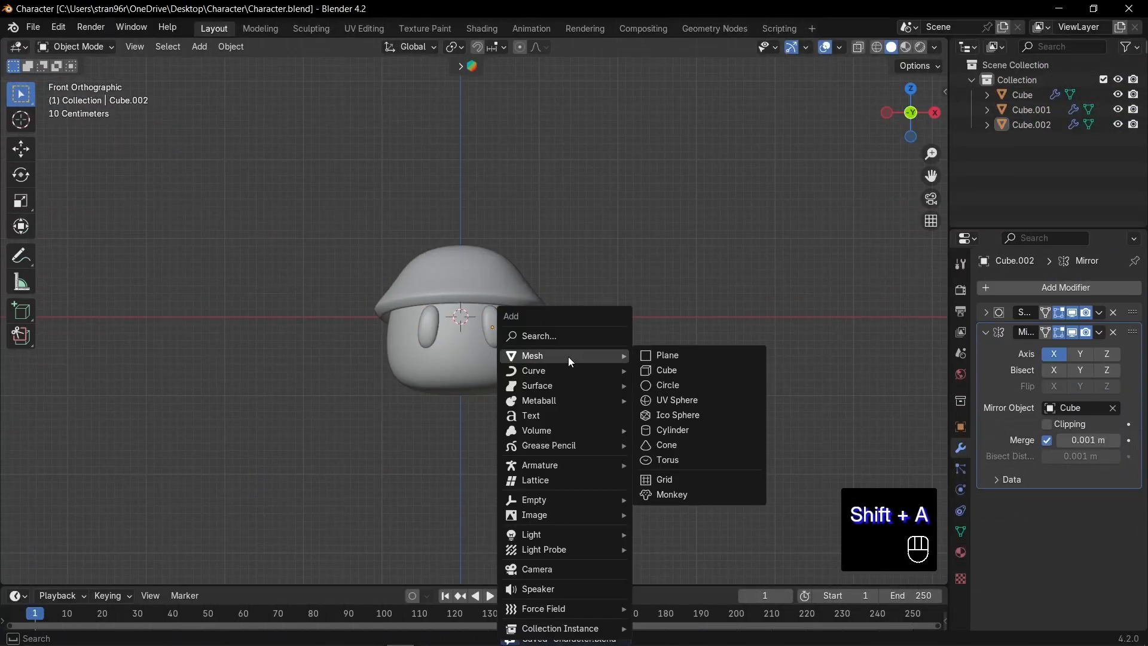
pyautogui.click(679, 368)
pyautogui.press('s')
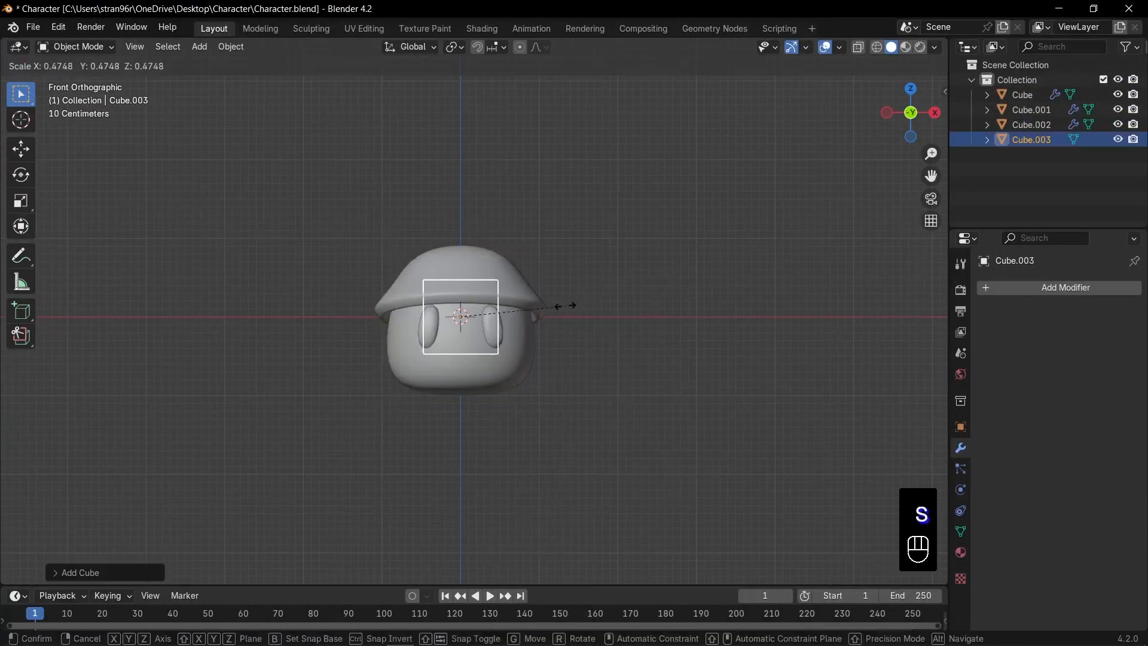
pyautogui.click(545, 305)
pyautogui.press('g')
pyautogui.press('z')
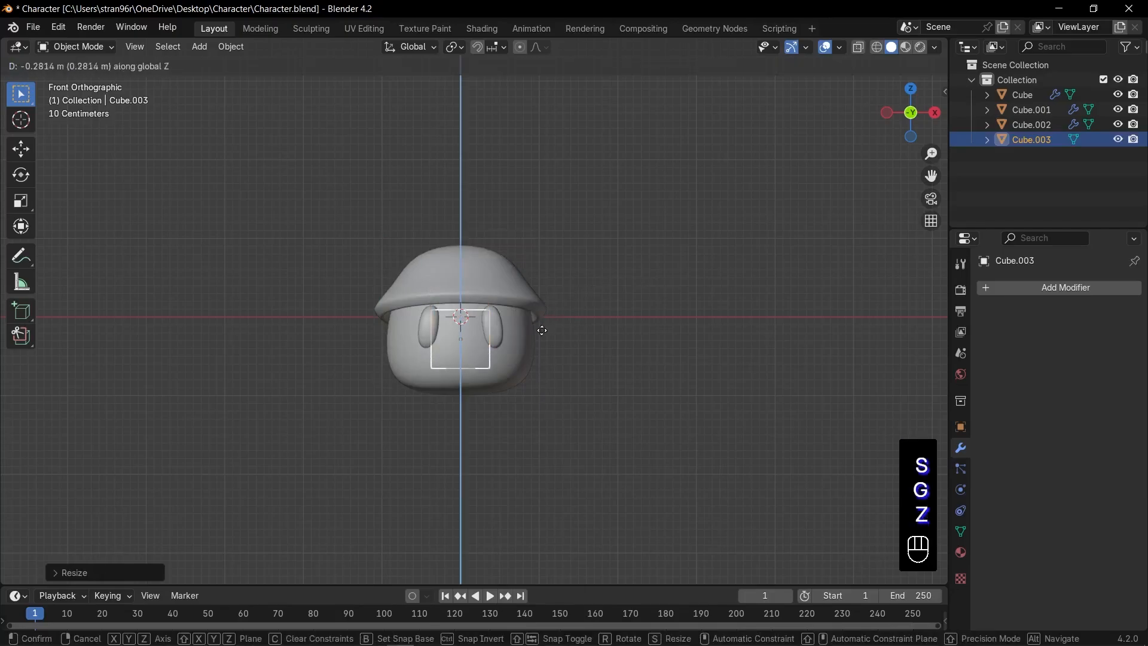
pyautogui.click(540, 340)
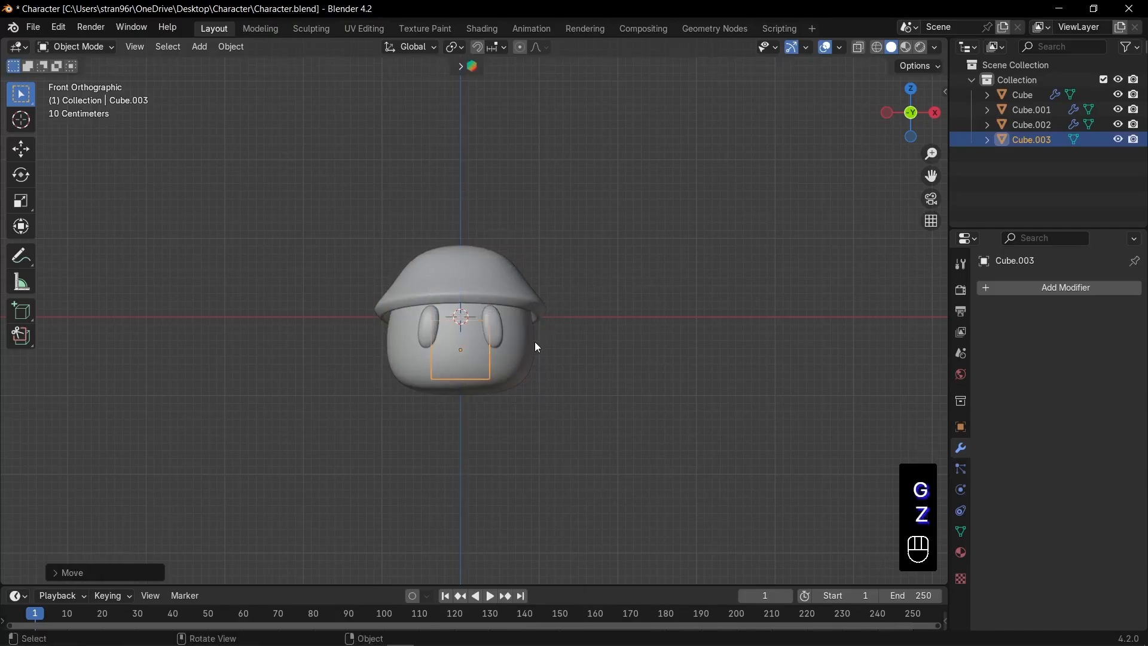
# Move the new cube along Y until it stands clear in front of the face
pyautogui.press('KP_3')
pyautogui.press('g')
pyautogui.press('y')
pyautogui.click(415, 355)
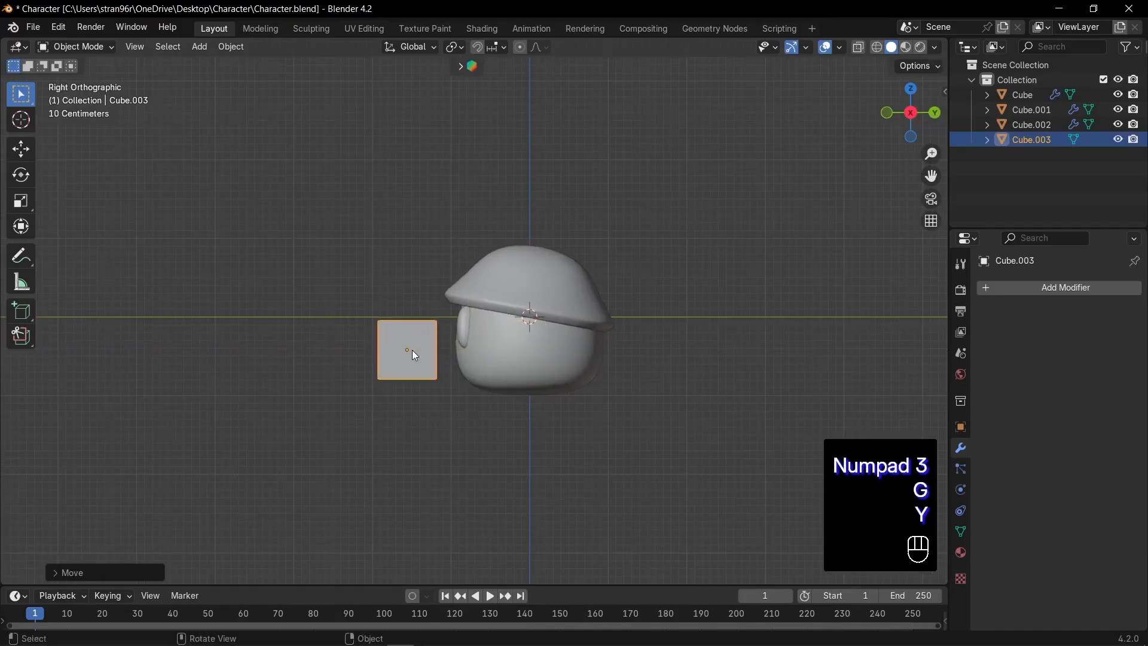
# Thin the new cube to roughly half its depth along Y and apply its transform
pyautogui.scroll(2, 460, 365)
pyautogui.press('s')
pyautogui.press('y')
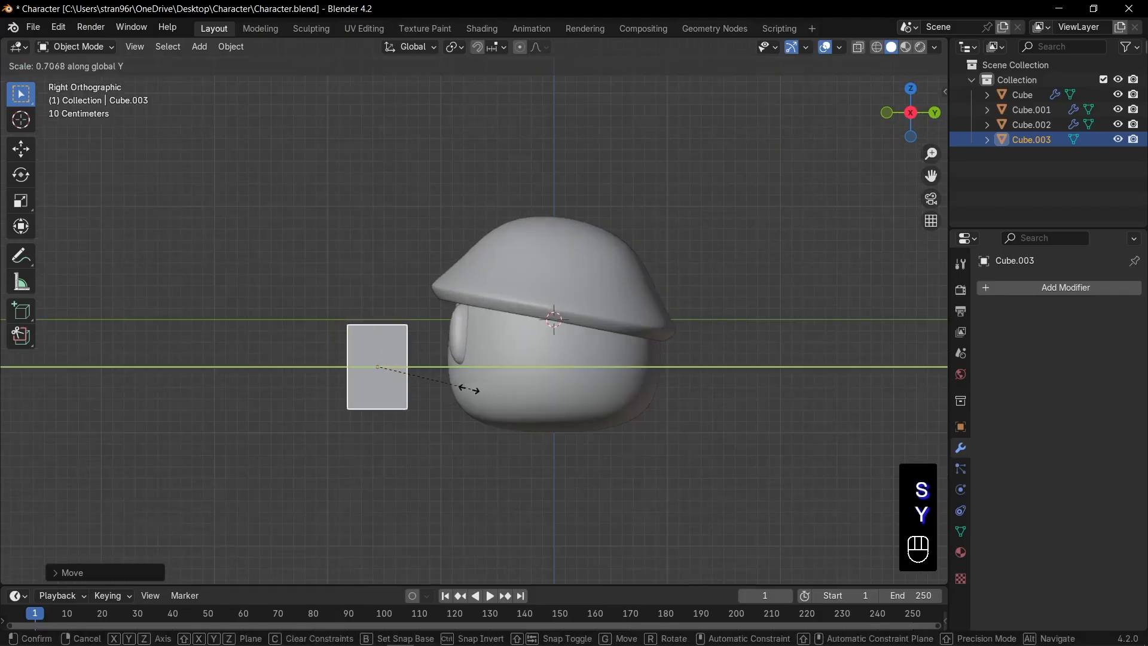
pyautogui.click(448, 385)
pyautogui.hotkey('ctrl', 'a')
pyautogui.click(423, 375)
# Delete the face of the mouth block that points towards the head
pyautogui.moveTo(423, 375); pyautogui.dragTo(404, 379, button='middle')
pyautogui.press('Tab')
pyautogui.press('3')
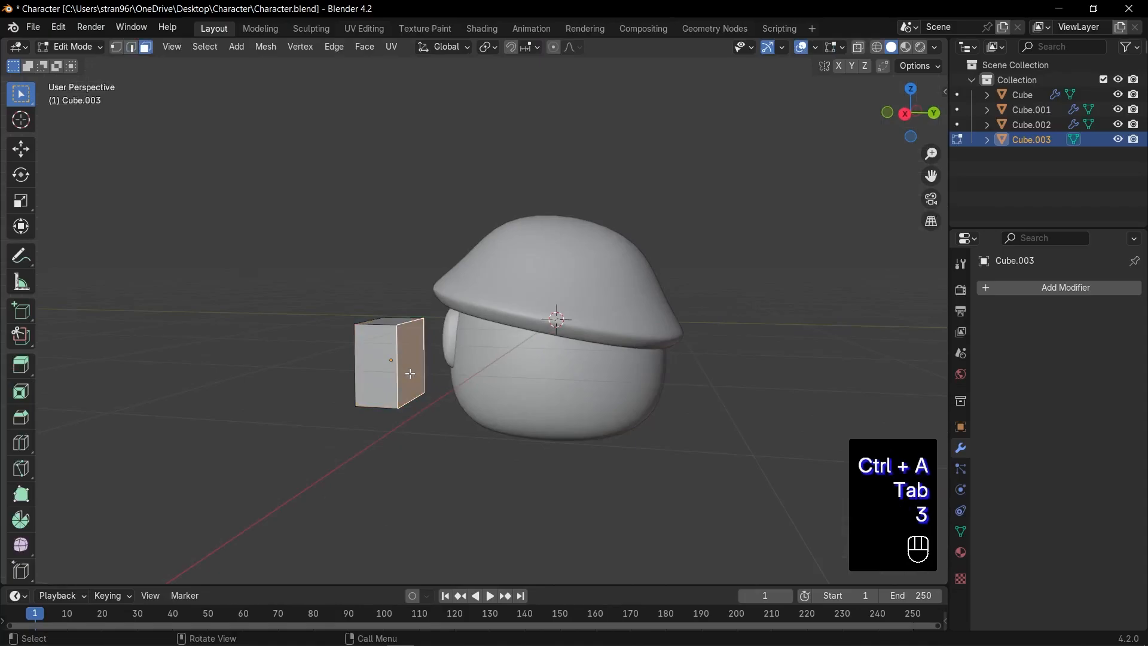
pyautogui.press('x')
pyautogui.click(411, 374)
# Flatten the mouth block along Z to about half its height
pyautogui.press('KP_1')
pyautogui.scroll(2, 574, 382)
pyautogui.keyDown('shift'); pyautogui.moveTo(598, 383); pyautogui.dragTo(631, 399, button='middle'); pyautogui.keyUp('shift')
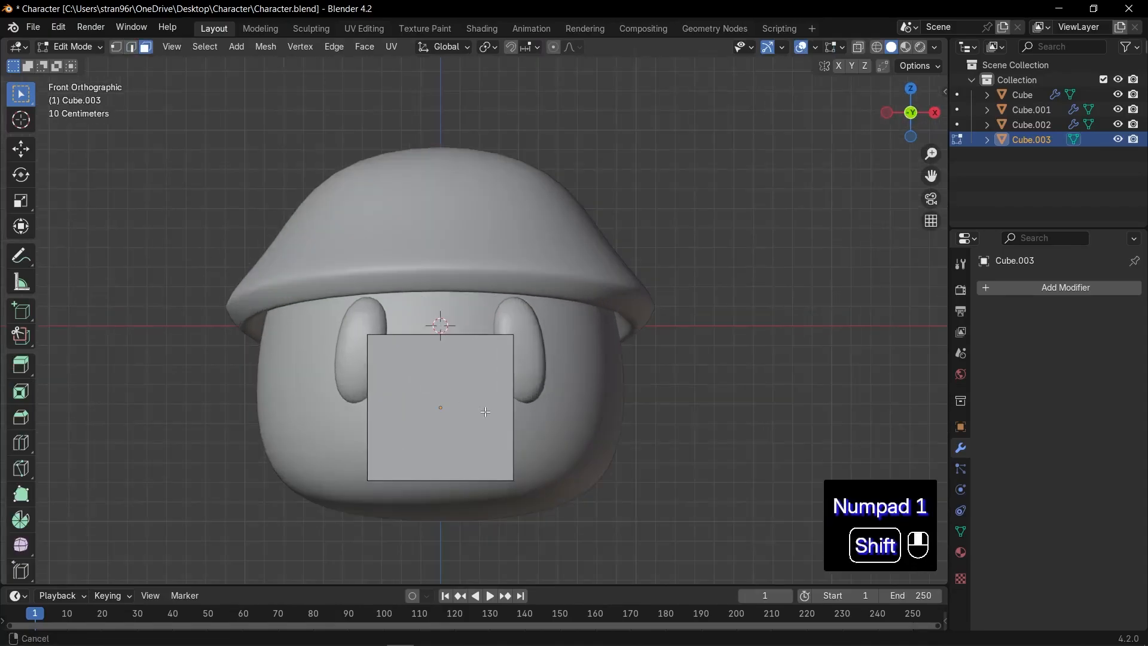
pyautogui.press('Tab')
pyautogui.press('s')
pyautogui.press('z')
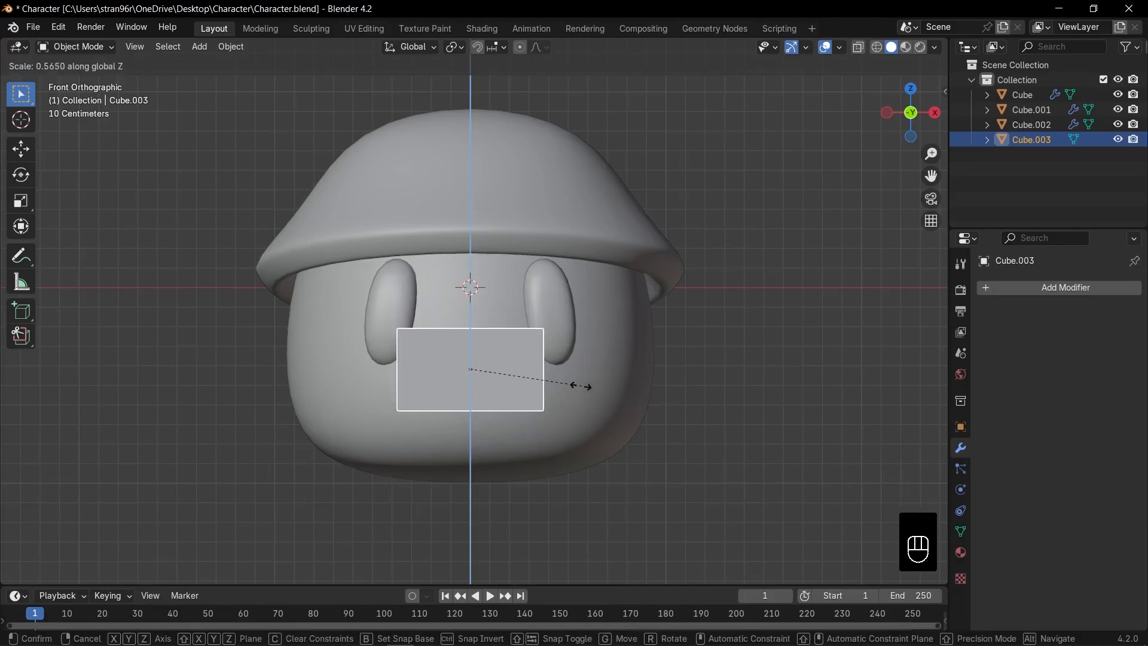
pyautogui.click(571, 389)
# Lower the mouth block about 0.07 m along Z, apply its transform and save the file
pyautogui.press('g')
pyautogui.press('z')
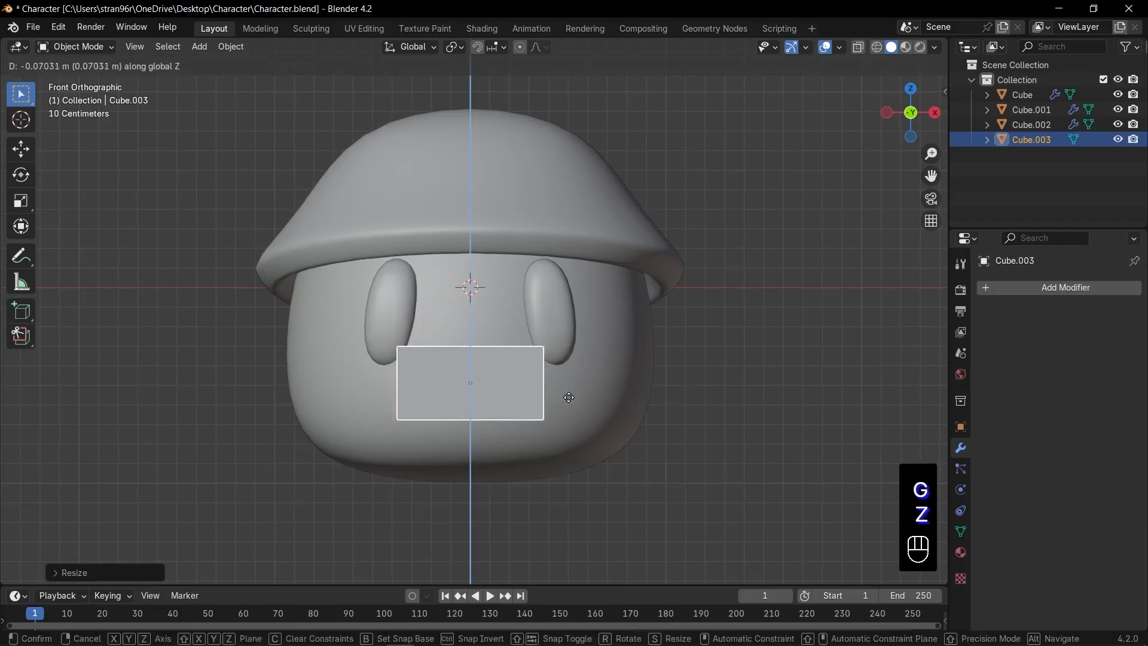
pyautogui.click(586, 402)
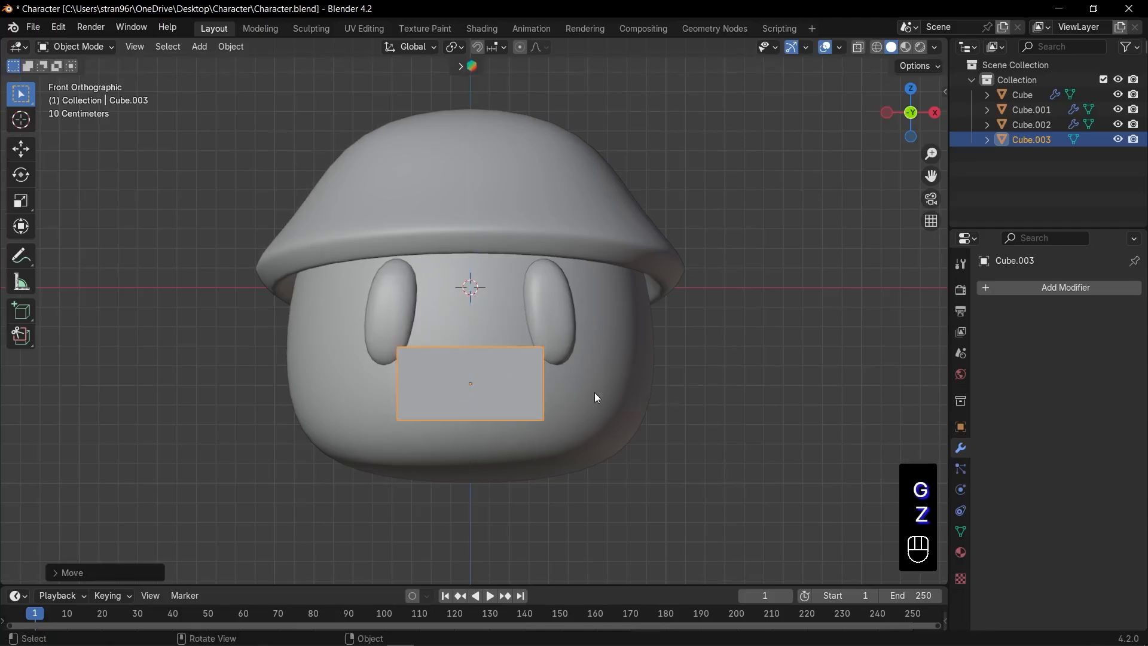
pyautogui.hotkey('ctrl', 'a')
pyautogui.click(596, 395)
pyautogui.hotkey('ctrl', 's')
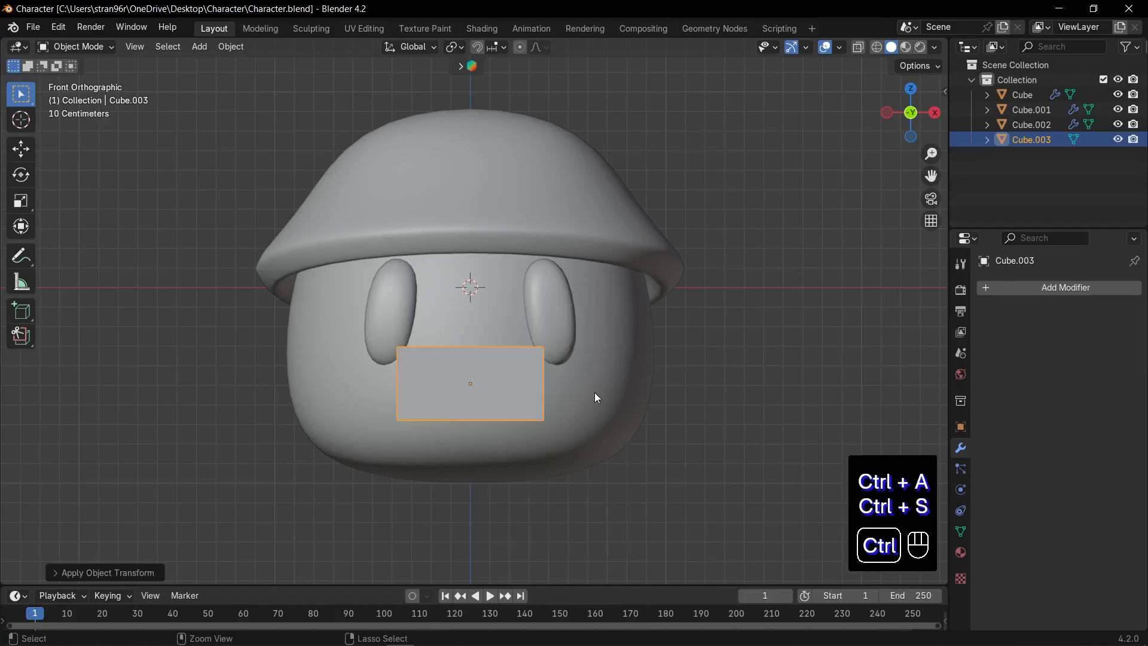
# Inset the front face of the mouth block by about 0.09 m
pyautogui.scroll(4, 529, 411)
pyautogui.press('Tab')
pyautogui.press('3')
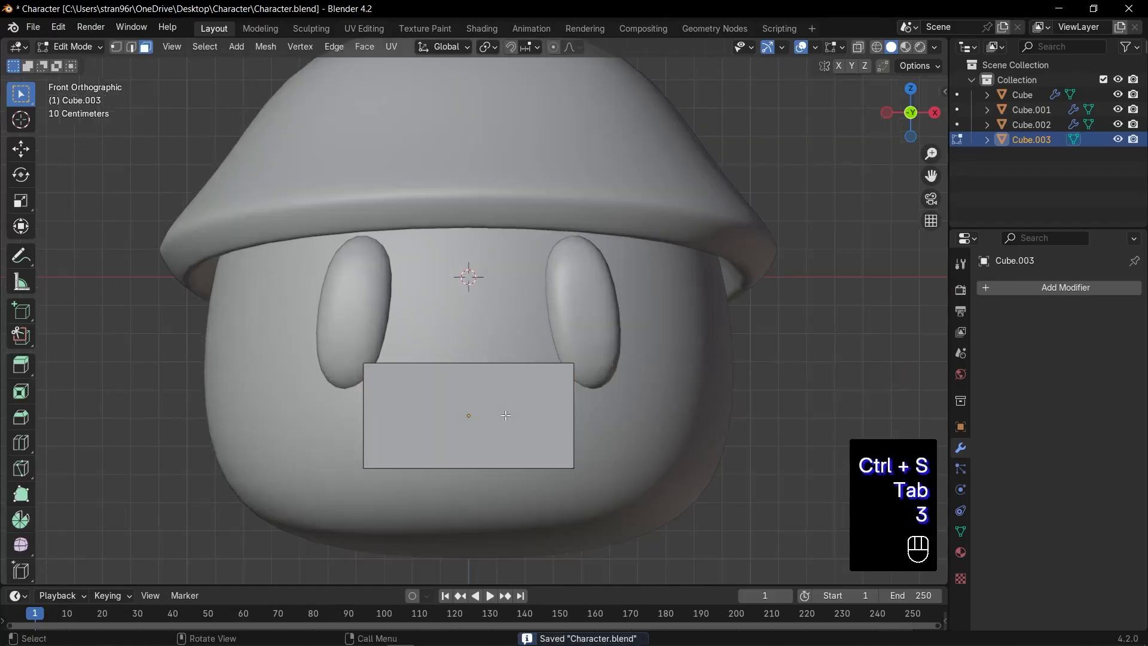
pyautogui.click(506, 415)
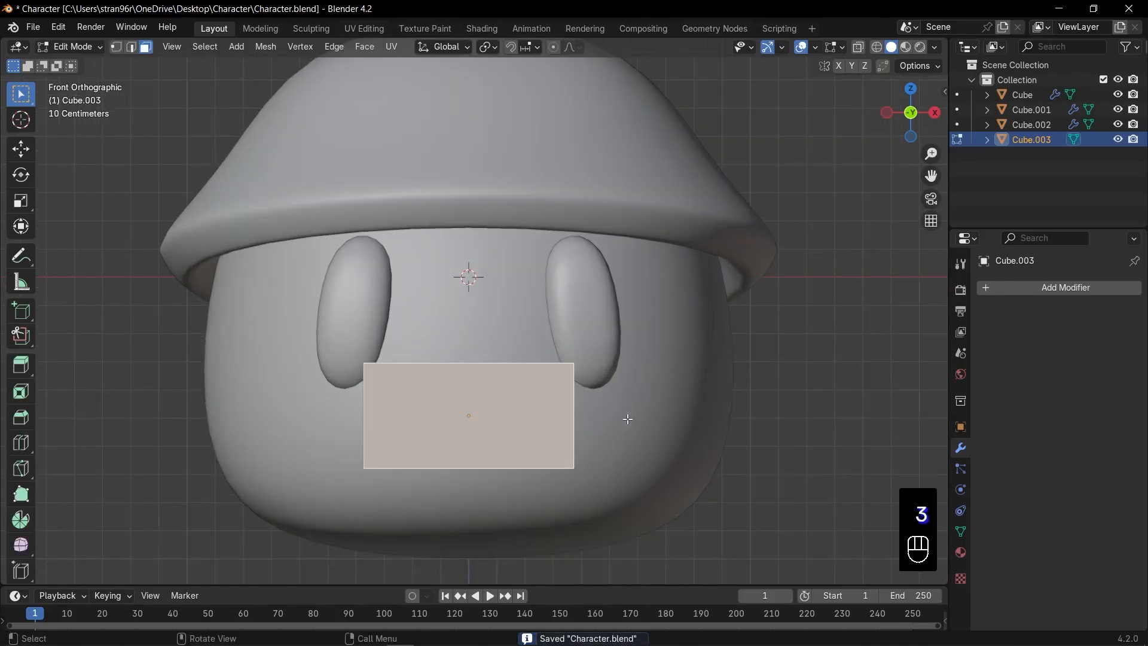
pyautogui.press('i')
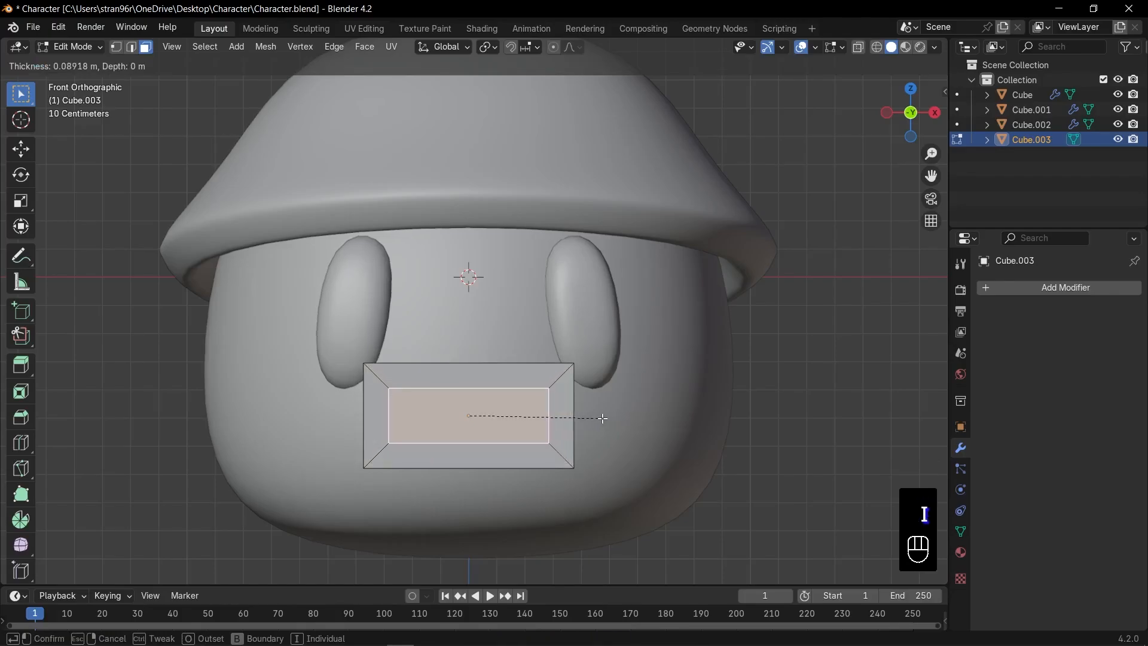
pyautogui.click(601, 419)
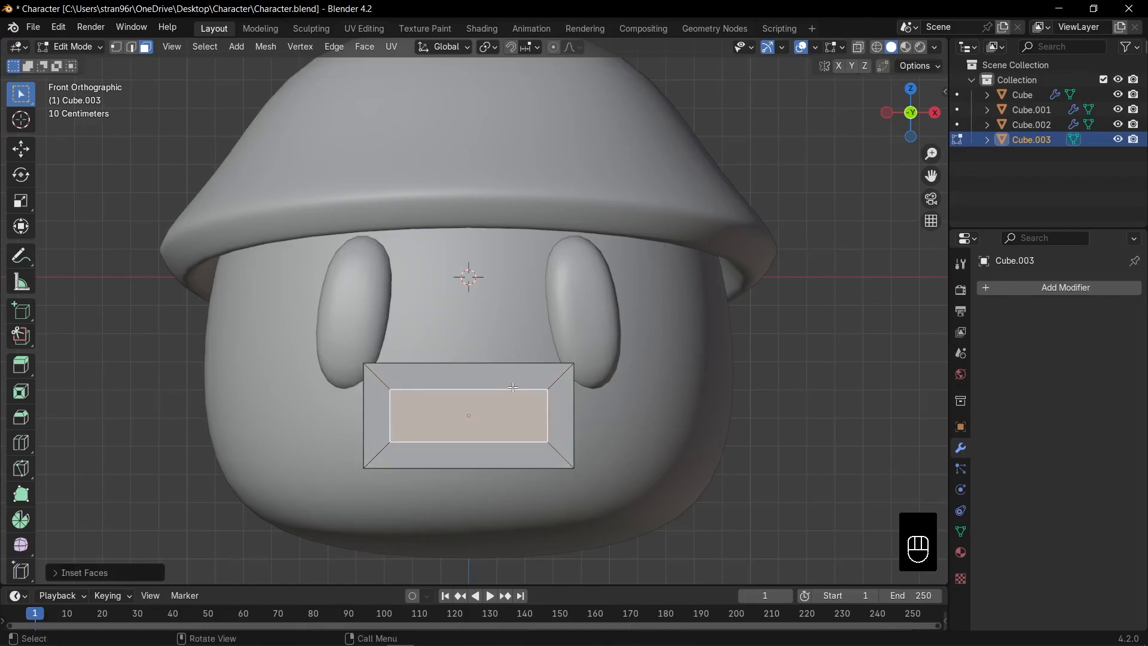
# Cut a centred vertical edge loop into the mouth block and stretch it slightly along Z
pyautogui.hotkey('ctrl', 'r')
pyautogui.click(481, 372)
pyautogui.click(482, 372)
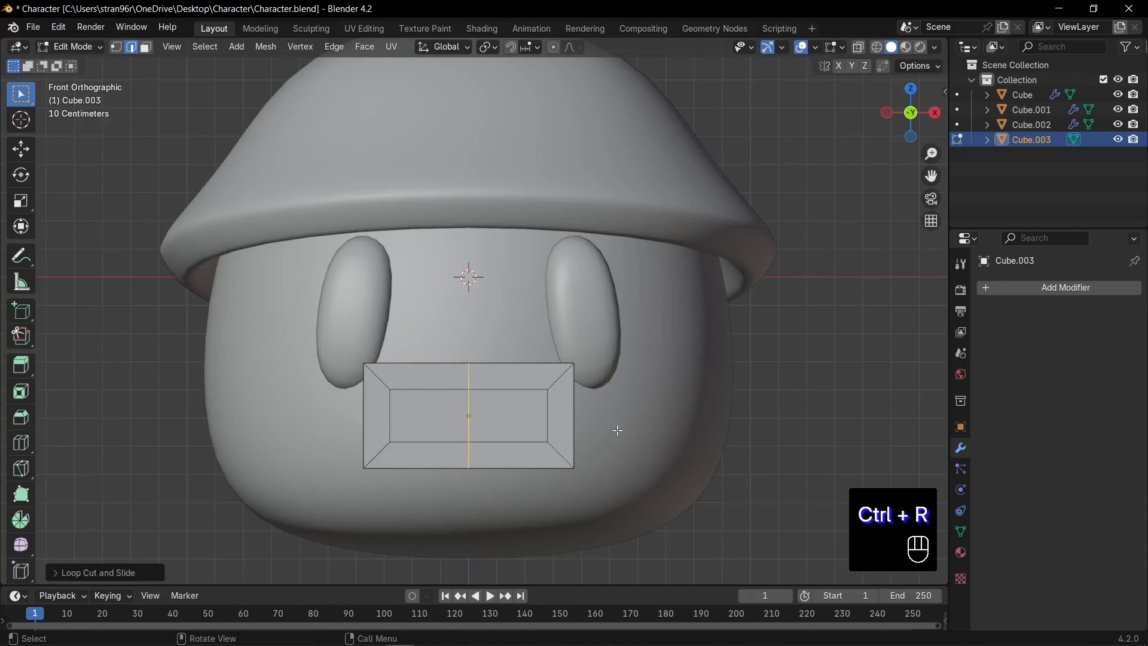
pyautogui.press('s')
pyautogui.press('z')
pyautogui.click(643, 413)
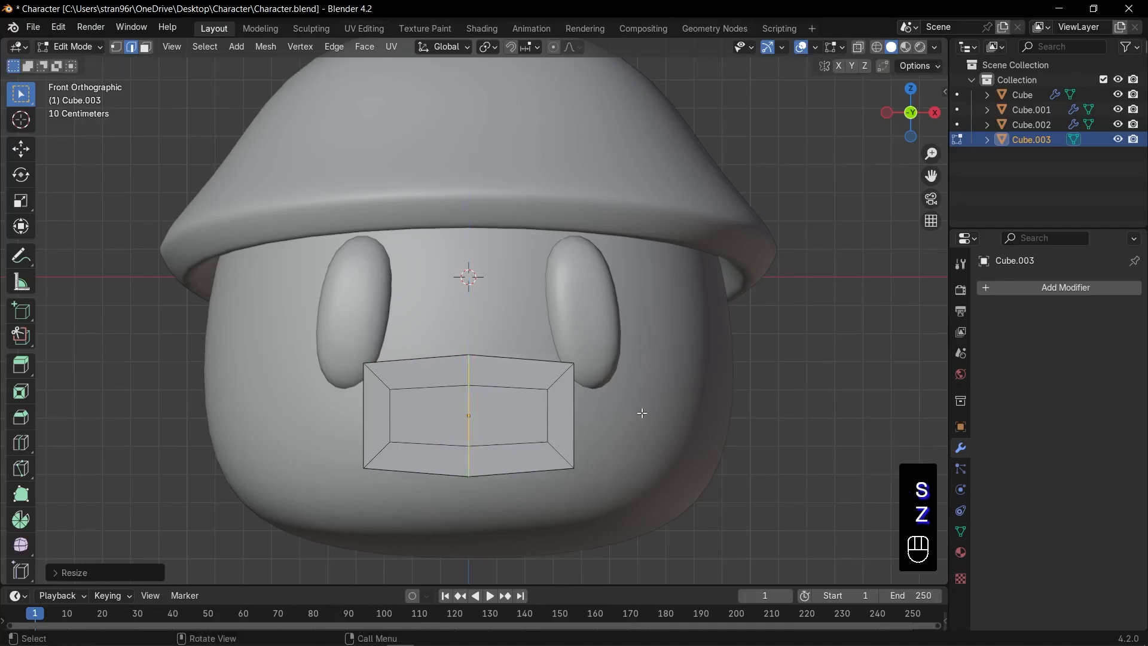
# Extrude the two inner front faces about 0.21 m into the mouth block to hollow out the opening
pyautogui.press('3')
pyautogui.click(514, 416)
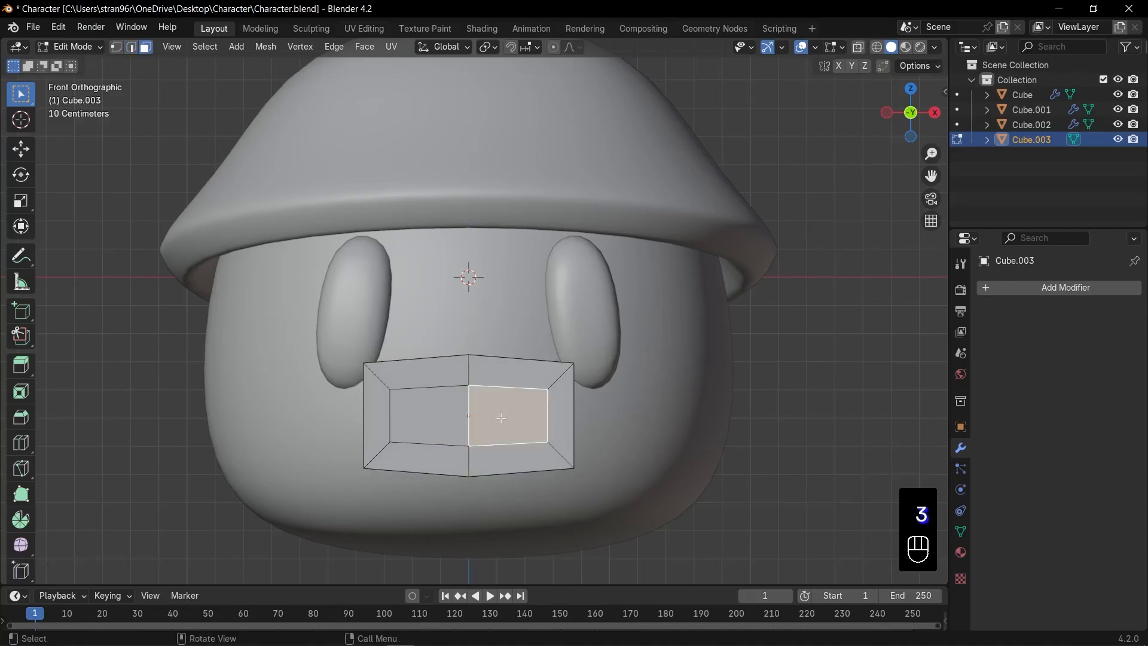
pyautogui.keyDown('shift'); pyautogui.click(466, 420); pyautogui.keyUp('shift')
pyautogui.press('KP_3')
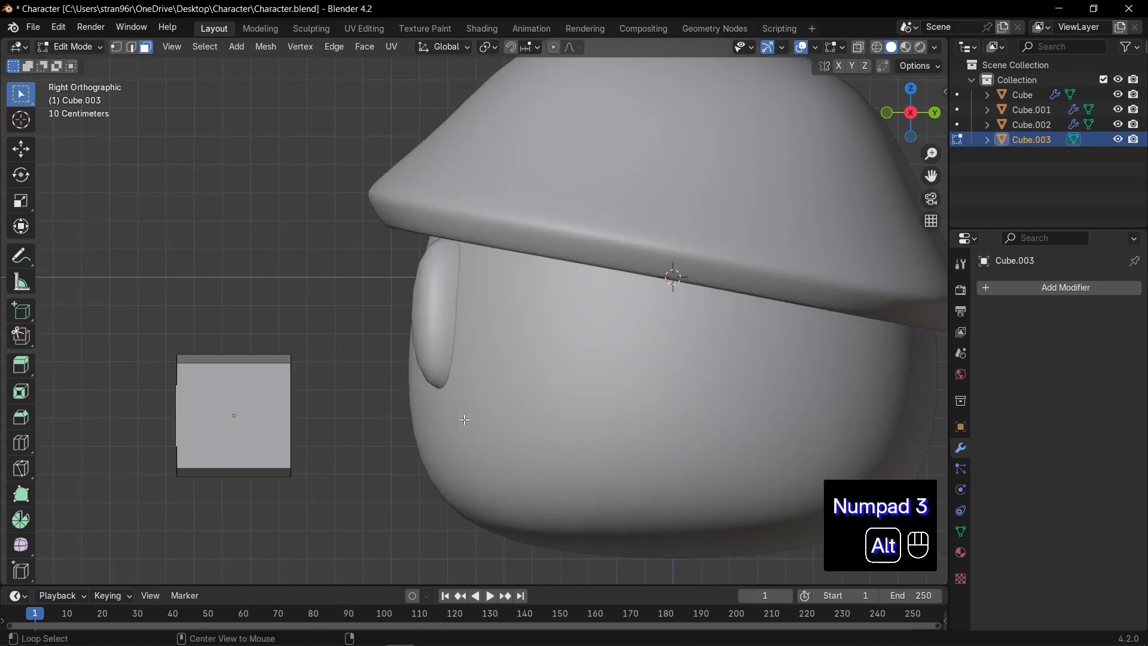
pyautogui.hotkey('alt', 'z')
pyautogui.press('e')
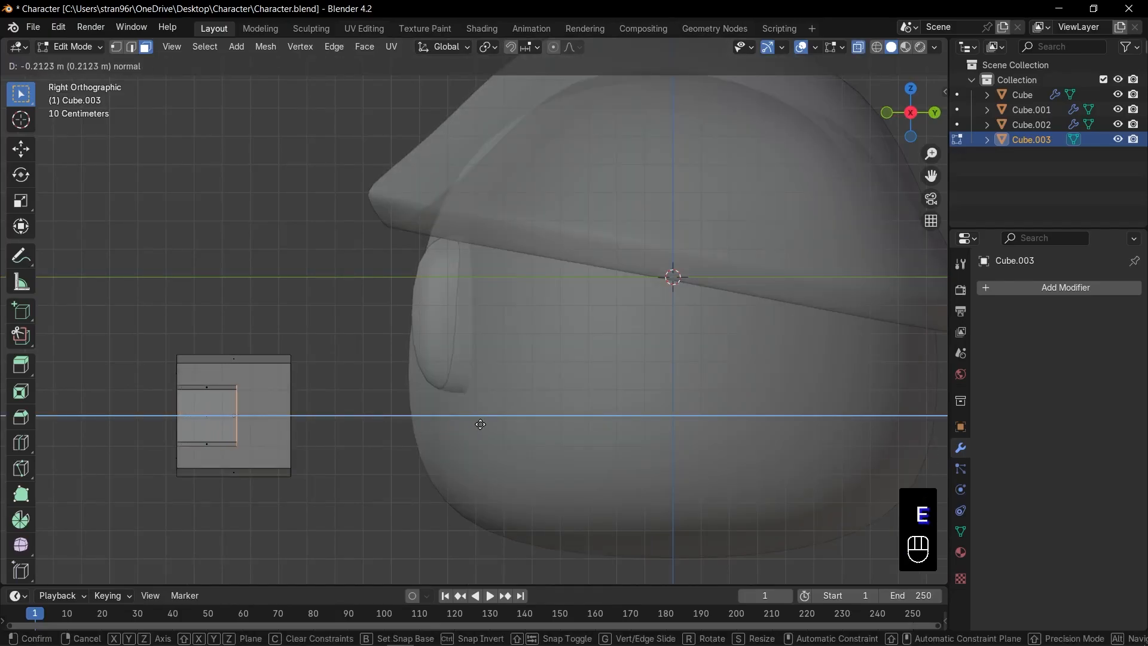
pyautogui.click(481, 426)
# Add a level 2 subdivision surface to the mouth block, shade it smooth and save the file
pyautogui.press('KP_1')
pyautogui.press('Tab')
pyautogui.hotkey('alt', 'z')
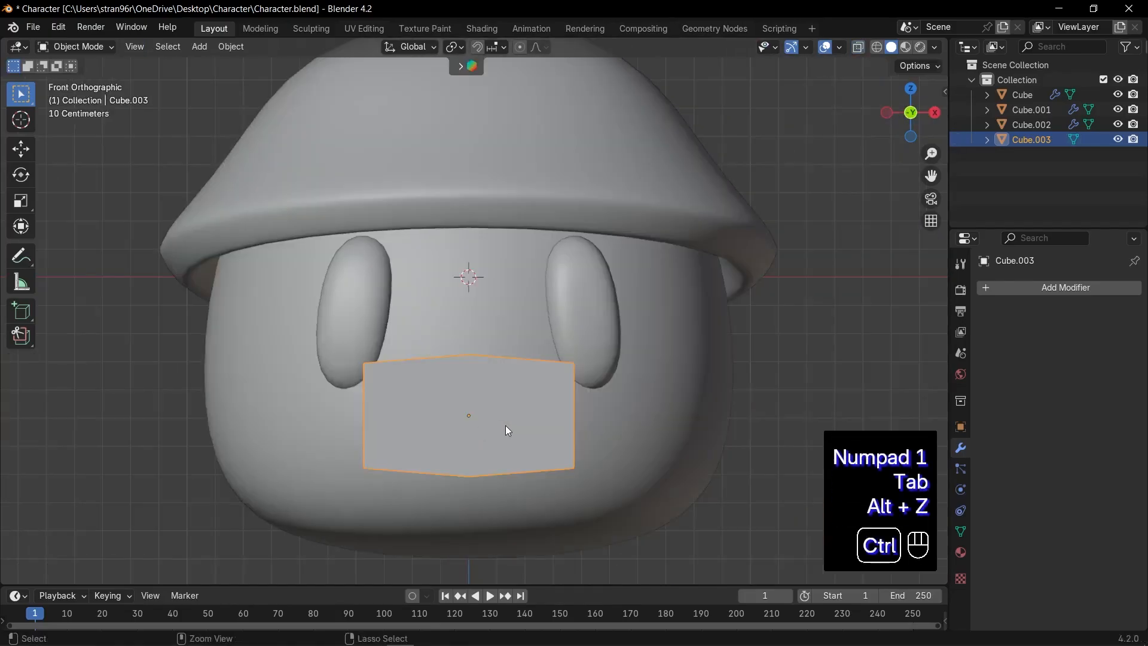
pyautogui.hotkey('ctrl', '2')
pyautogui.rightClick(501, 396)
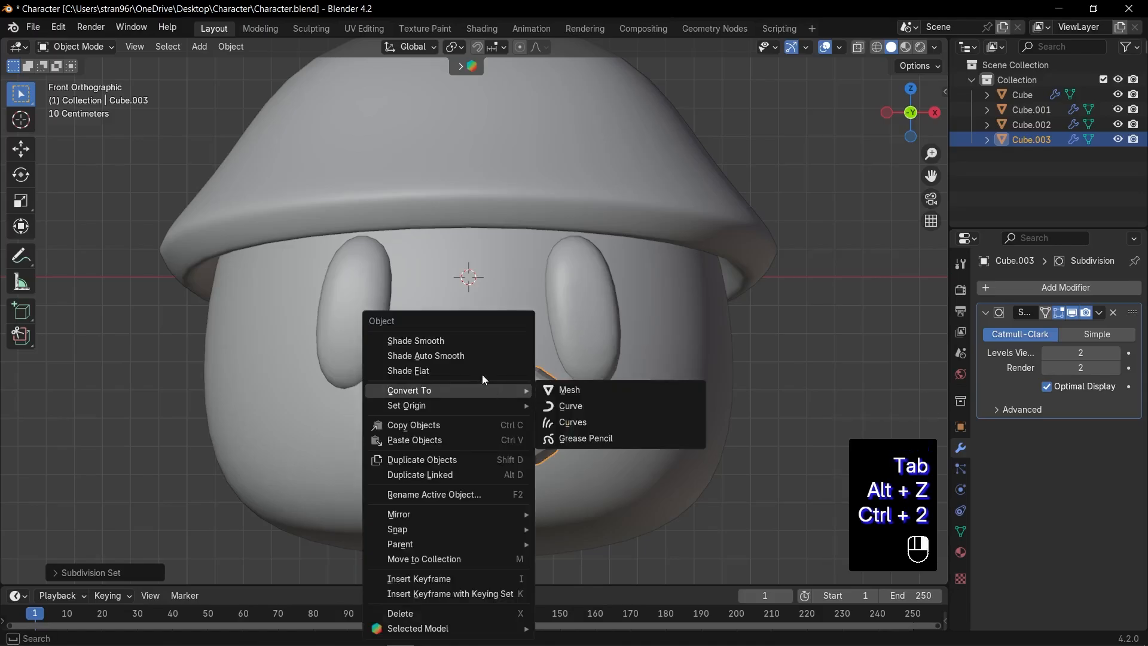
pyautogui.click(443, 339)
pyautogui.hotkey('ctrl', 's')
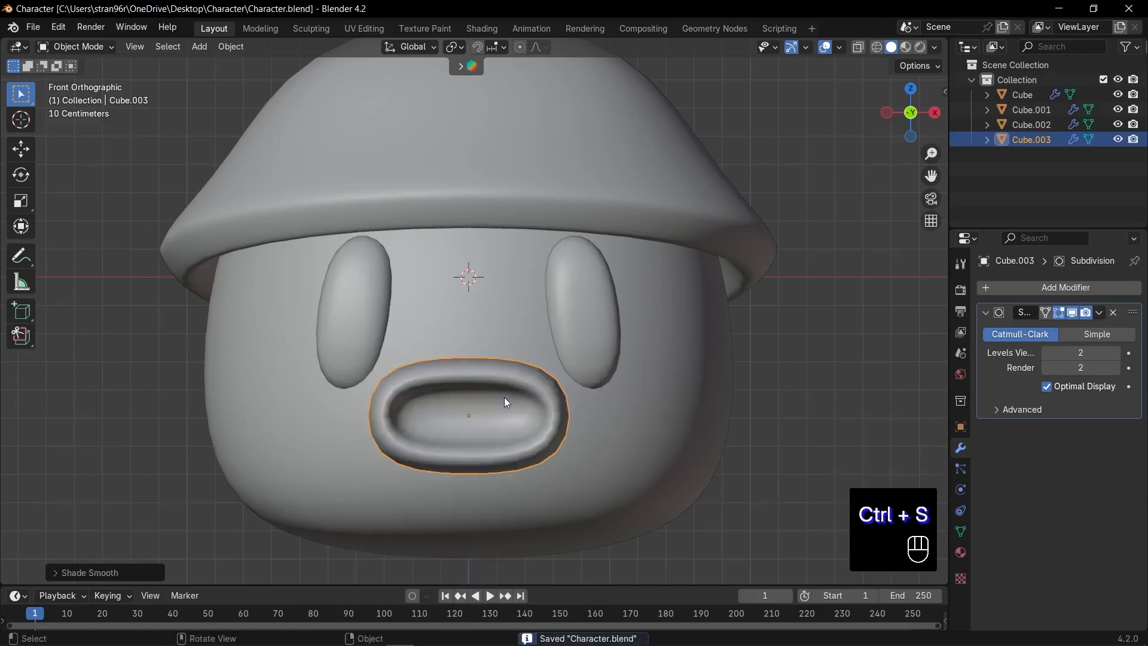
# Move the mouth about 0.6 m along Y so it sits against the face, and save the file
pyautogui.press('KP_3')
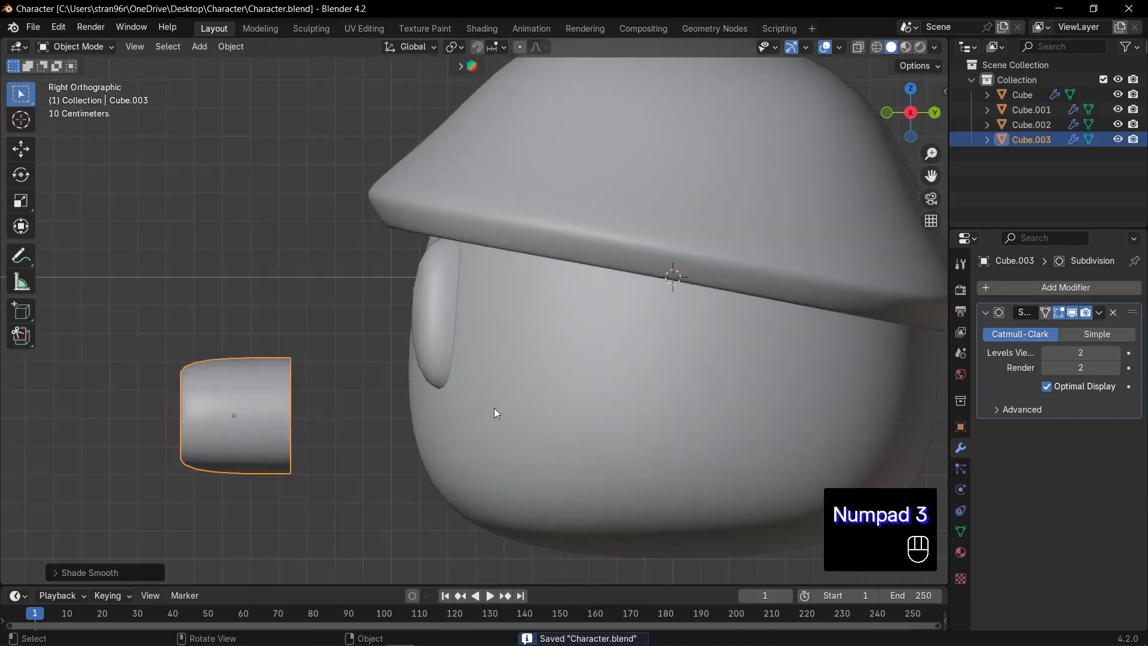
pyautogui.press('g')
pyautogui.press('y')
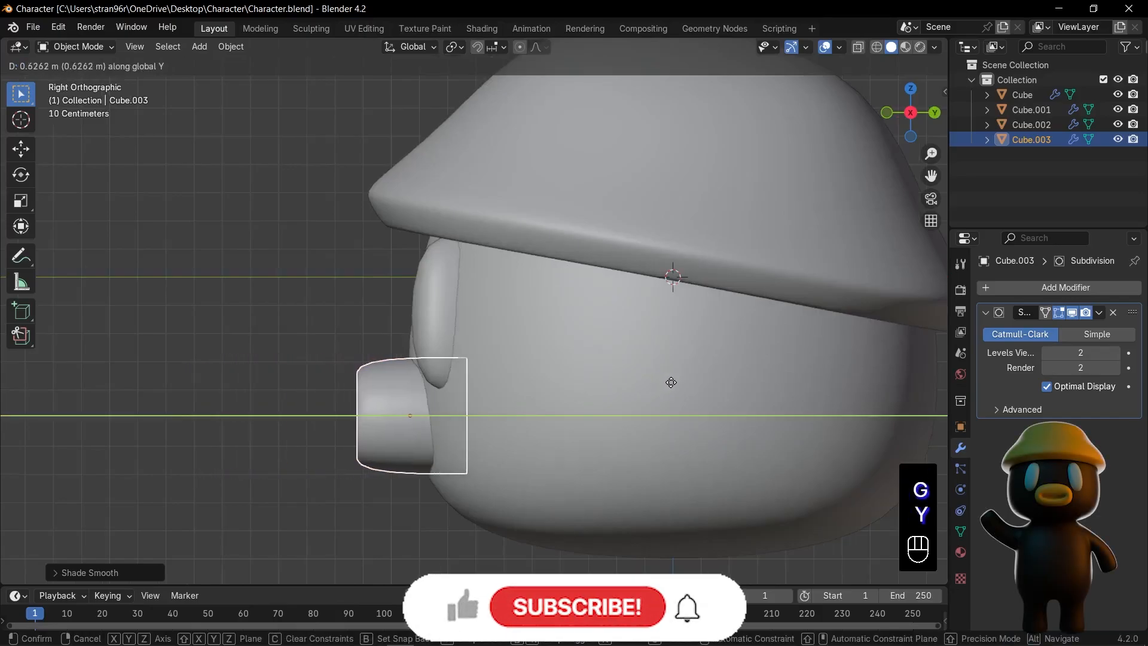
pyautogui.click(667, 386)
pyautogui.press('KP_1')
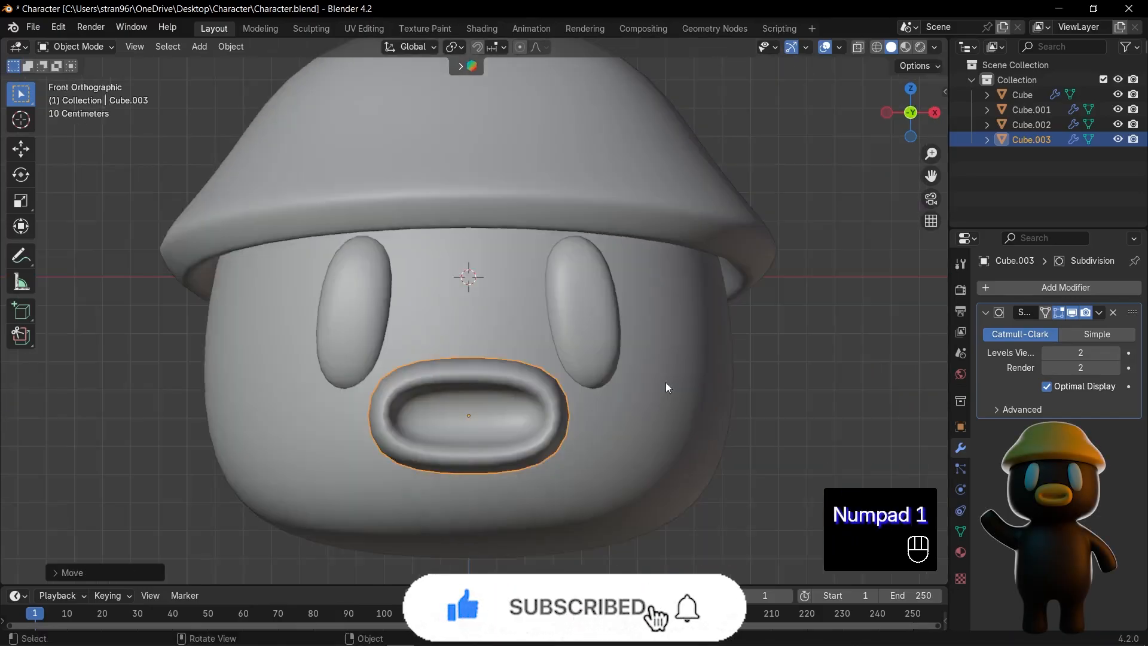
pyautogui.click(823, 375)
pyautogui.scroll(-5, 752, 375)
pyautogui.scroll(3, 651, 366)
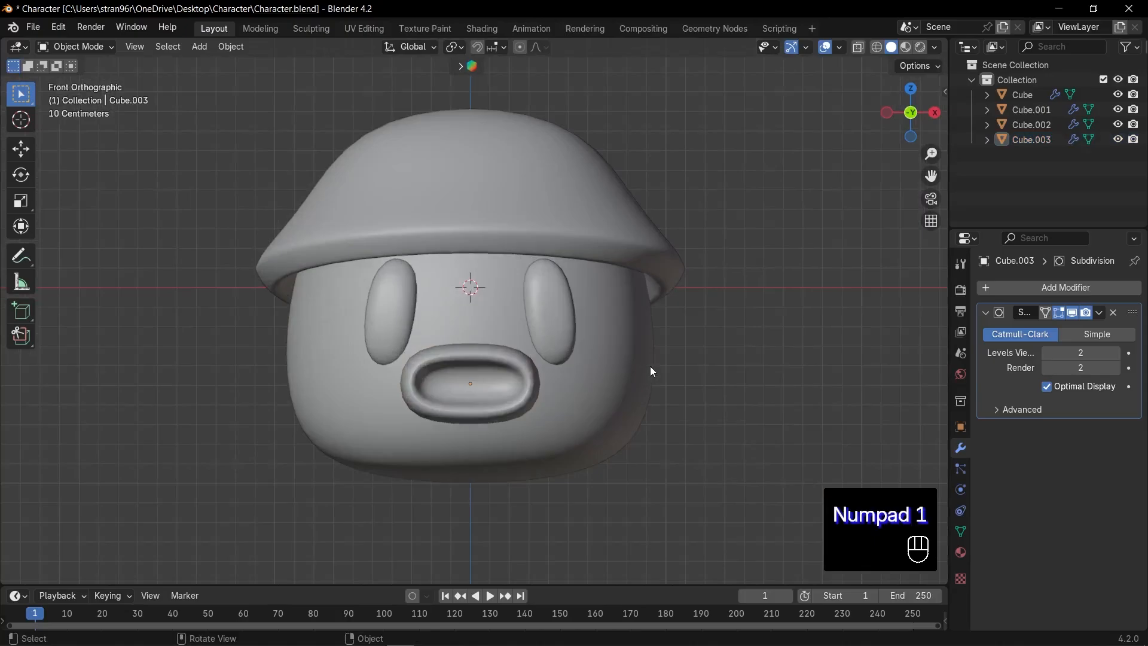
pyautogui.scroll(-5, 500, 385)
pyautogui.hotkey('ctrl', 's')
# Add a cube for the body and lower it about 2.27 m along Z beneath the head
pyautogui.hotkey('shift', 'a')
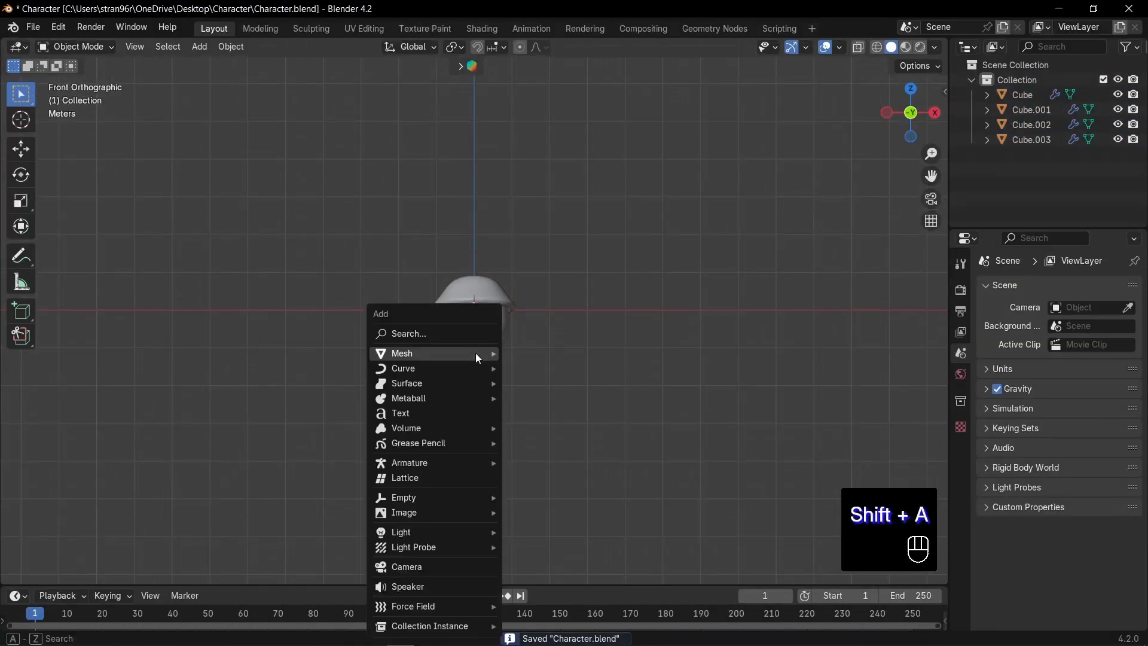
pyautogui.moveTo(478, 354)
pyautogui.click(539, 368)
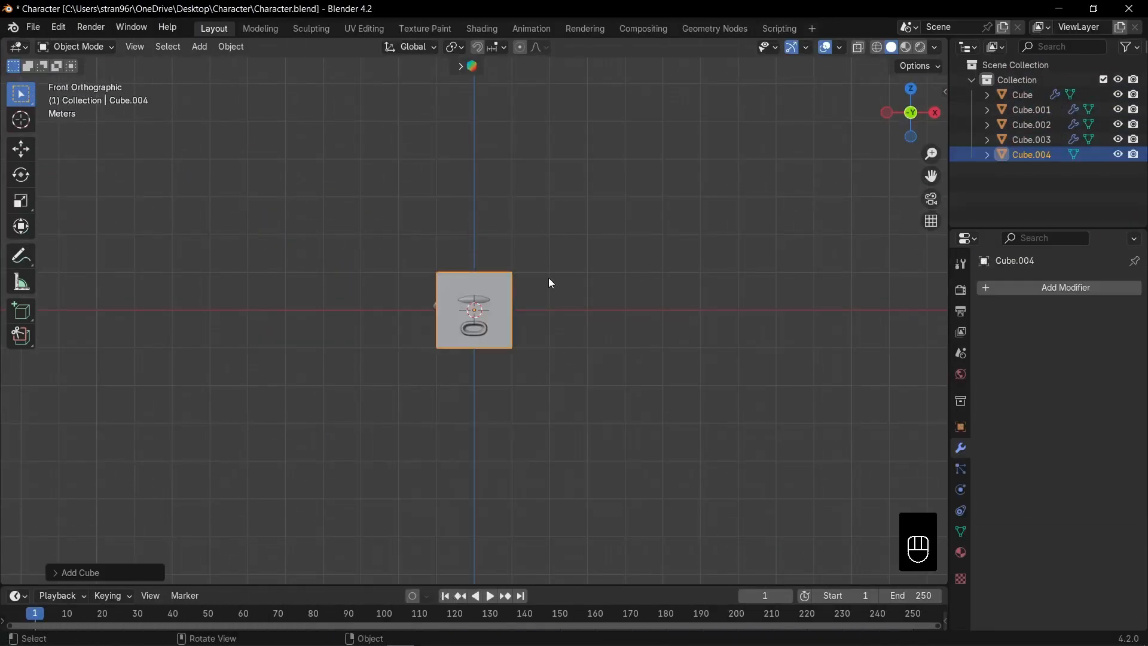
pyautogui.press('g')
pyautogui.press('z')
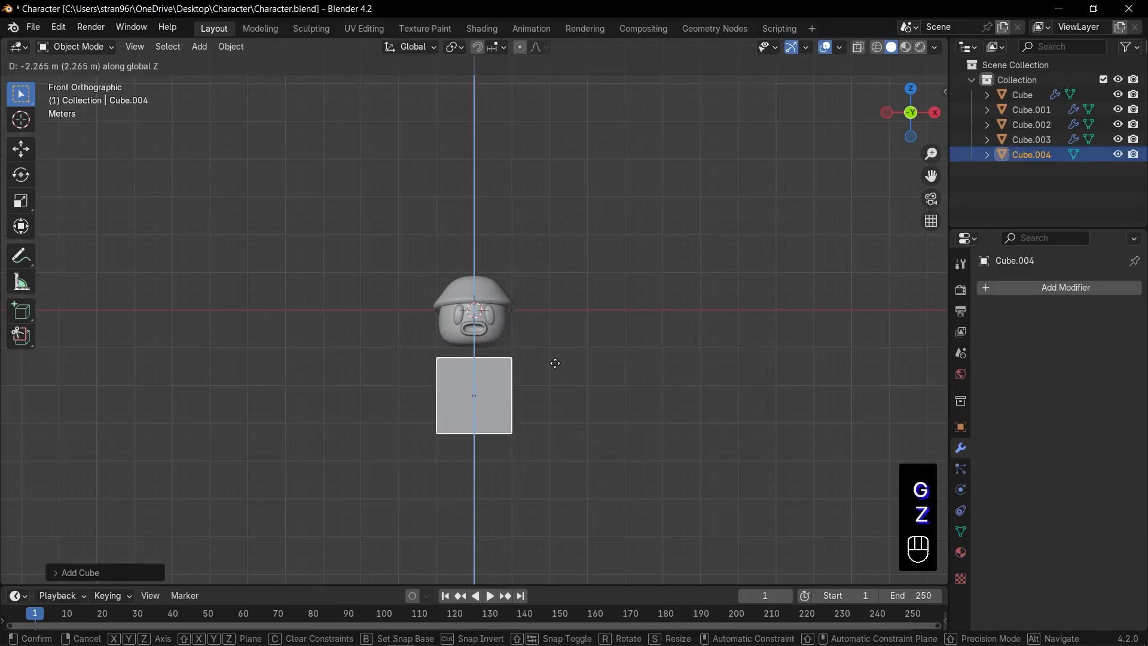
pyautogui.click(555, 364)
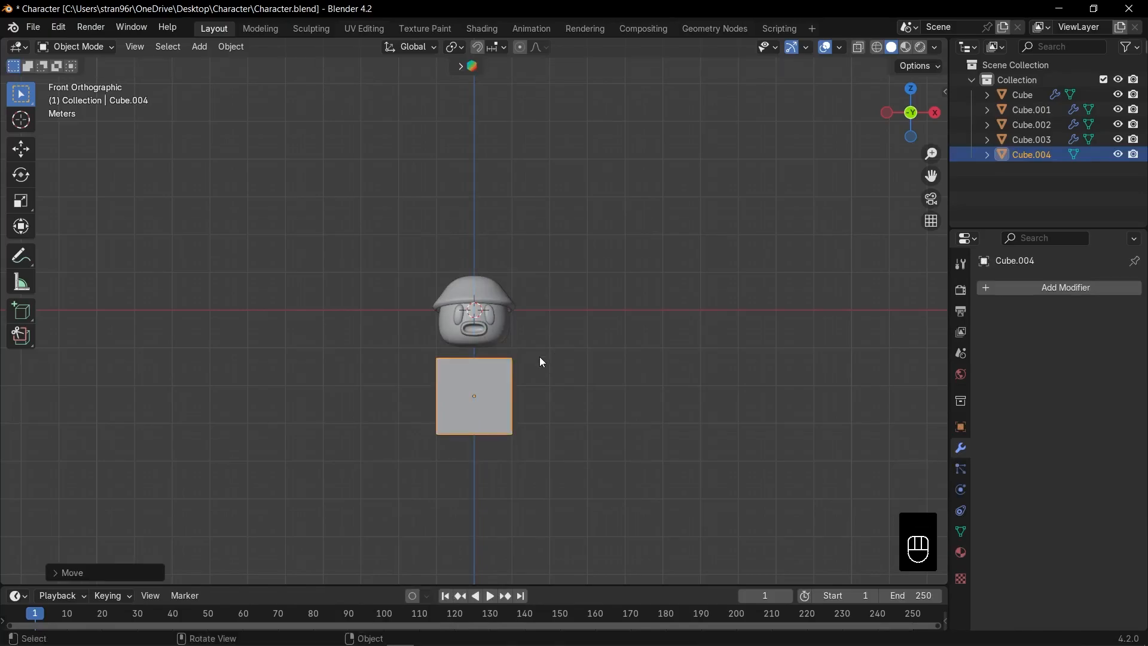
# Delete the top face of the body cube
pyautogui.moveTo(539, 356); pyautogui.dragTo(550, 382, button='middle')
pyautogui.press('Tab')
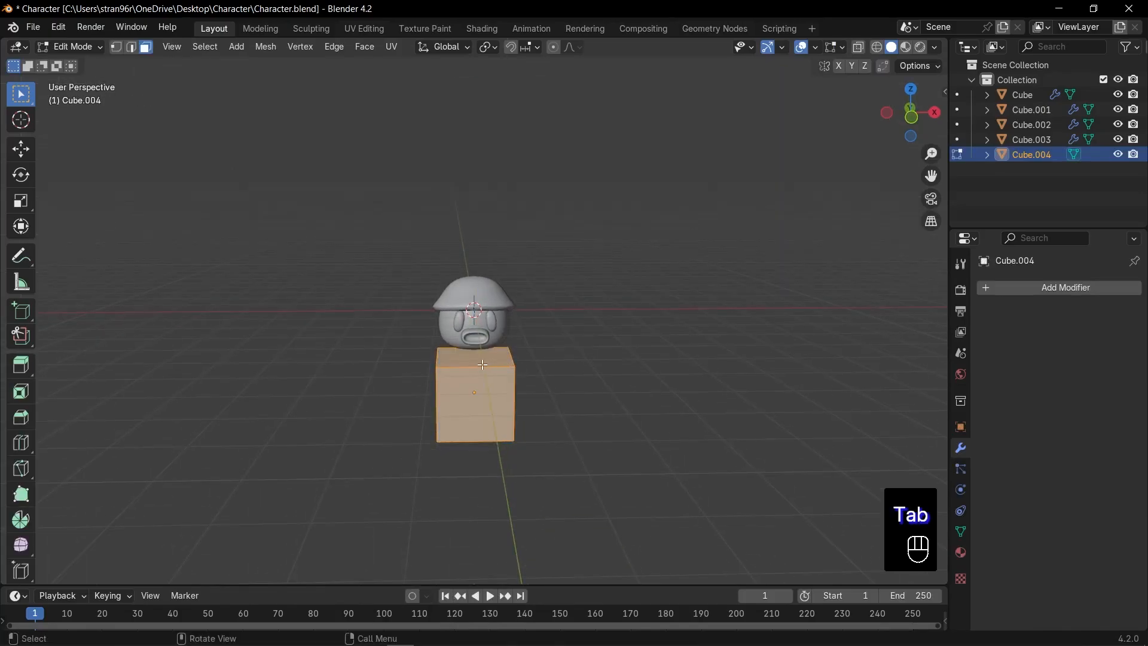
pyautogui.press('3')
pyautogui.click(483, 364)
pyautogui.press('x')
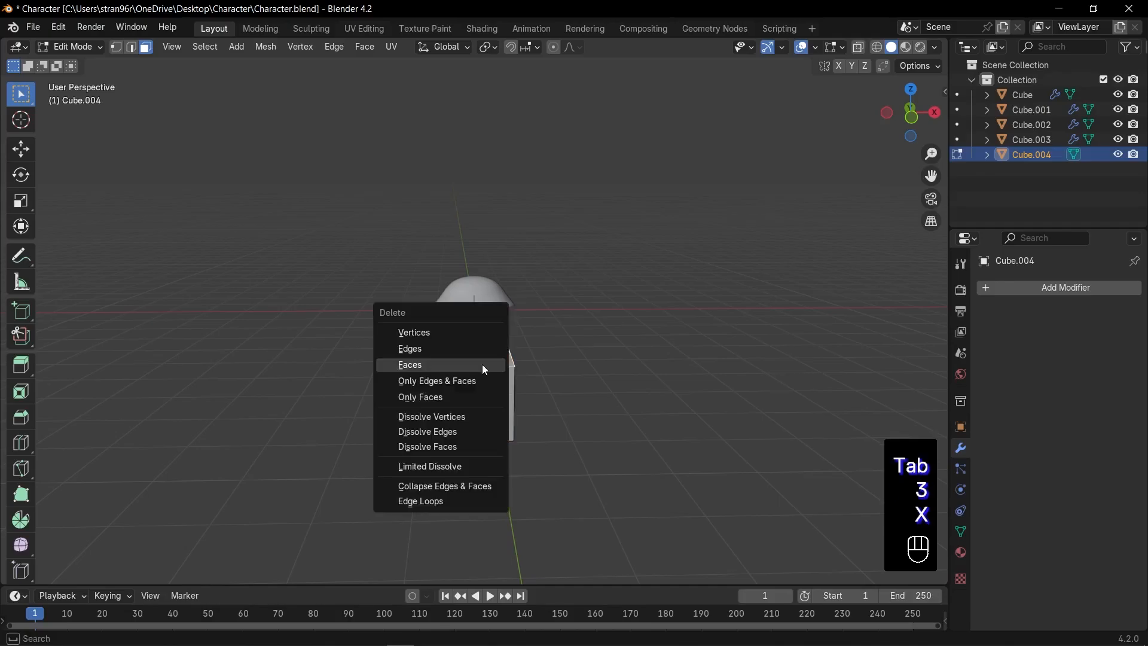
pyautogui.click(485, 367)
# Cut a horizontal edge loop below the middle of the body cube and scale it up to about 1.32
pyautogui.press('KP_1')
pyautogui.hotkey('ctrl', 'r')
pyautogui.click(526, 328)
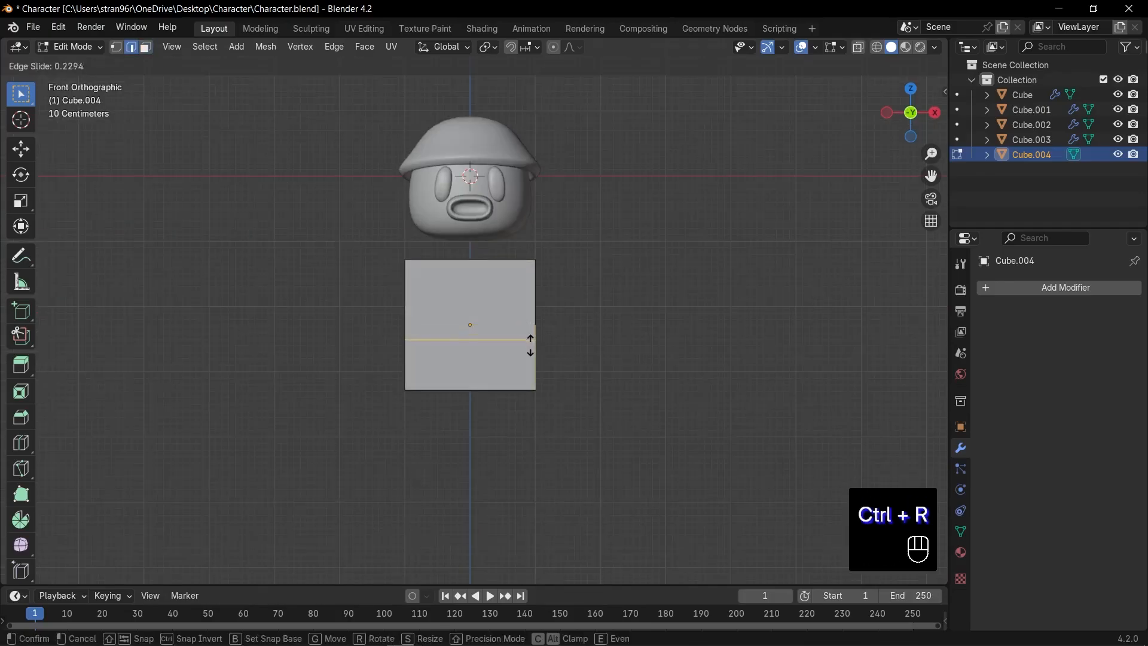
pyautogui.click(532, 353)
pyautogui.press('s')
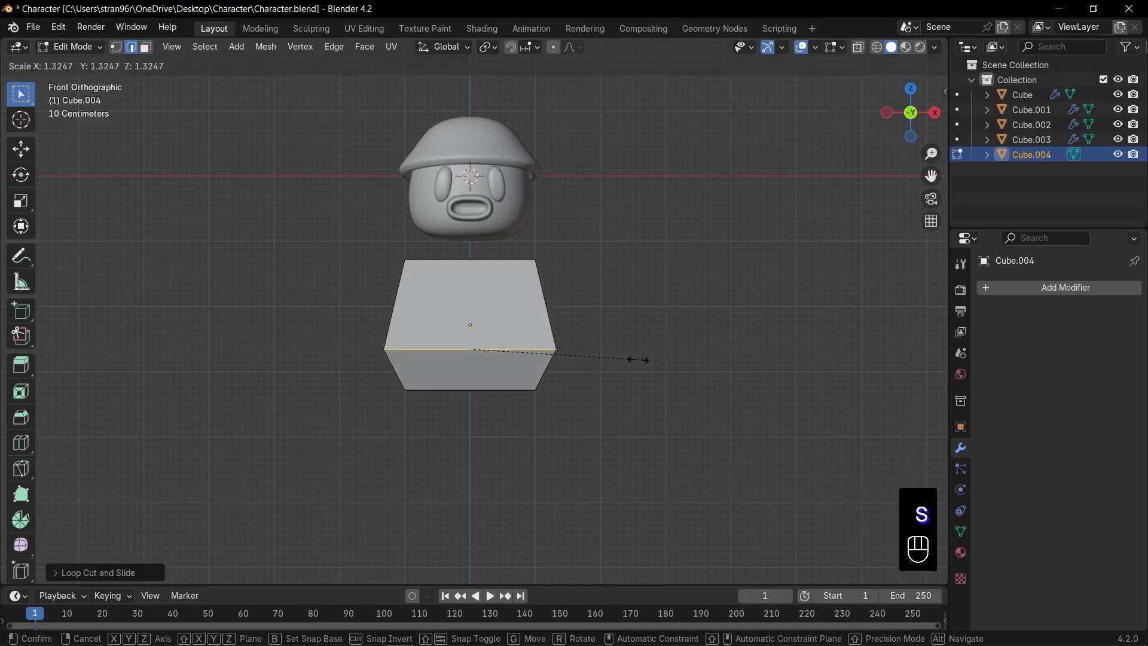
pyautogui.click(637, 359)
# Cut a second horizontal edge loop midway up the body's upper section and widen it slightly
pyautogui.hotkey('ctrl', 'r')
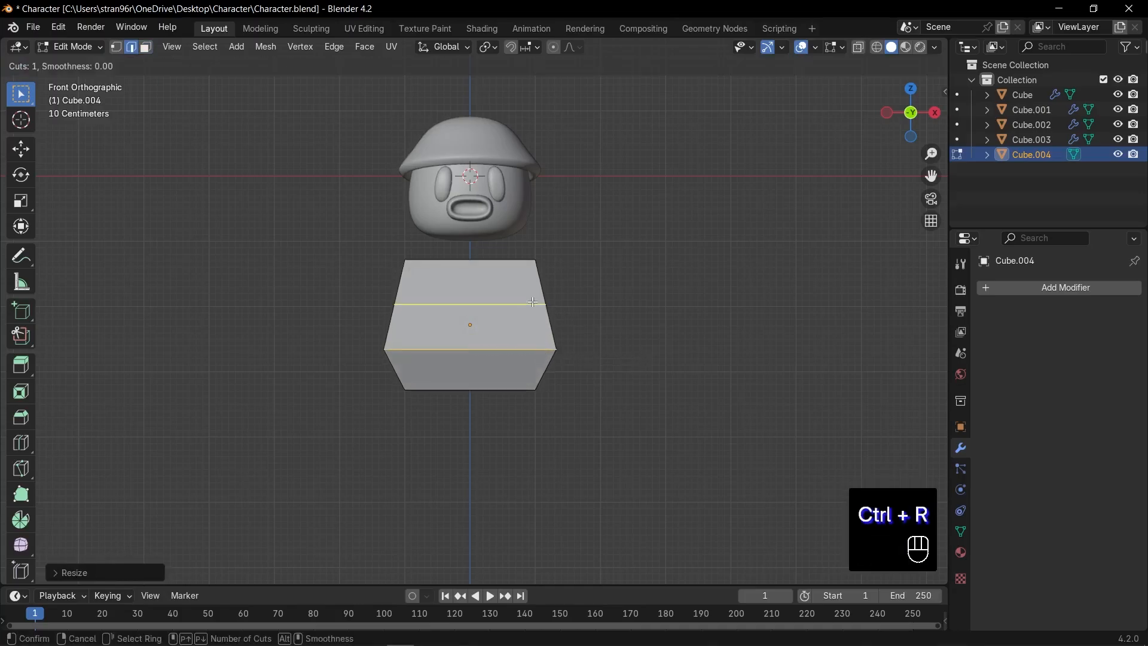
pyautogui.click(532, 301)
pyautogui.click(535, 299)
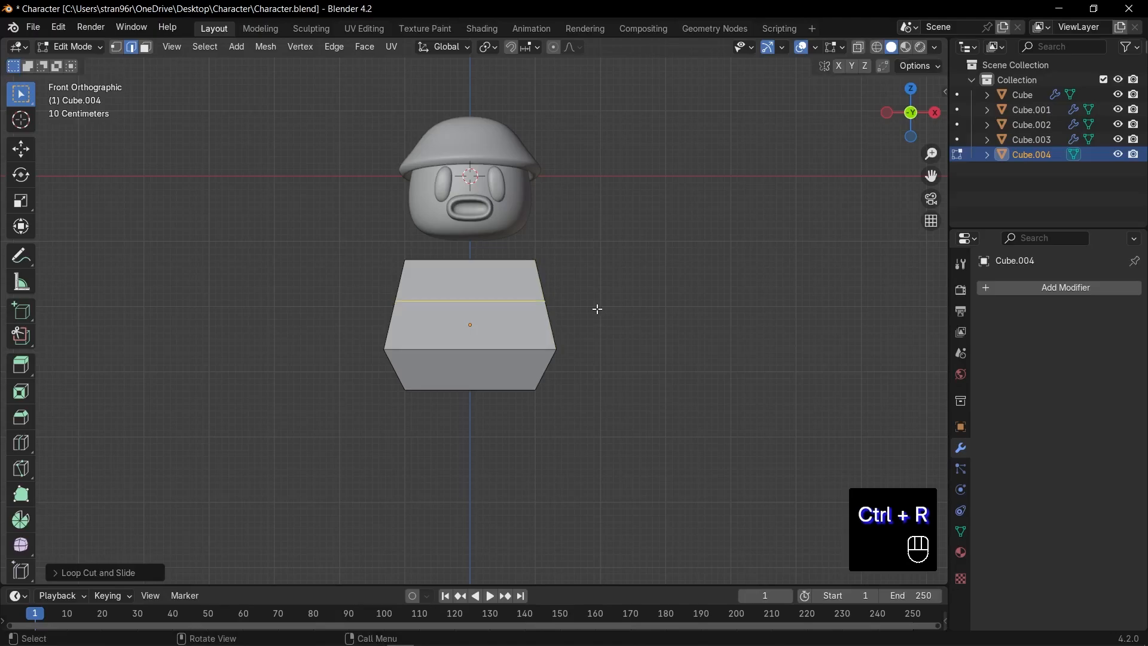
pyautogui.press('s')
pyautogui.click(604, 308)
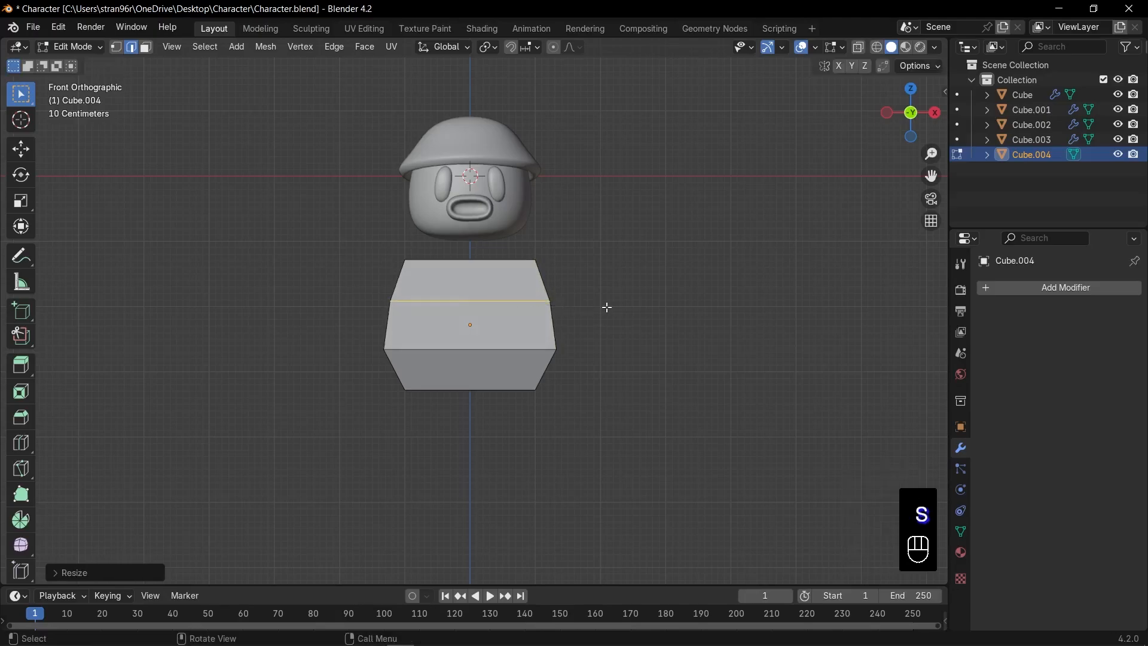
# Cut a centred vertical edge loop through the body's two side faces and scale it to about 1.25 along X
pyautogui.moveTo(607, 307); pyautogui.dragTo(546, 327, button='middle')
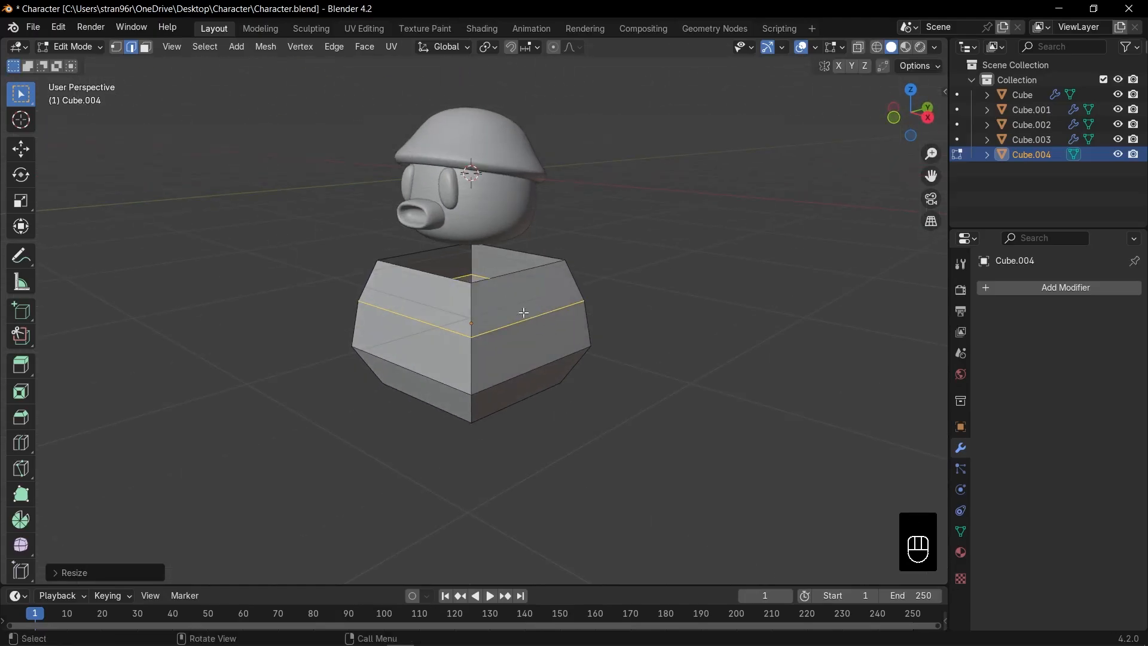
pyautogui.hotkey('ctrl', 'r')
pyautogui.click(527, 317)
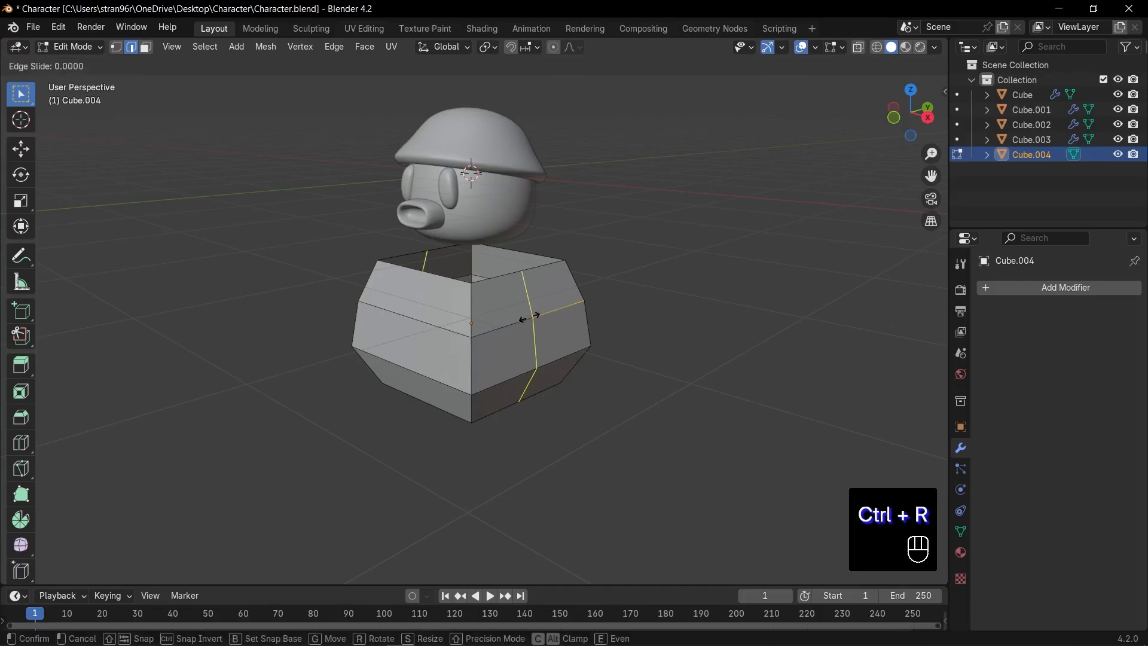
pyautogui.click(530, 320)
pyautogui.press('s')
pyautogui.press('y')
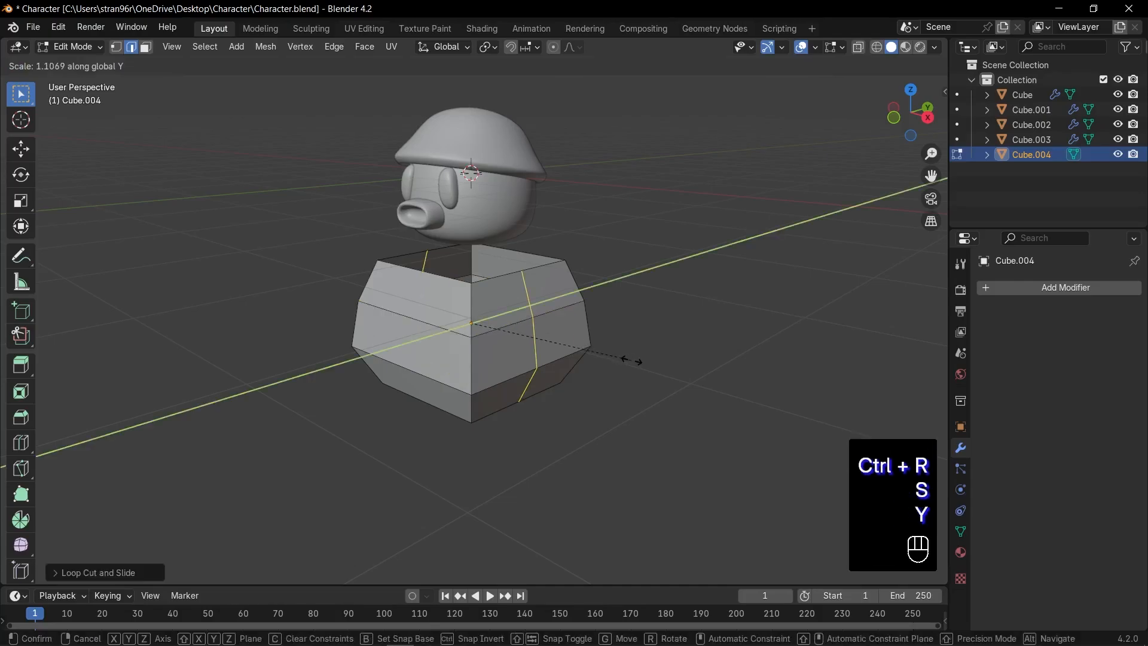
pyautogui.press('x')
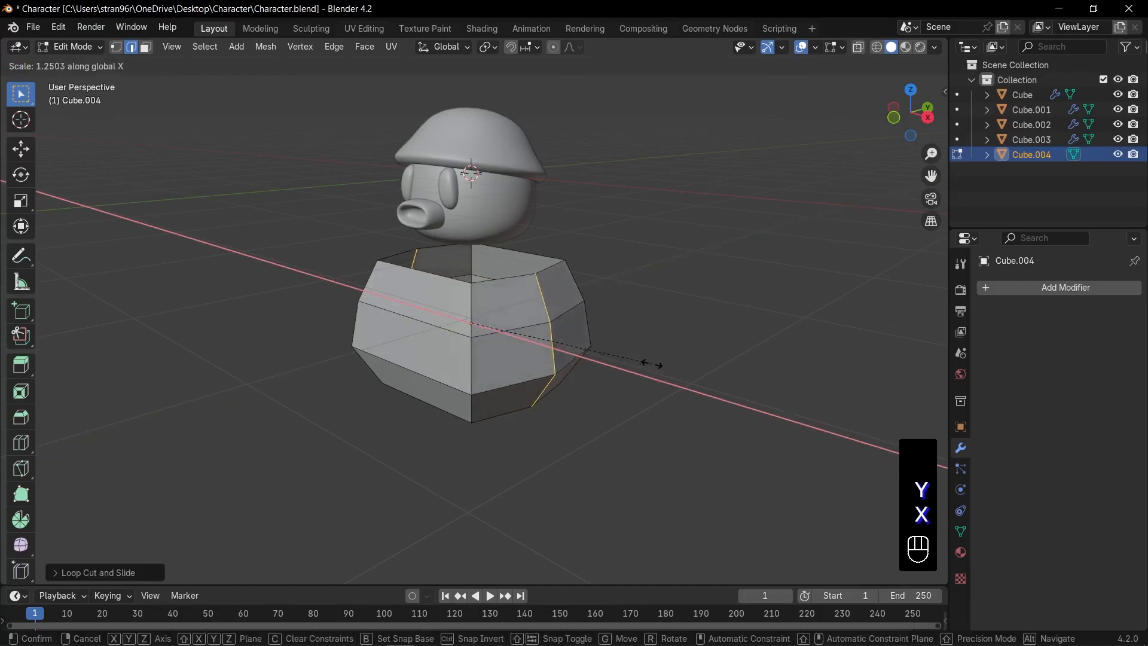
pyautogui.click(554, 351)
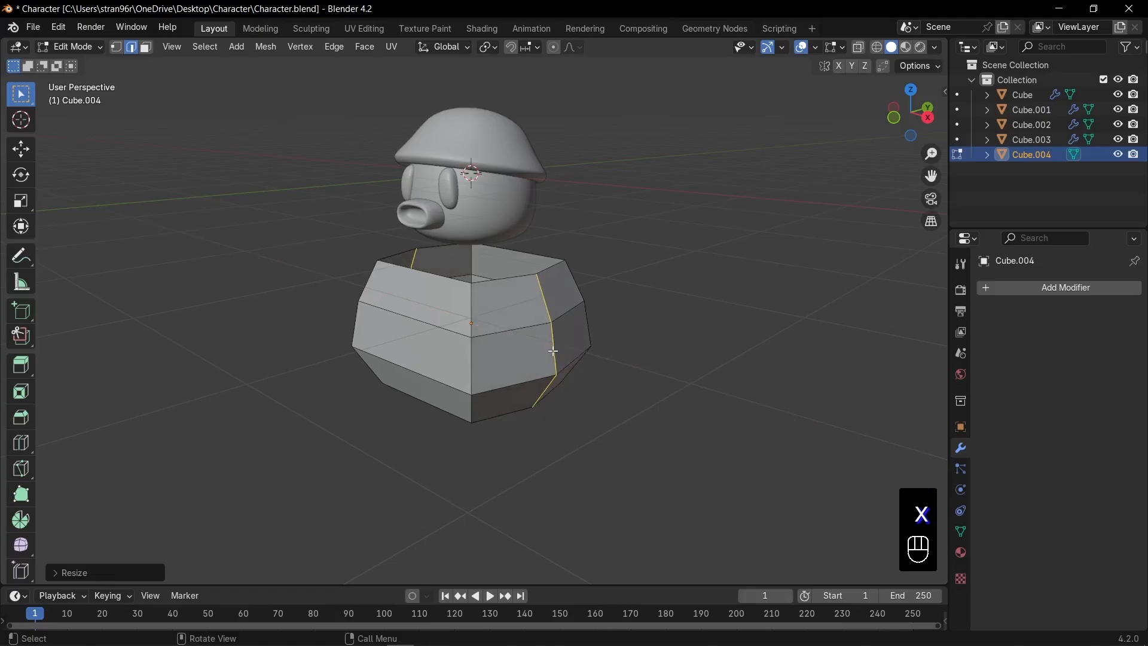
# Cut a centred vertical edge loop through the body's front and back and scale it to about 1.27 along Y
pyautogui.hotkey('ctrl', 'r')
pyautogui.click(429, 327)
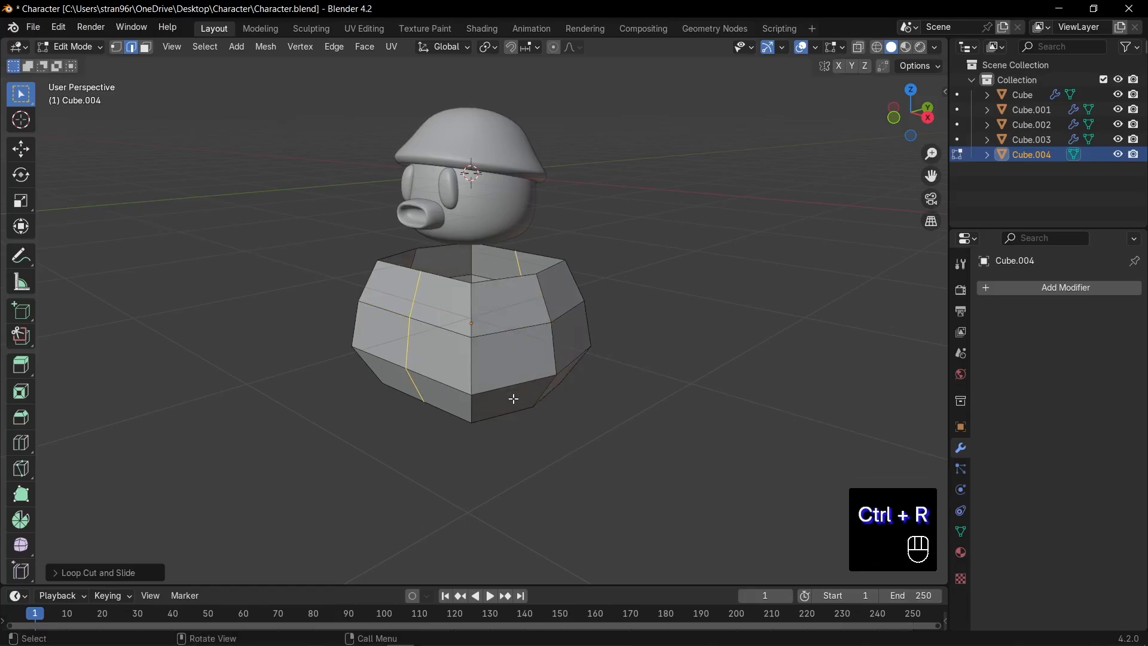
pyautogui.press('s')
pyautogui.press('y')
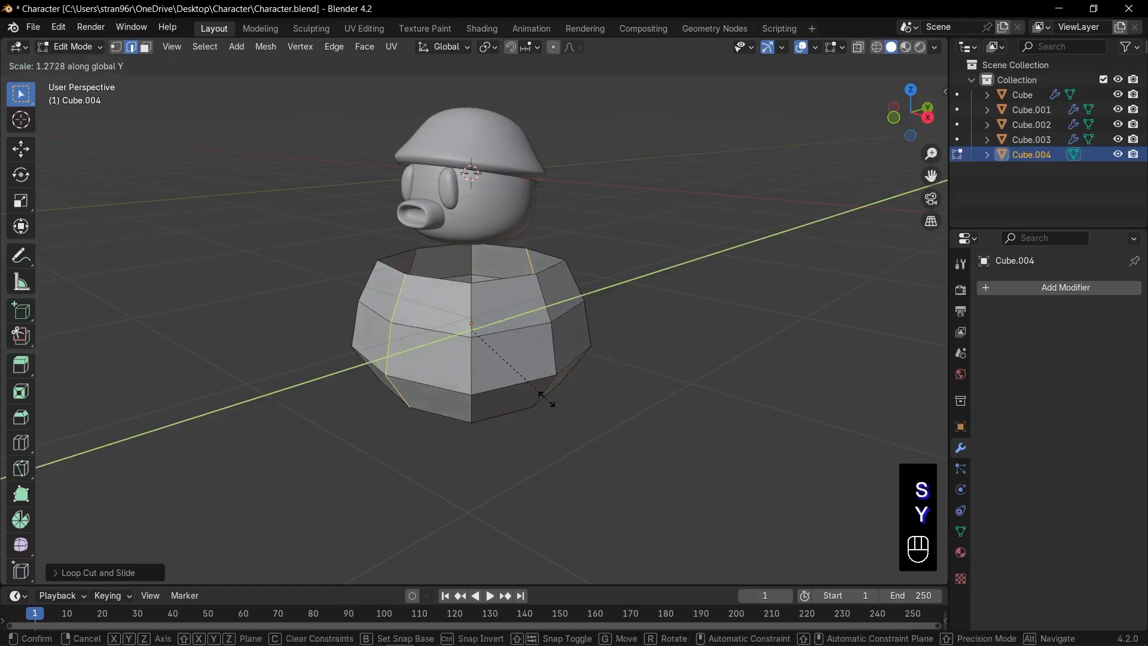
pyautogui.click(546, 400)
# Select all vertices around the body's top opening and scale them inward twice, the second time to about 0.9
pyautogui.press('KP_1')
pyautogui.hotkey('alt', 'z')
pyautogui.moveTo(310, 223); pyautogui.dragTo(671, 278)
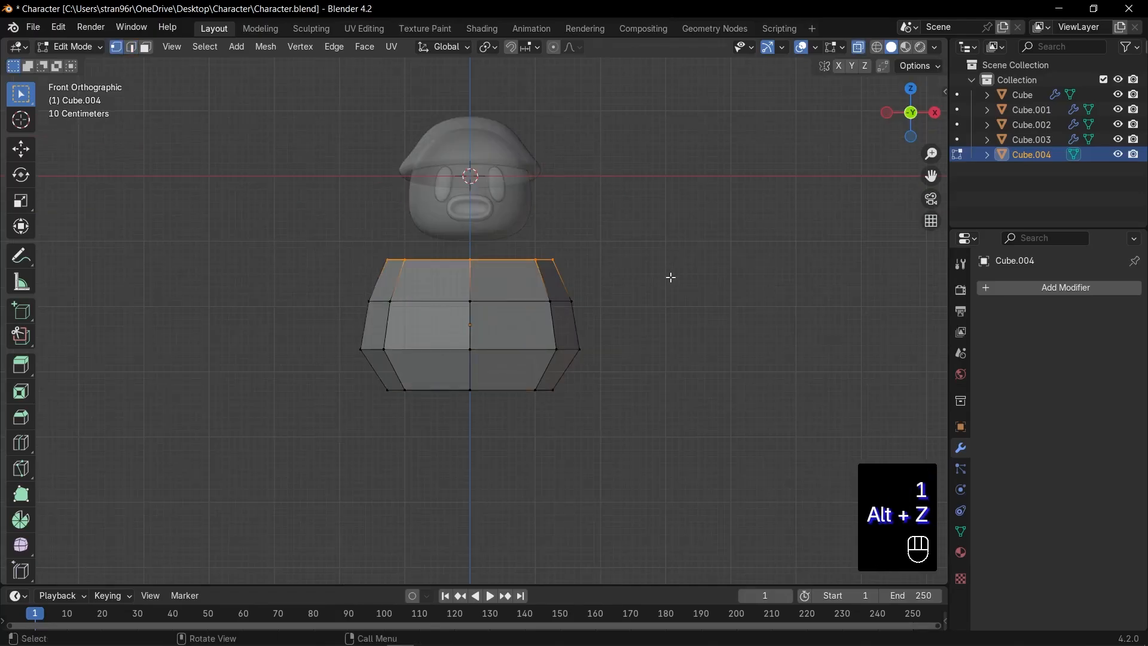
pyautogui.press('s')
pyautogui.click(626, 272)
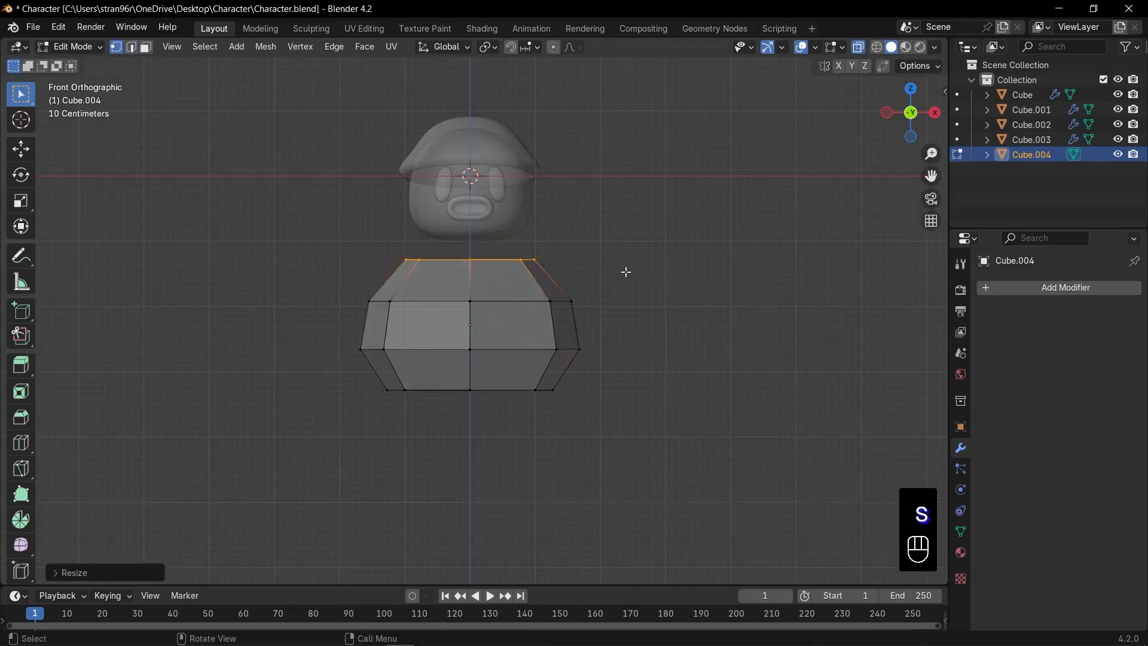
pyautogui.press('s')
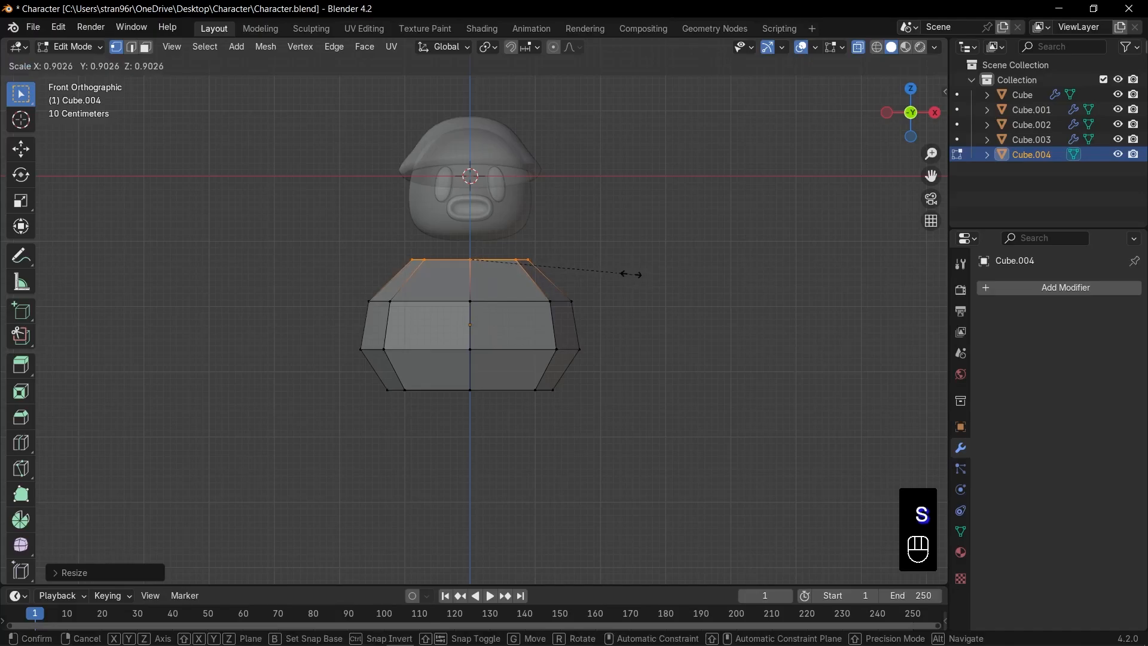
pyautogui.click(630, 274)
pyautogui.moveTo(630, 274); pyautogui.dragTo(598, 335, button='middle')
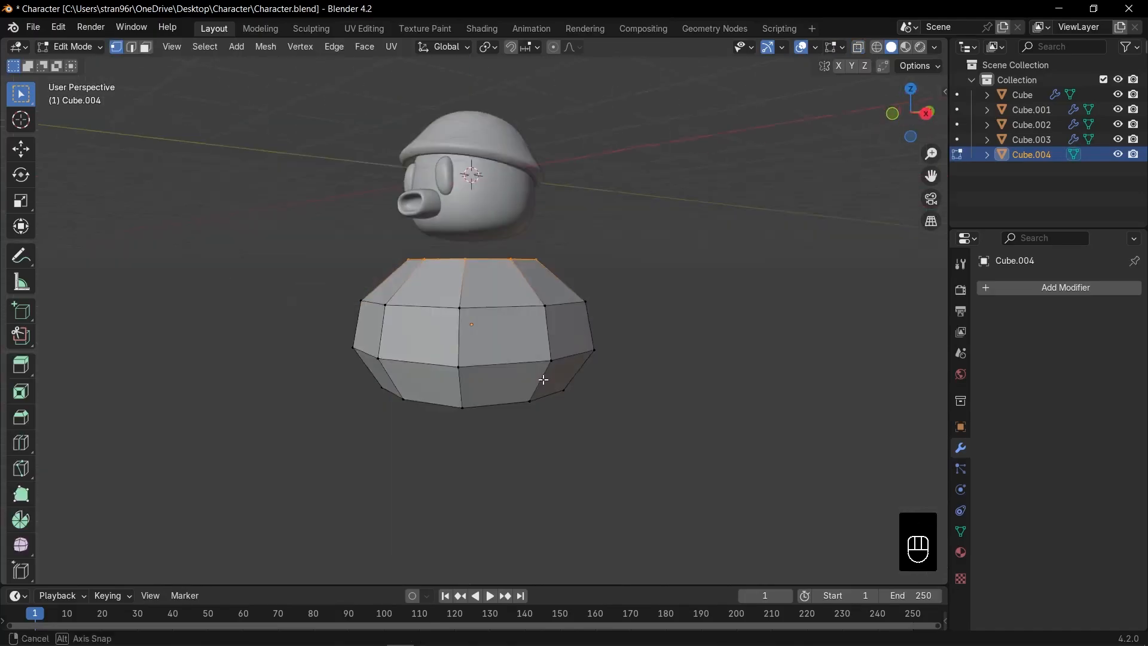
# Add a level 2 subdivision surface to the body and shade it smooth
pyautogui.press('KP_1')
pyautogui.press('Tab')
pyautogui.hotkey('ctrl', '2')
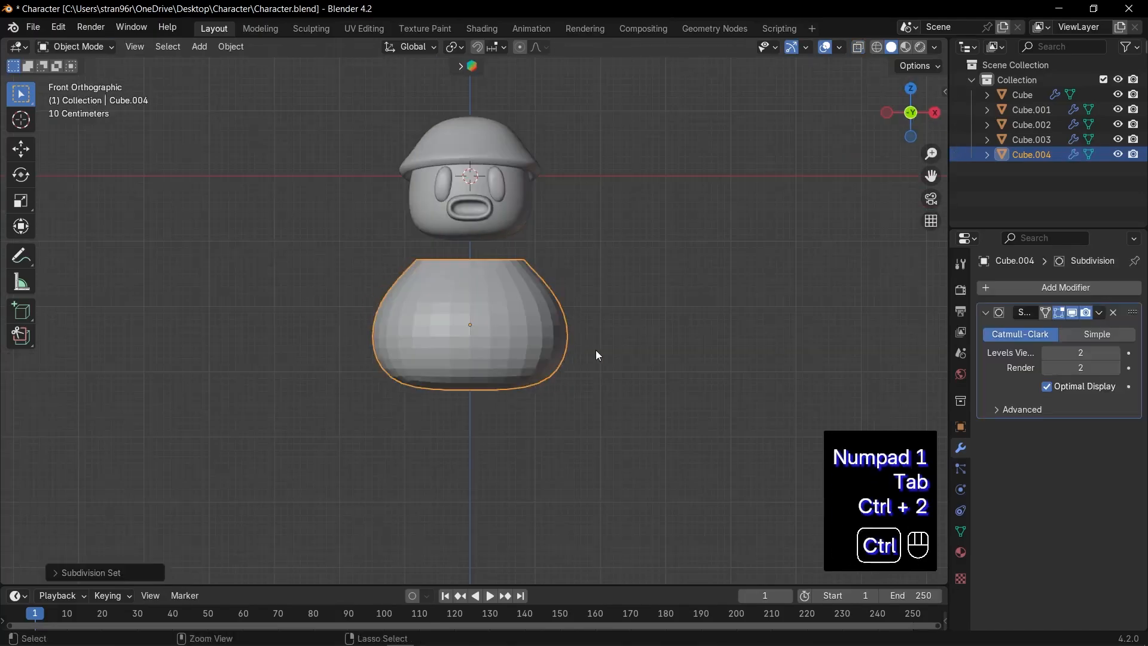
pyautogui.rightClick(519, 324)
pyautogui.click(519, 323)
# Scale the body to about 0.61 on X and Y only, keeping its height, and save the file
pyautogui.press('s')
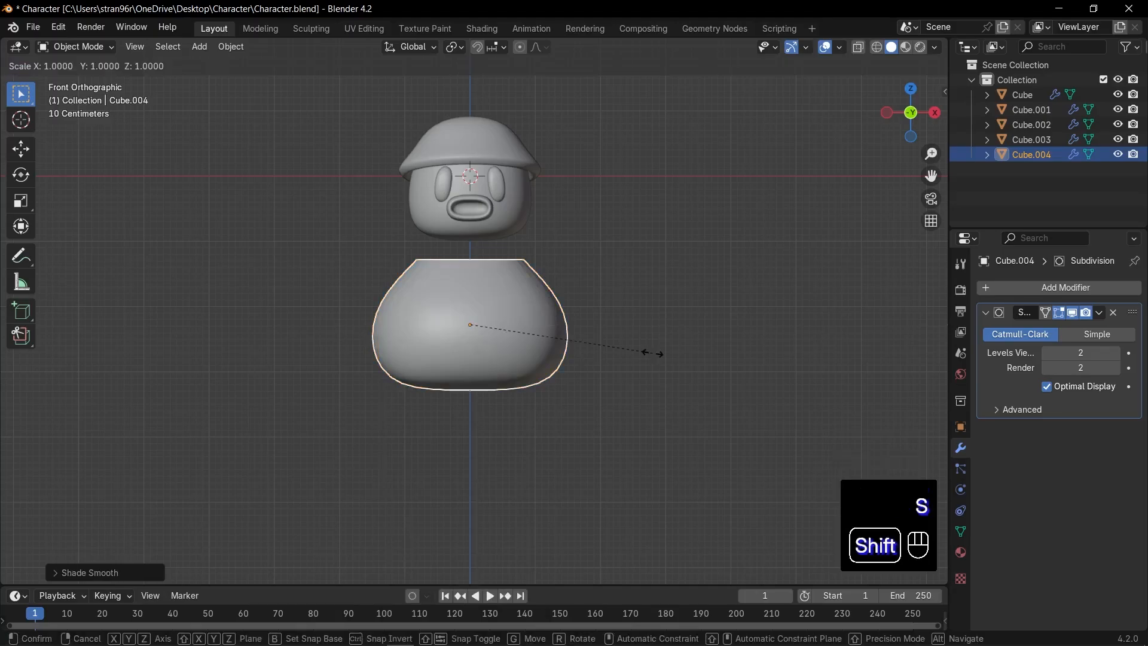
pyautogui.hotkey('shift', 'z')
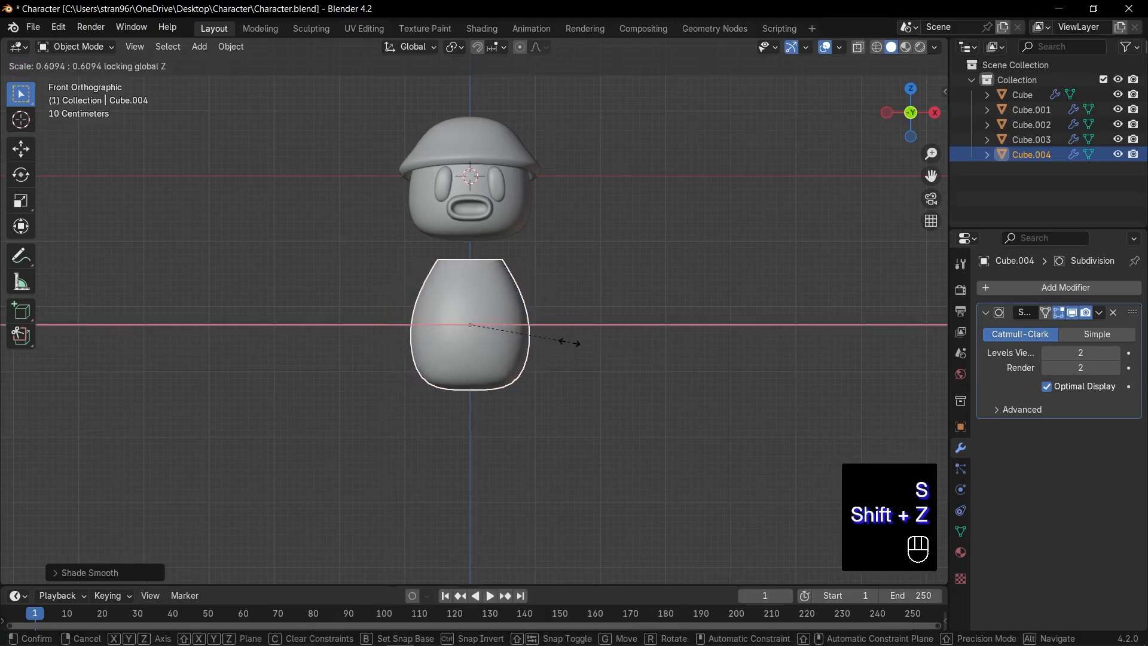
pyautogui.click(570, 342)
pyautogui.hotkey('ctrl', 's')
# Raise the body about 0.39 m along Z so its top meets the head, and deselect it
pyautogui.press('g')
pyautogui.press('z')
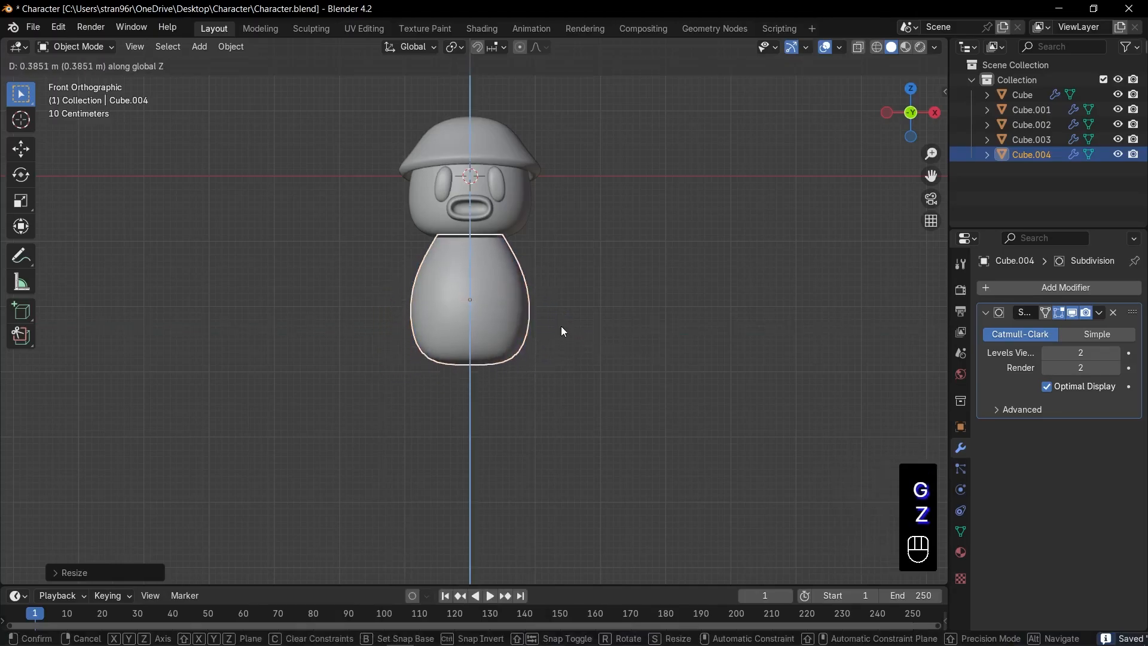
pyautogui.click(562, 331)
pyautogui.scroll(3, 563, 331)
pyautogui.keyDown('shift'); pyautogui.moveTo(577, 326); pyautogui.dragTo(553, 387, button='middle'); pyautogui.keyUp('shift')
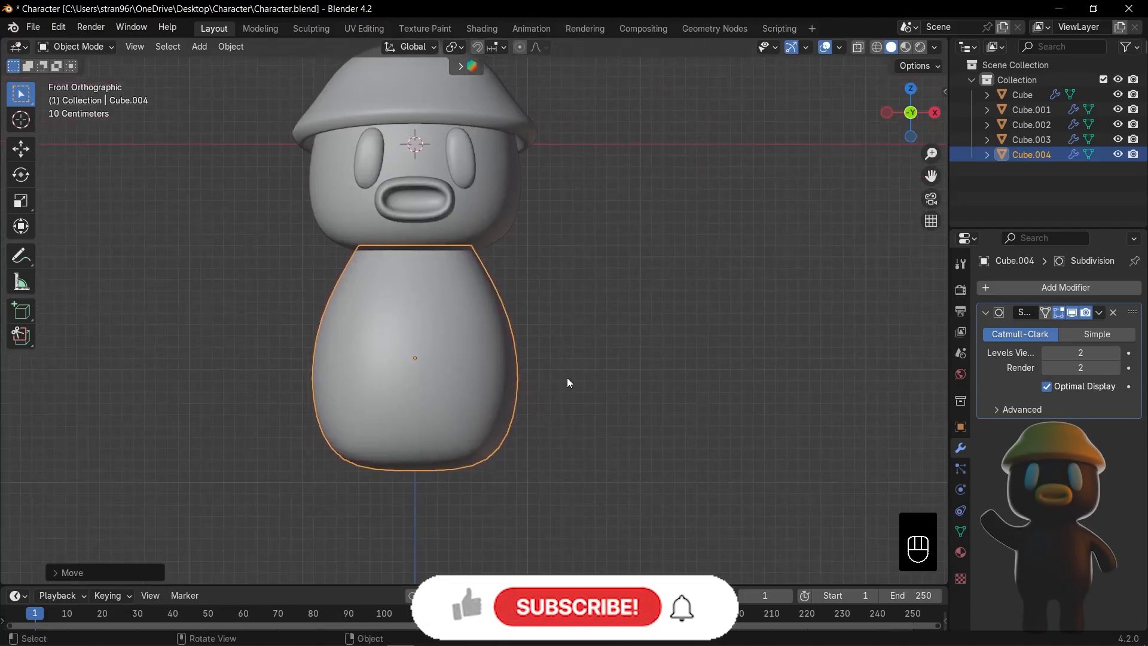
pyautogui.click(568, 379)
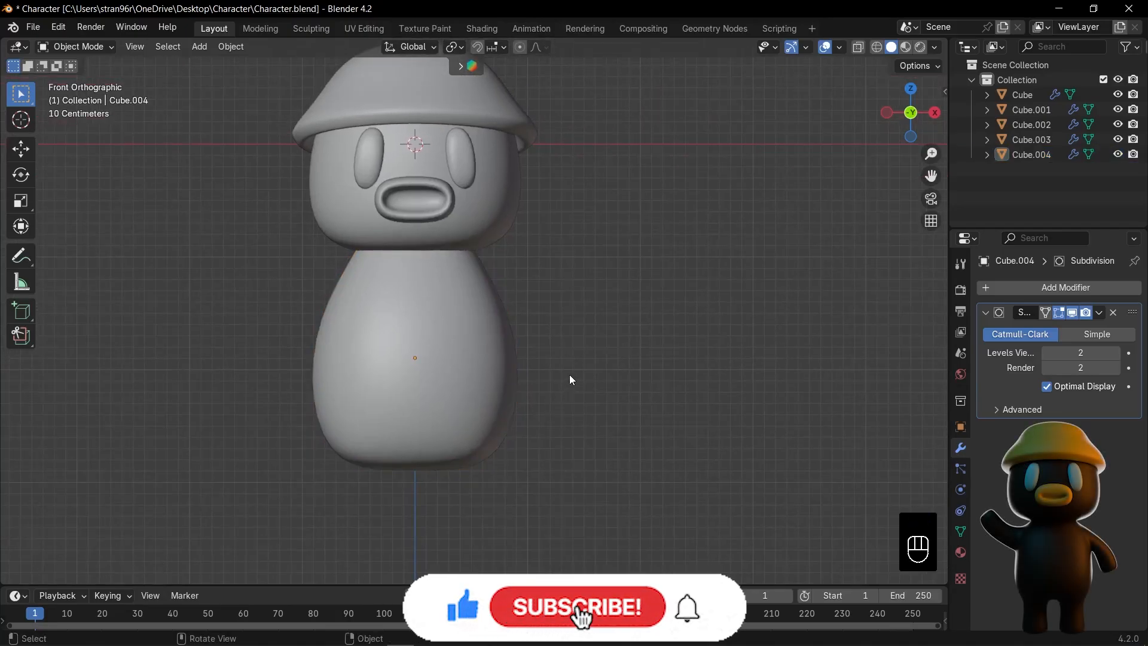
# AutoMirror the body across the X axis and move its Mirror modifier above the Subdivision modifier
pyautogui.press('n')
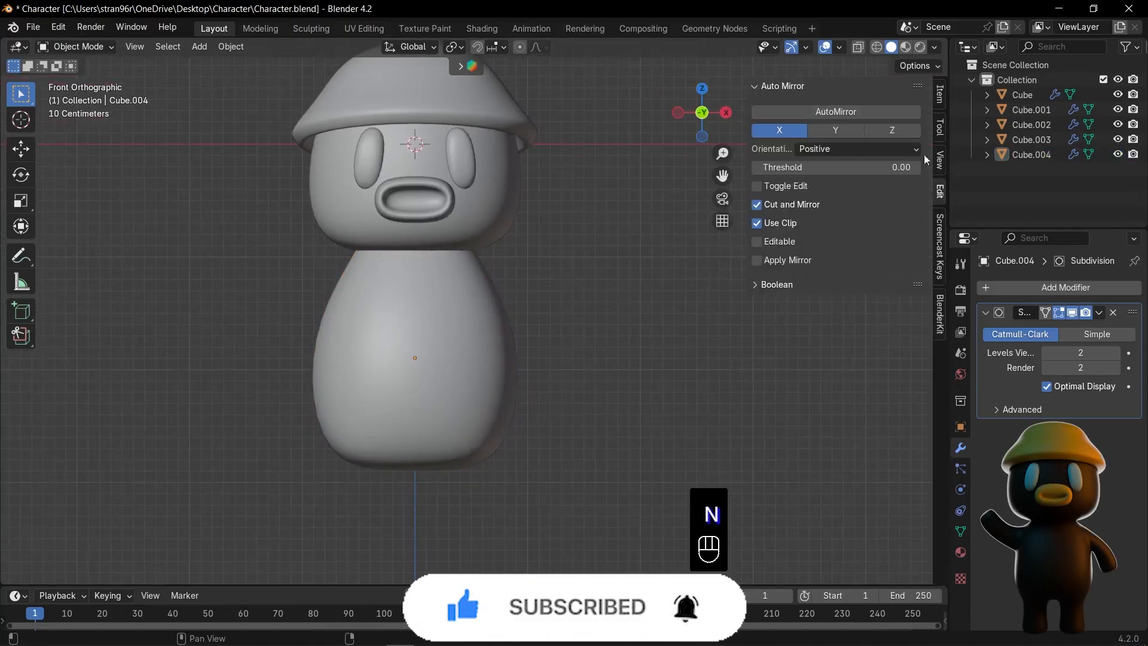
pyautogui.click(818, 112)
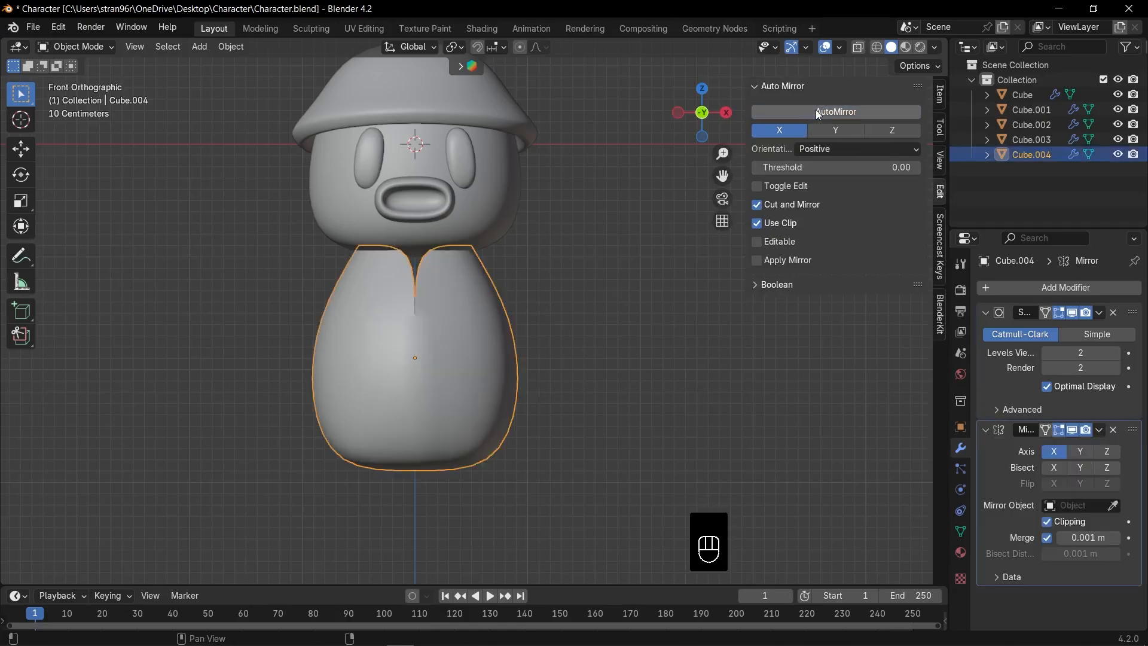
pyautogui.press('n')
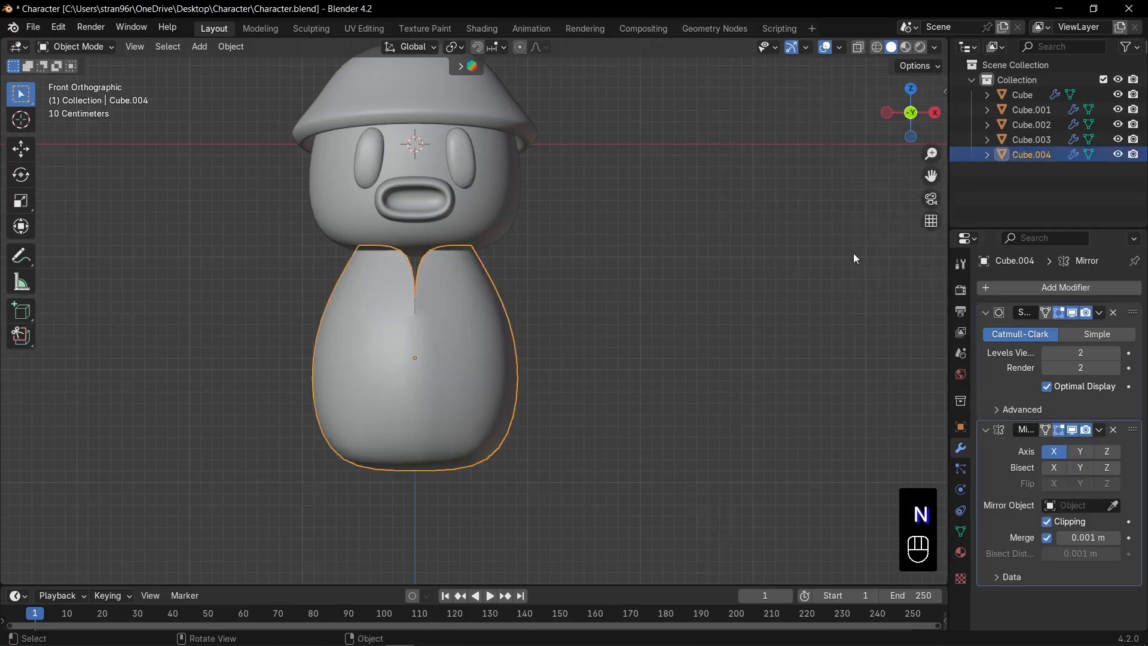
pyautogui.click(987, 312)
pyautogui.click(984, 331)
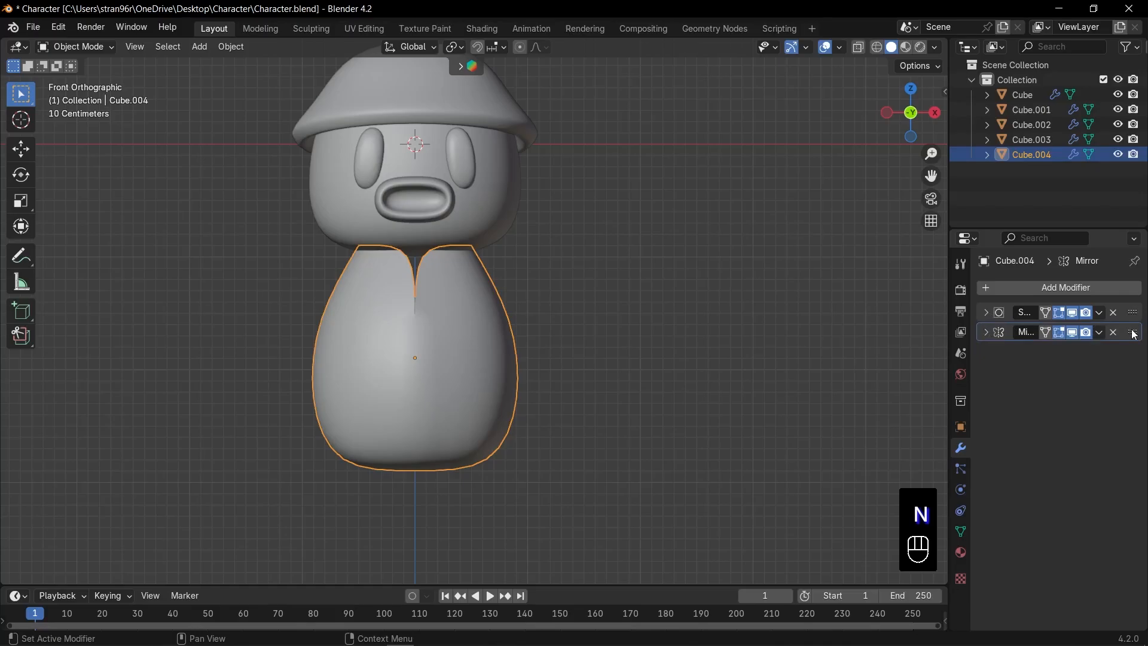
pyautogui.moveTo(1134, 331); pyautogui.dragTo(1134, 313)
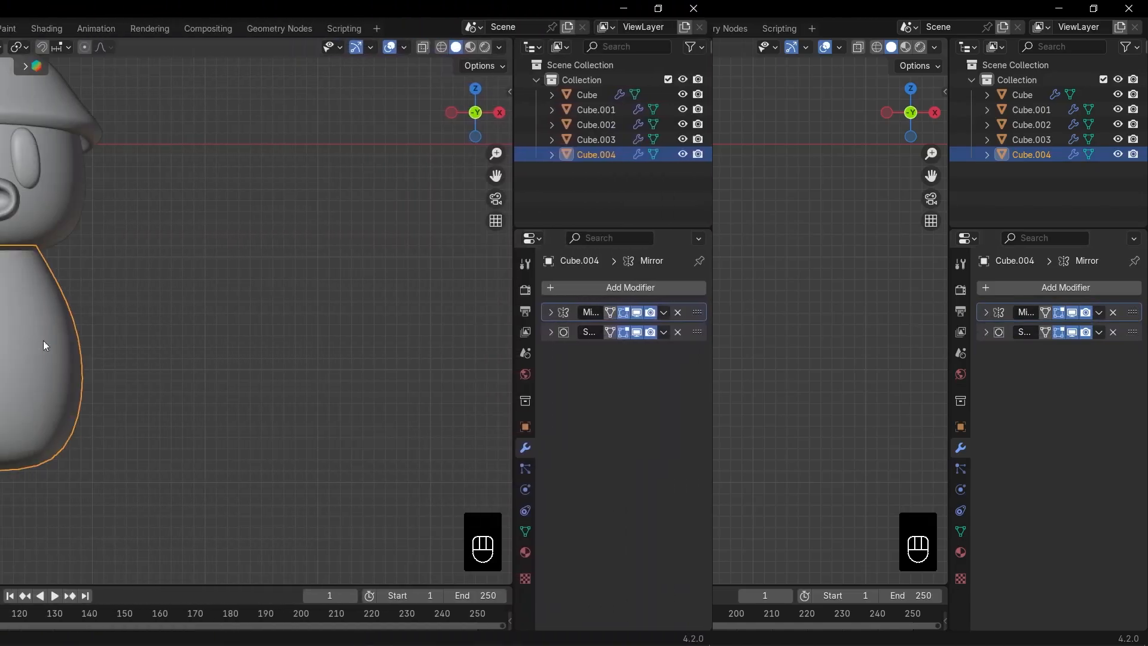
# Select the four upper faces on the side of the body and inset them together into a small central patch
pyautogui.press('Tab')
pyautogui.press('KP_3')
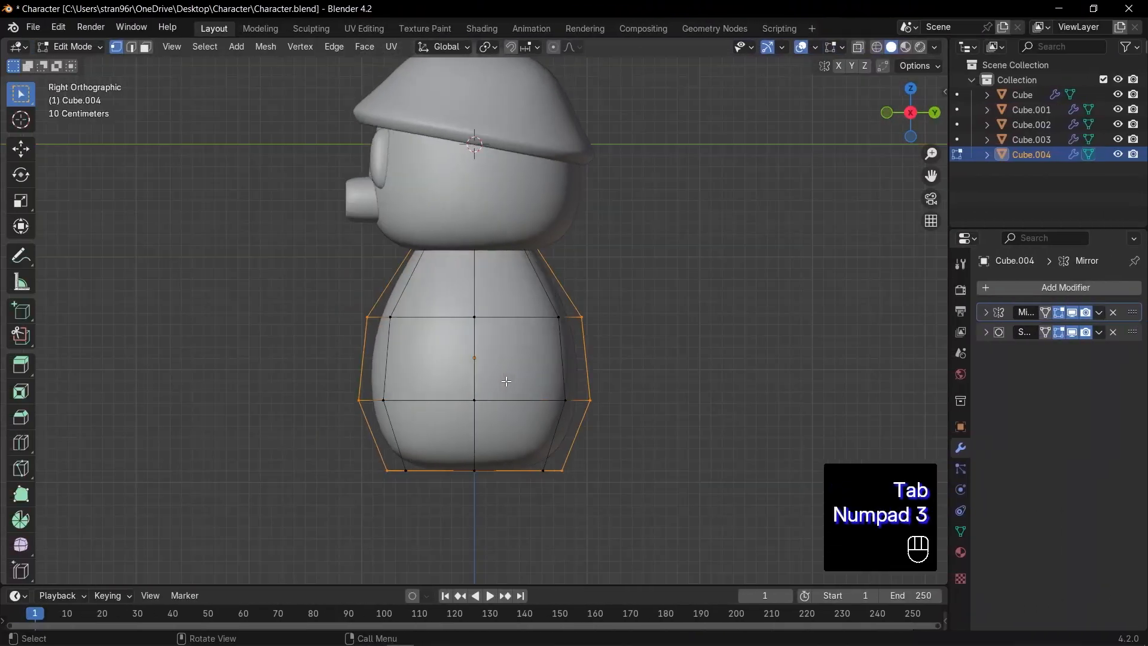
pyautogui.scroll(1, 517, 386)
pyautogui.press('3')
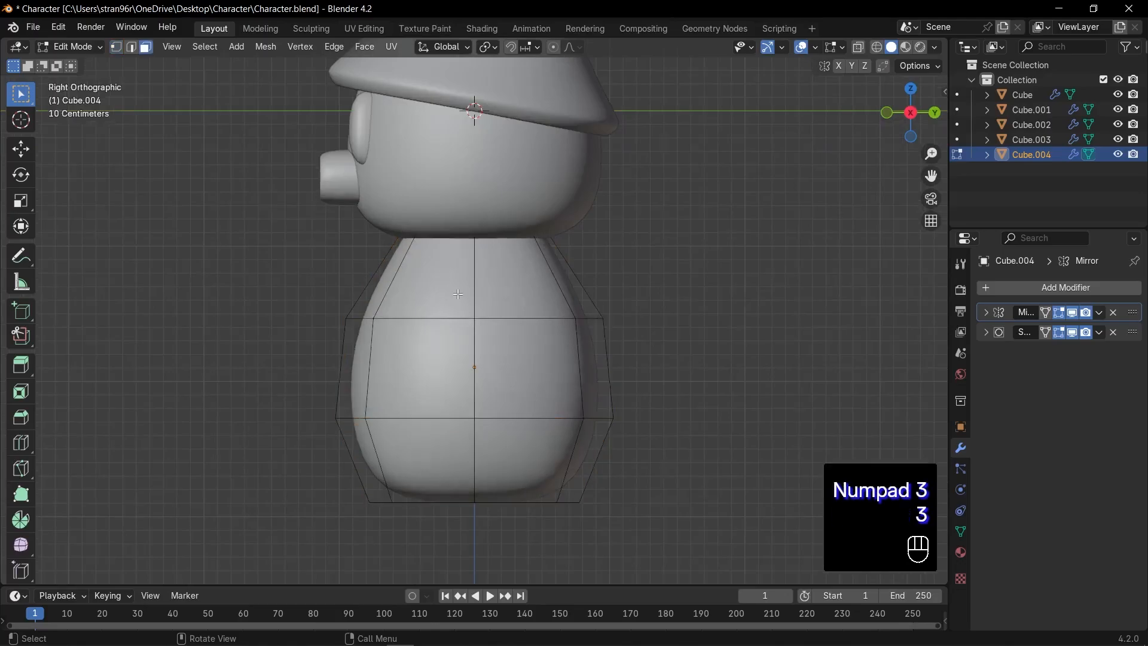
pyautogui.moveTo(458, 294); pyautogui.dragTo(539, 346)
pyautogui.press('i')
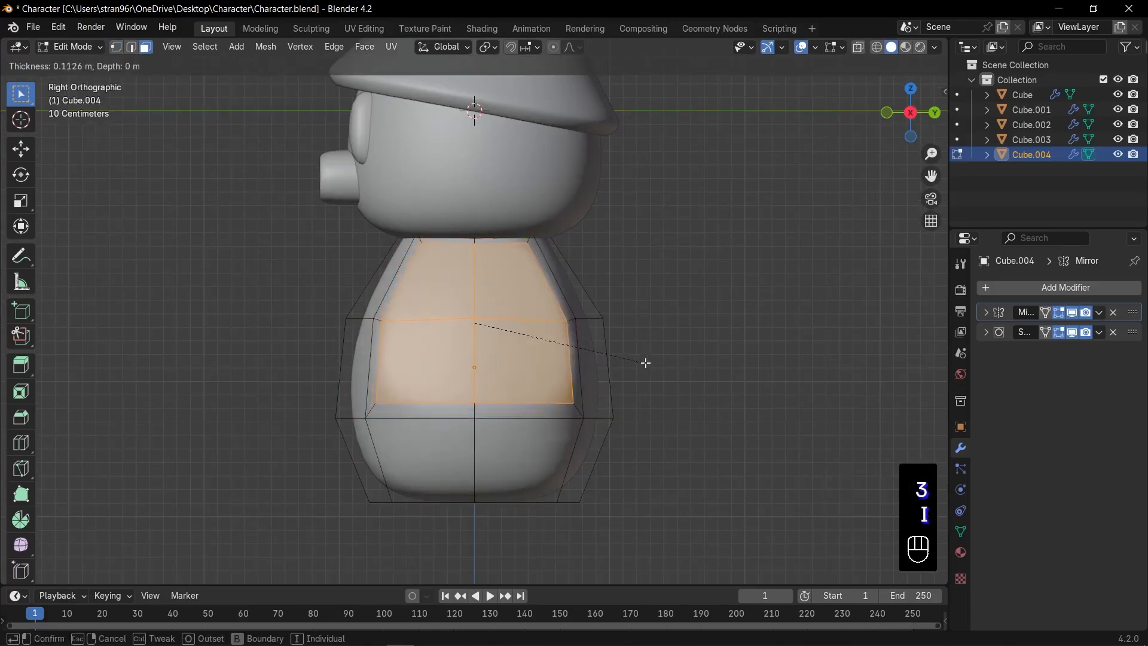
pyautogui.click(599, 350)
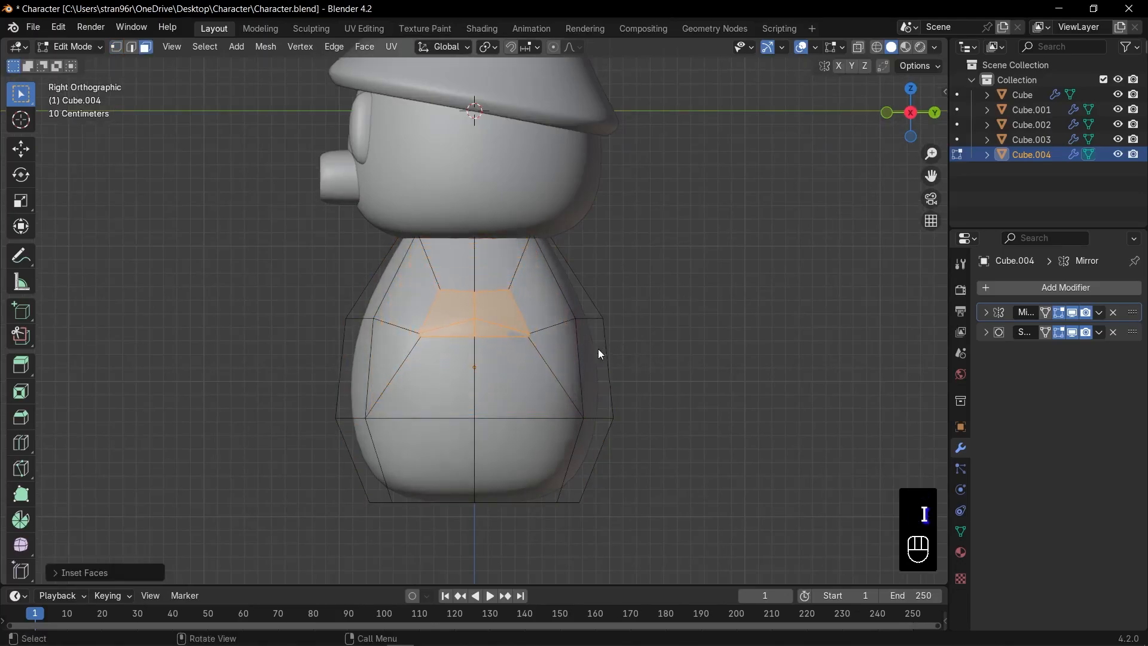
# Apply the body's object transform and reshape the inset side faces into a circle with LoopTools
pyautogui.press('Tab')
pyautogui.hotkey('ctrl', 'a')
pyautogui.click(570, 339)
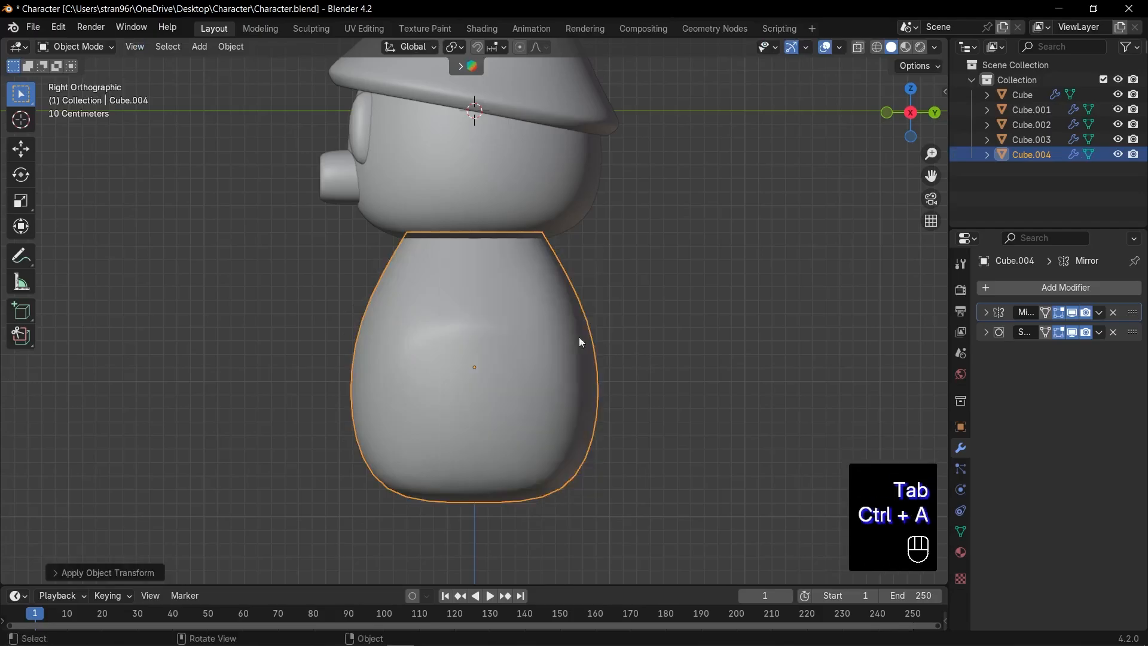
pyautogui.press('Tab')
pyautogui.rightClick(497, 318)
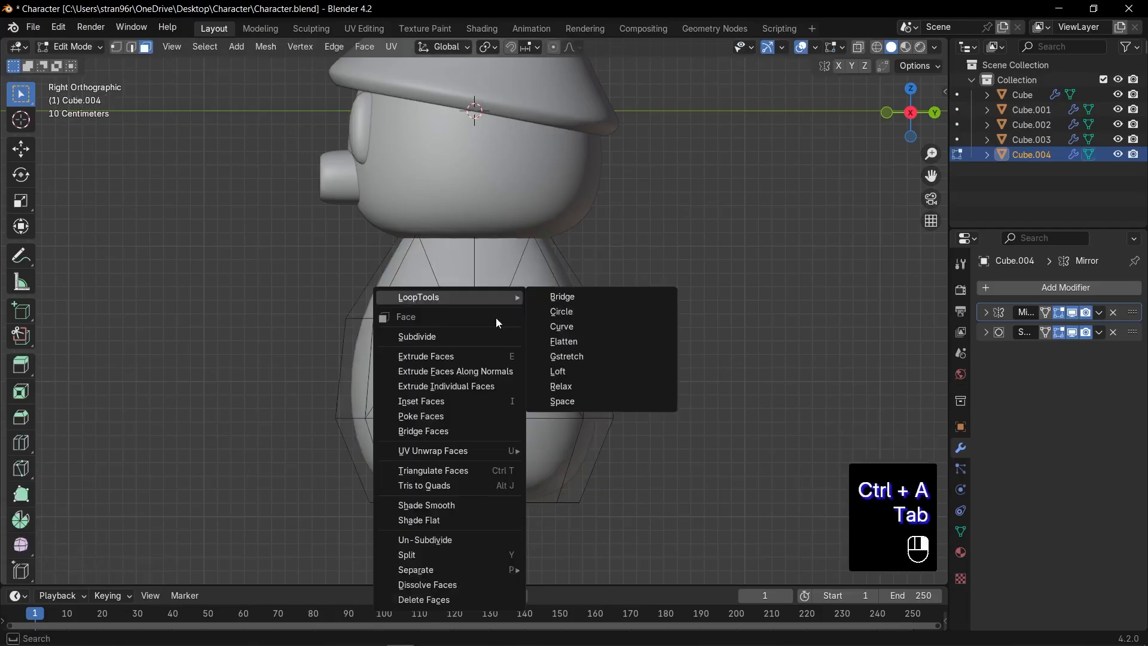
pyautogui.moveTo(518, 299)
pyautogui.click(594, 313)
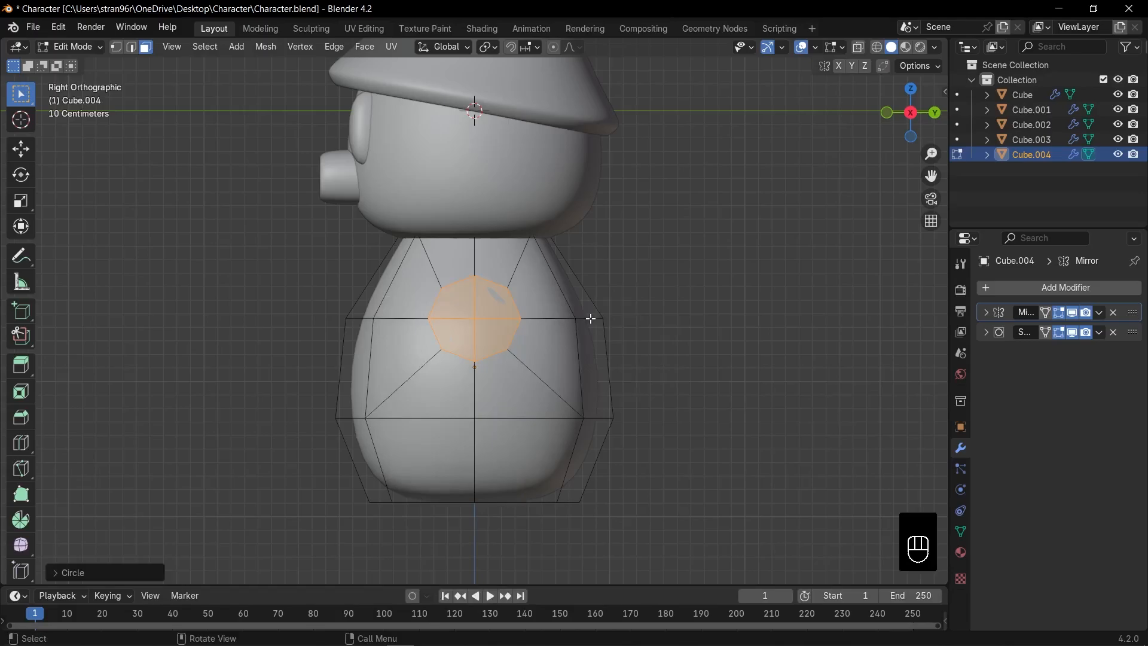
# Delete the circular side faces and adjust the hole's edge loop, enlarging it slightly and moving it about 0.14 m up
pyautogui.press('x')
pyautogui.click(591, 317)
pyautogui.press('2')
pyautogui.keyDown('alt'); pyautogui.click(519, 298); pyautogui.keyUp('alt')
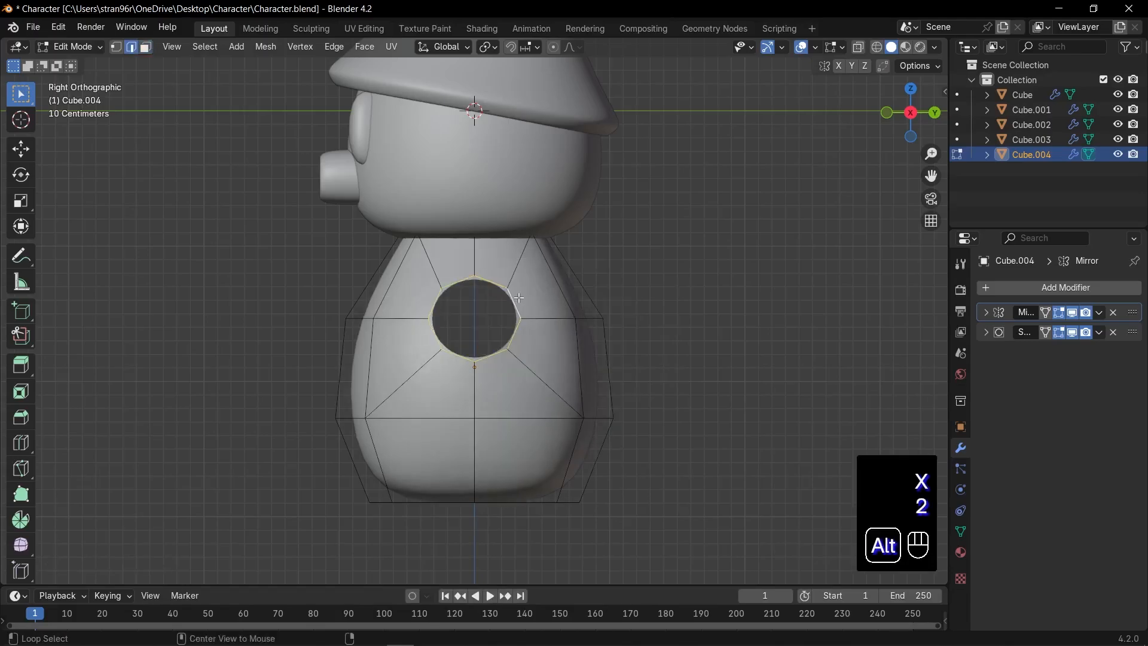
pyautogui.press('KP_1')
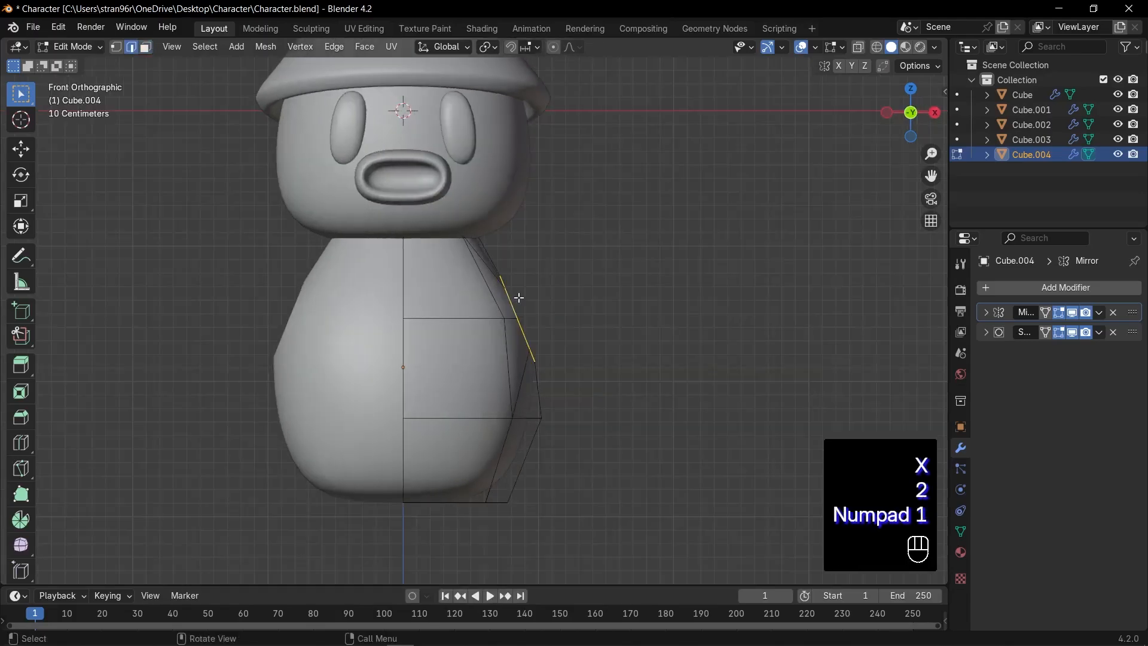
pyautogui.press('s')
pyautogui.click(606, 338)
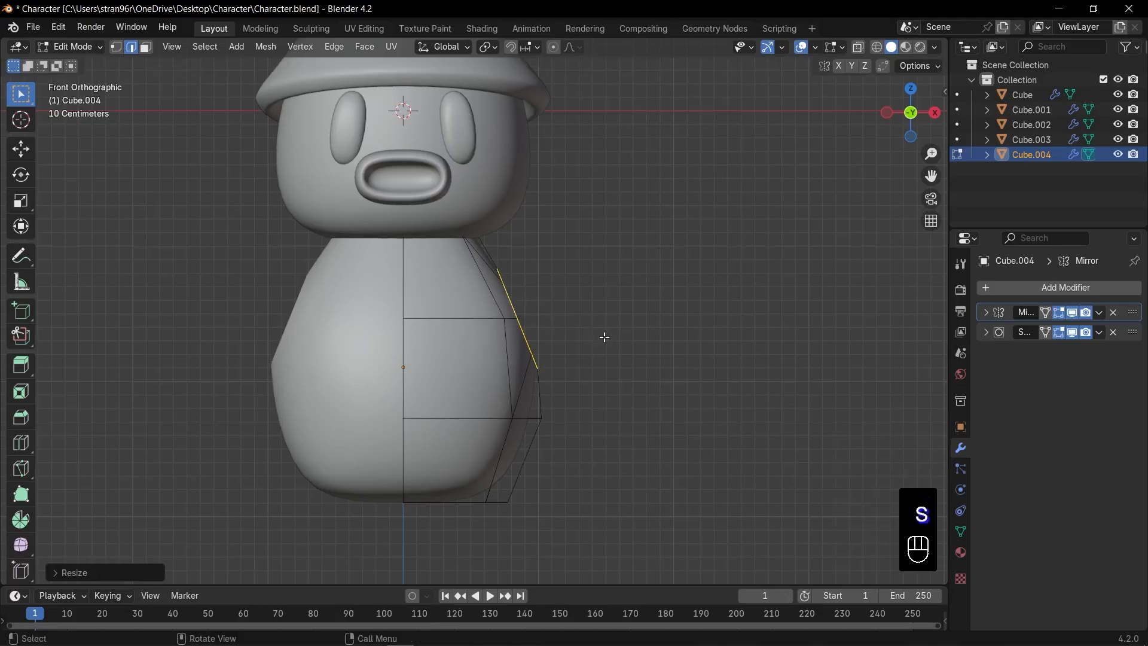
pyautogui.press('g')
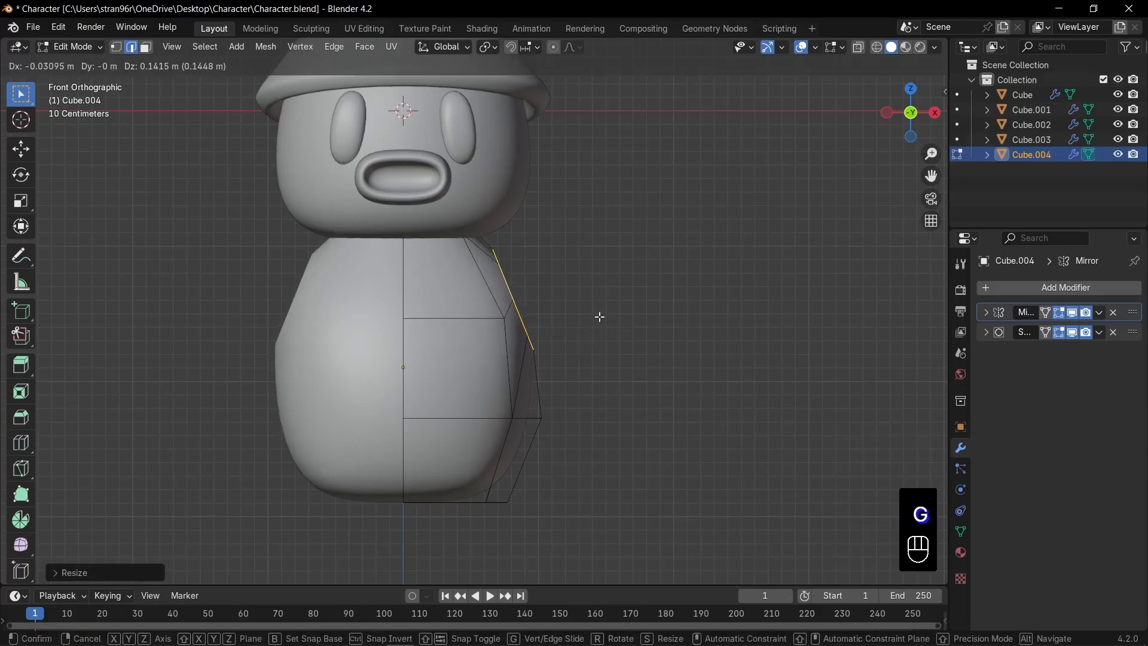
pyautogui.click(600, 317)
# Extrude the hole's edge loop outward and downward as an upper arm, then rotate, shrink to about 0.67 and reposition its end
pyautogui.press('e')
pyautogui.click(710, 357)
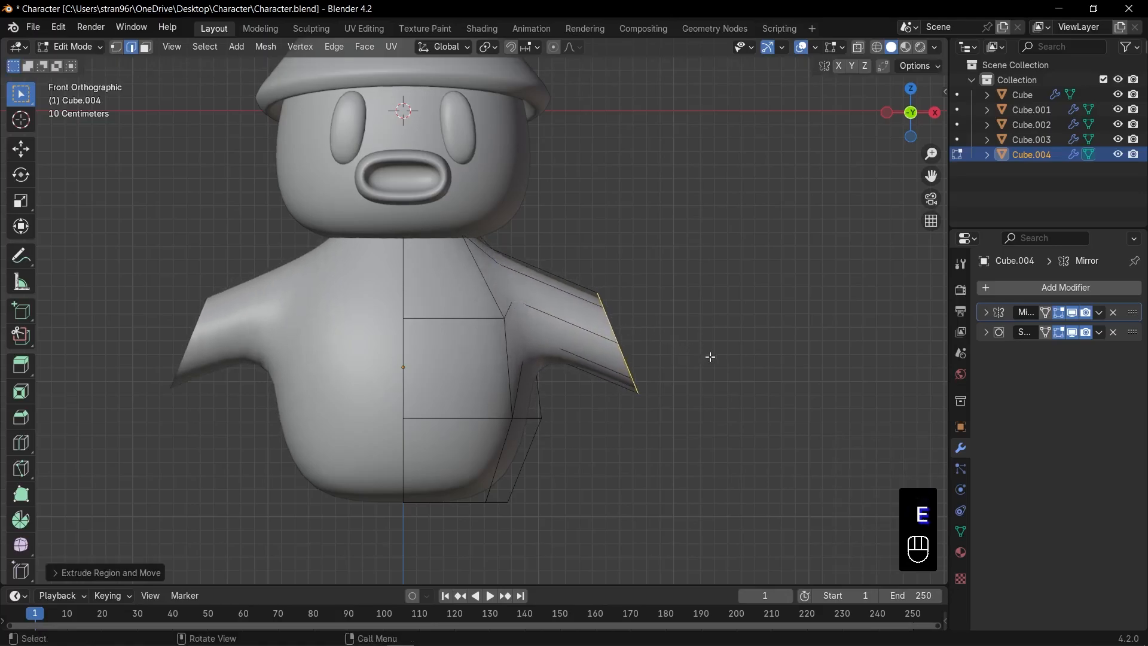
pyautogui.press('r')
pyautogui.click(630, 393)
pyautogui.press('s')
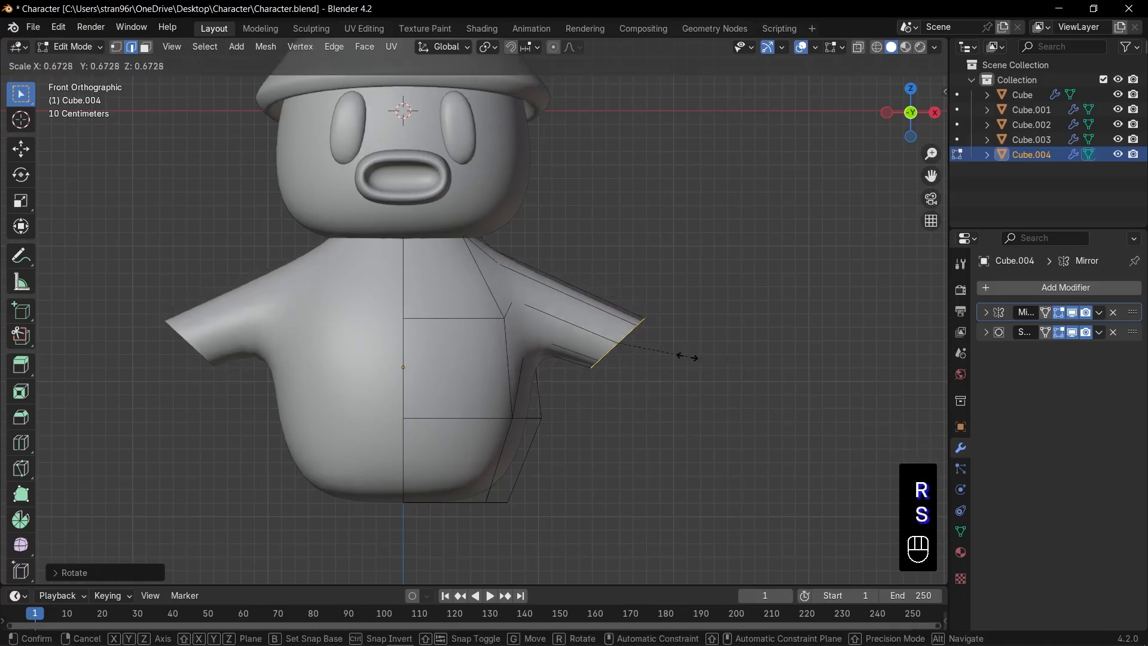
pyautogui.click(686, 358)
pyautogui.press('g')
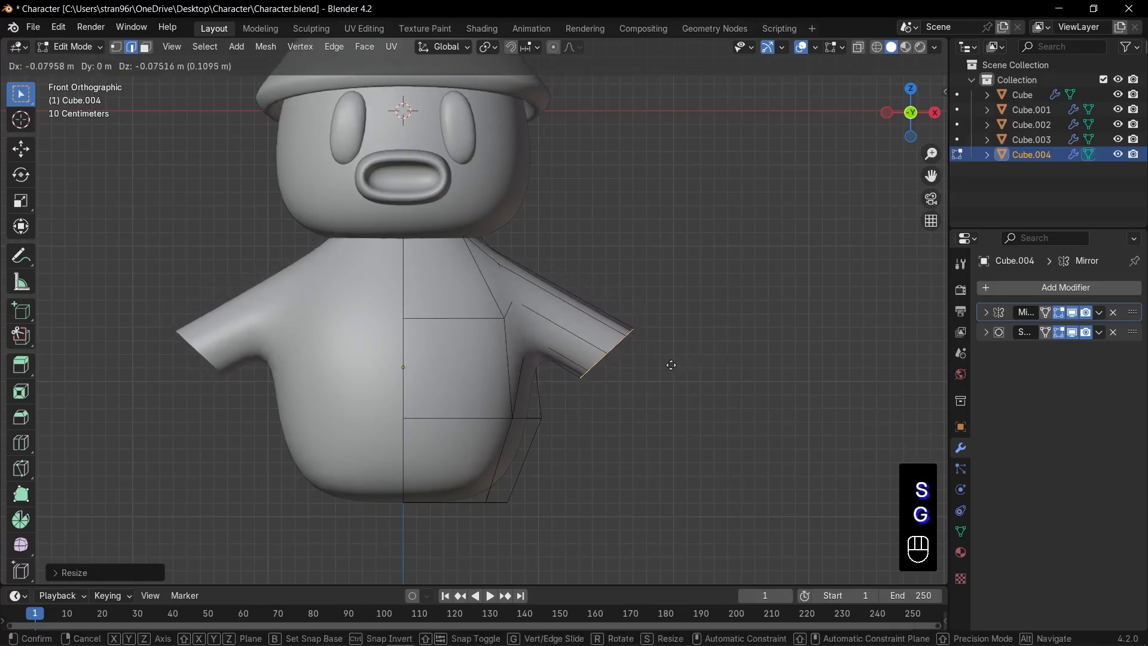
pyautogui.click(656, 349)
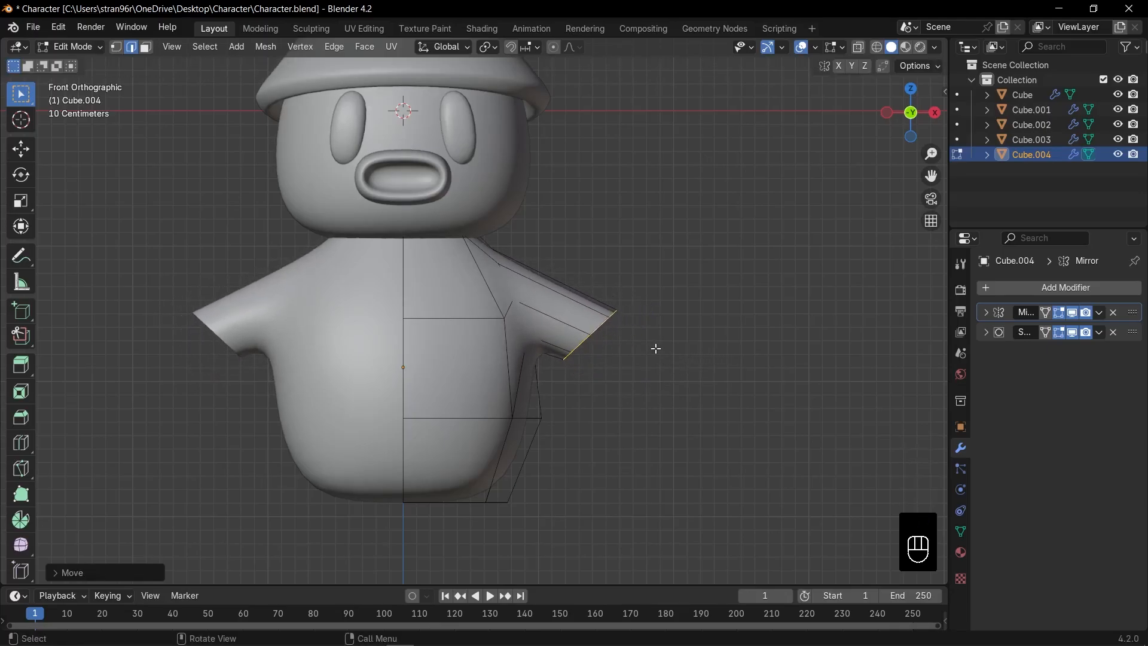
# Extrude a second arm section outward and downward and fill its open end with a face
pyautogui.press('e')
pyautogui.click(708, 391)
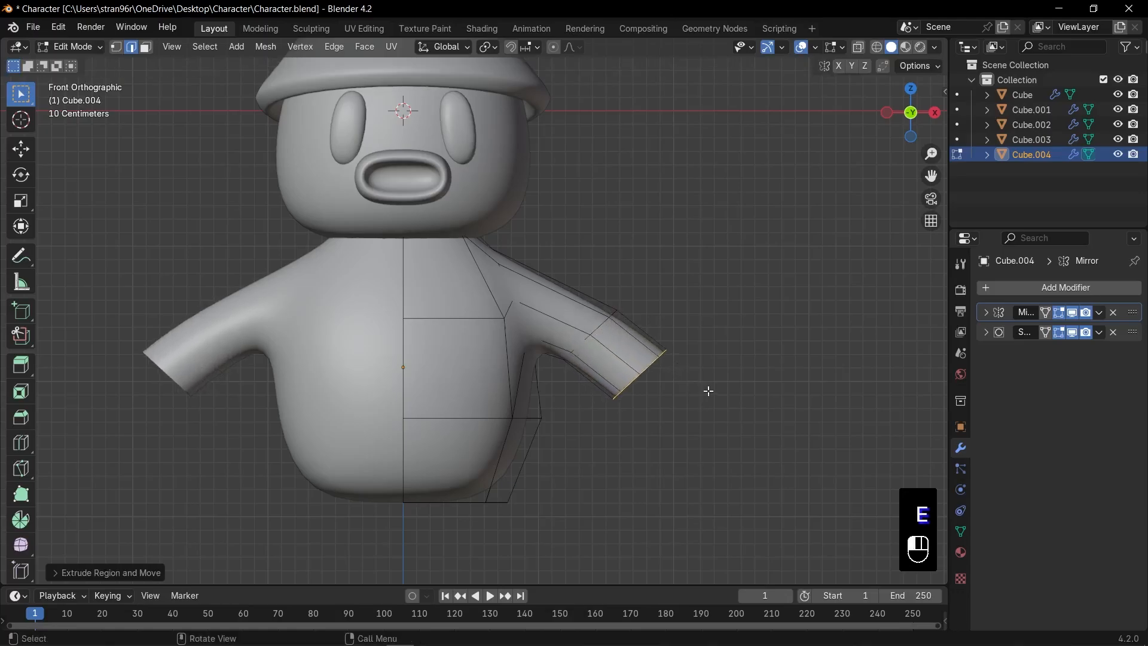
pyautogui.press('f')
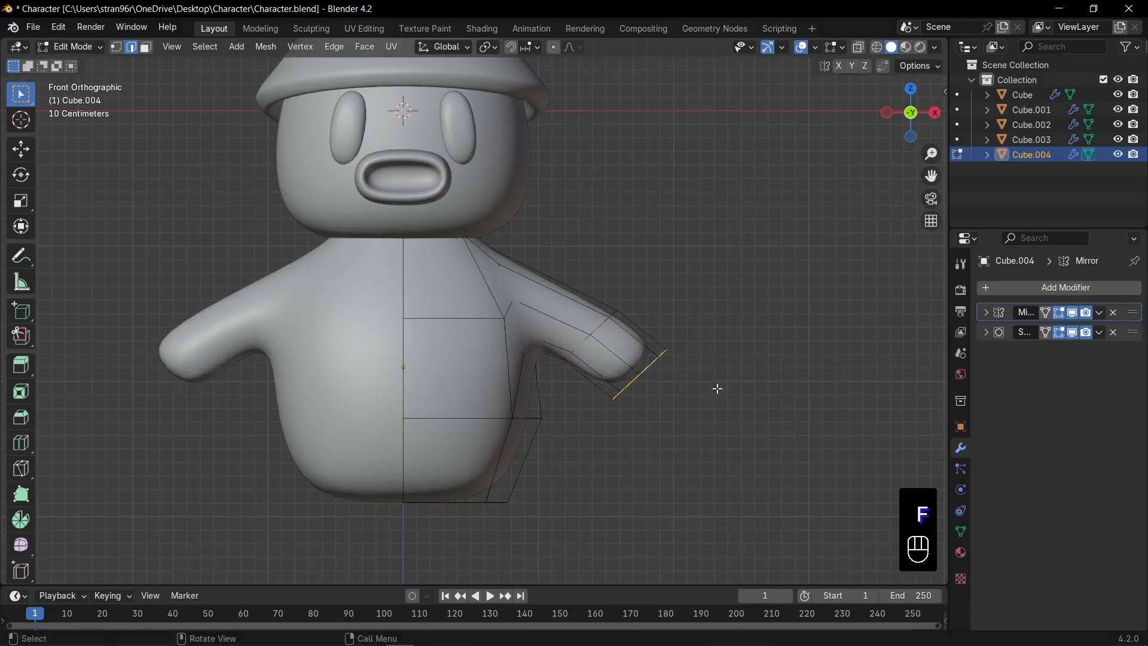
# Add a loop cut around the upper arm and slide it toward the shoulder by about 0.54, leaving Edit Mode
pyautogui.hotkey('alt', 'z')
pyautogui.hotkey('ctrl', 'r')
pyautogui.click(570, 326)
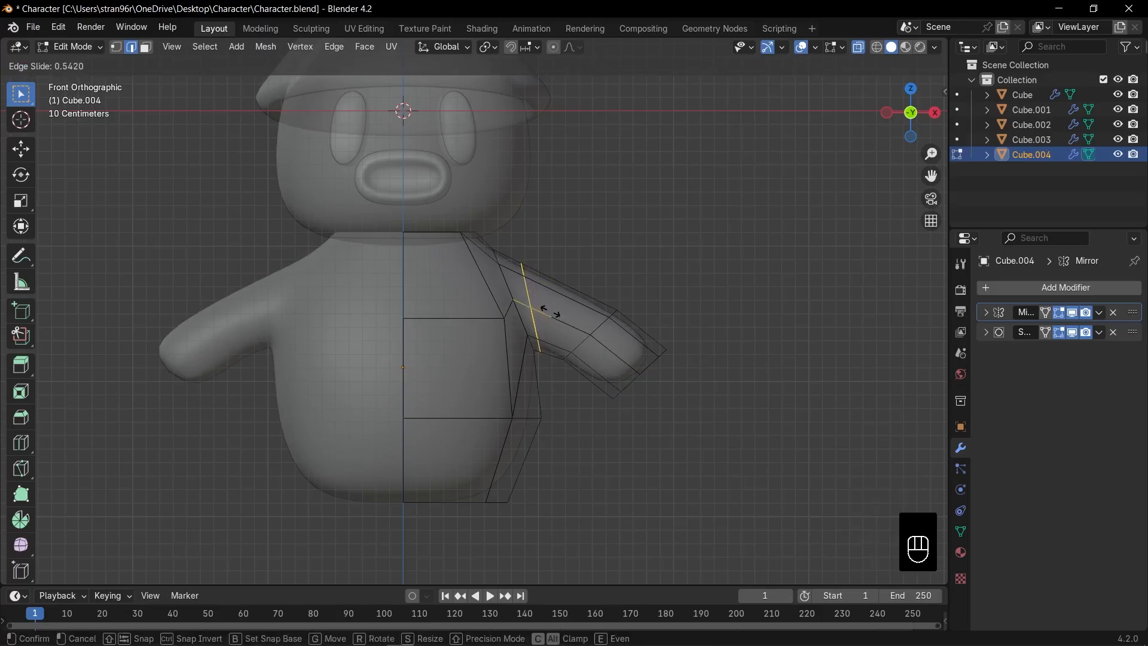
pyautogui.click(559, 313)
pyautogui.press('Tab')
pyautogui.hotkey('alt', 'z')
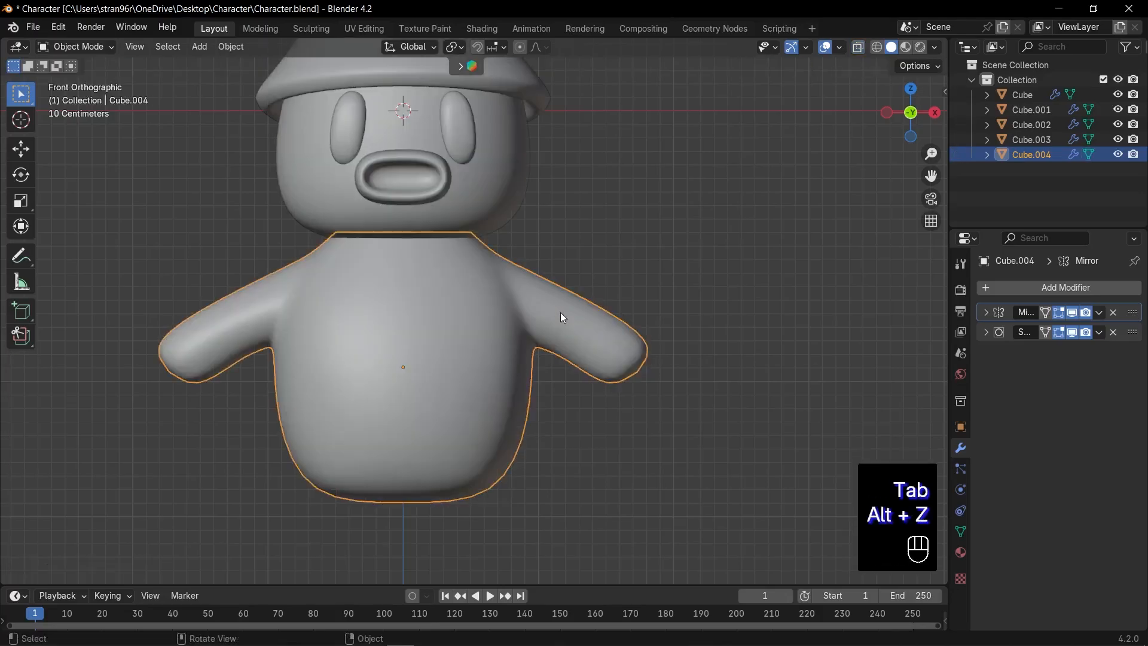
pyautogui.moveTo(561, 312); pyautogui.dragTo(436, 325, button='middle')
pyautogui.press('KP_1')
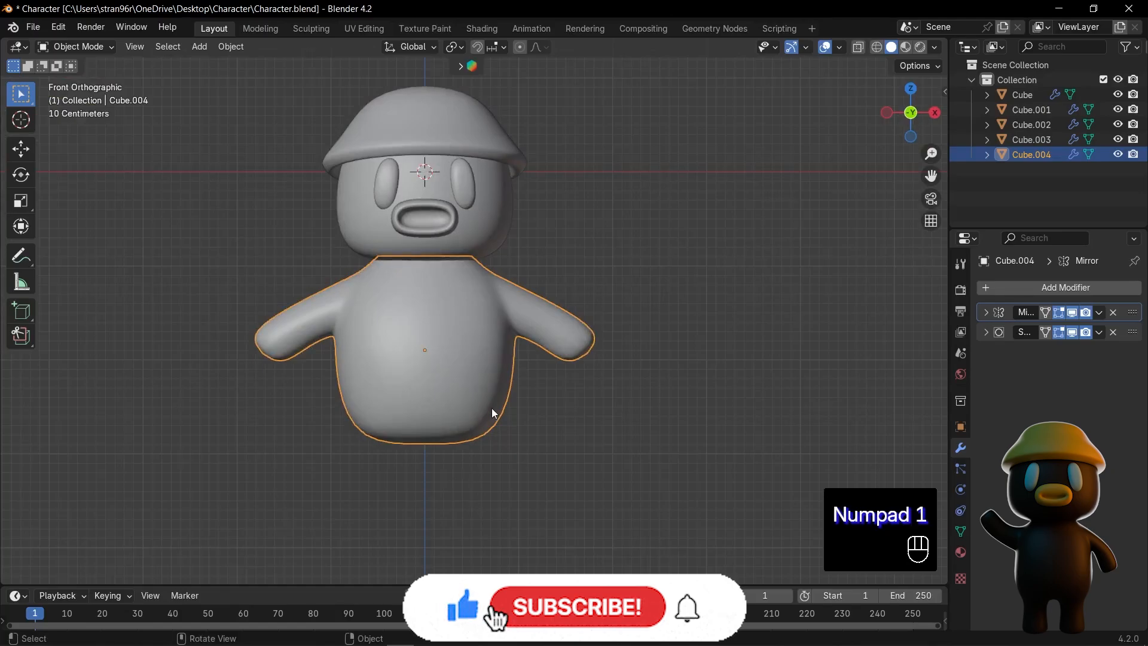
# Select the faces on the underside of the body's mirrored half and inset them about 0.26 m
pyautogui.press('Tab')
pyautogui.moveTo(492, 408); pyautogui.dragTo(467, 383, button='middle')
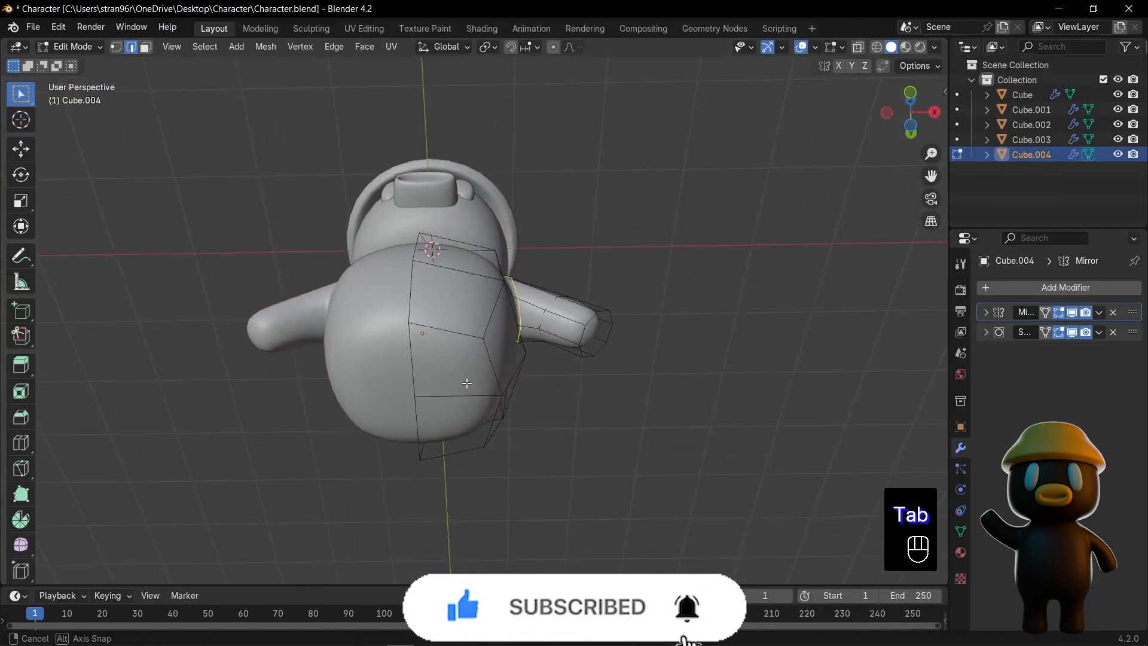
pyautogui.press('3')
pyautogui.click(489, 415)
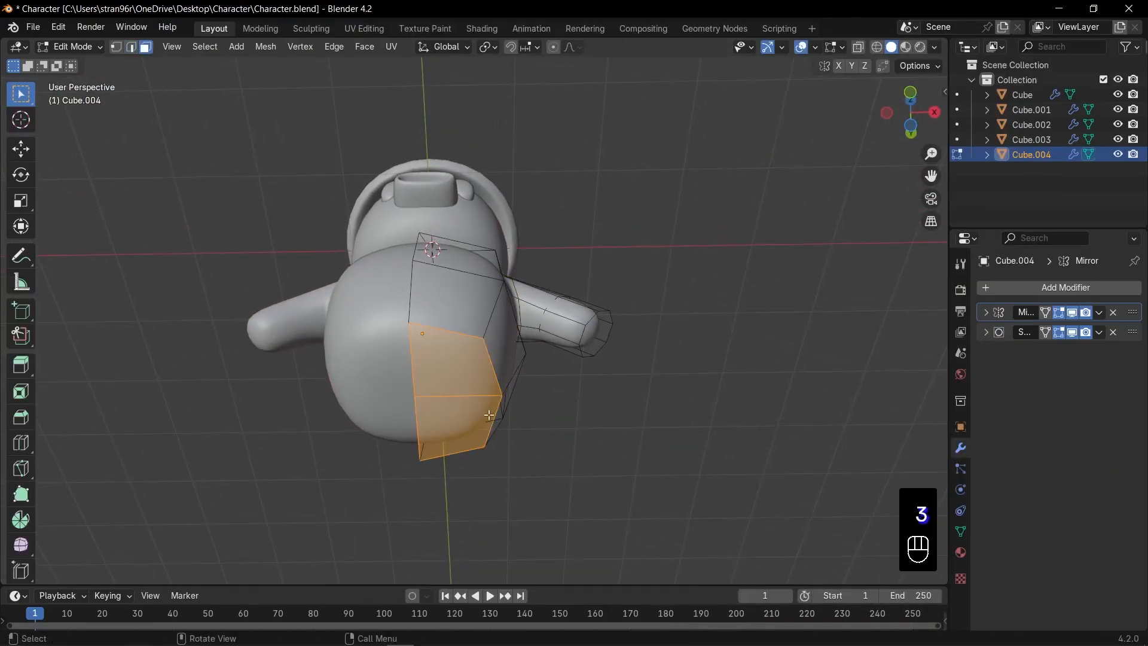
pyautogui.press('i')
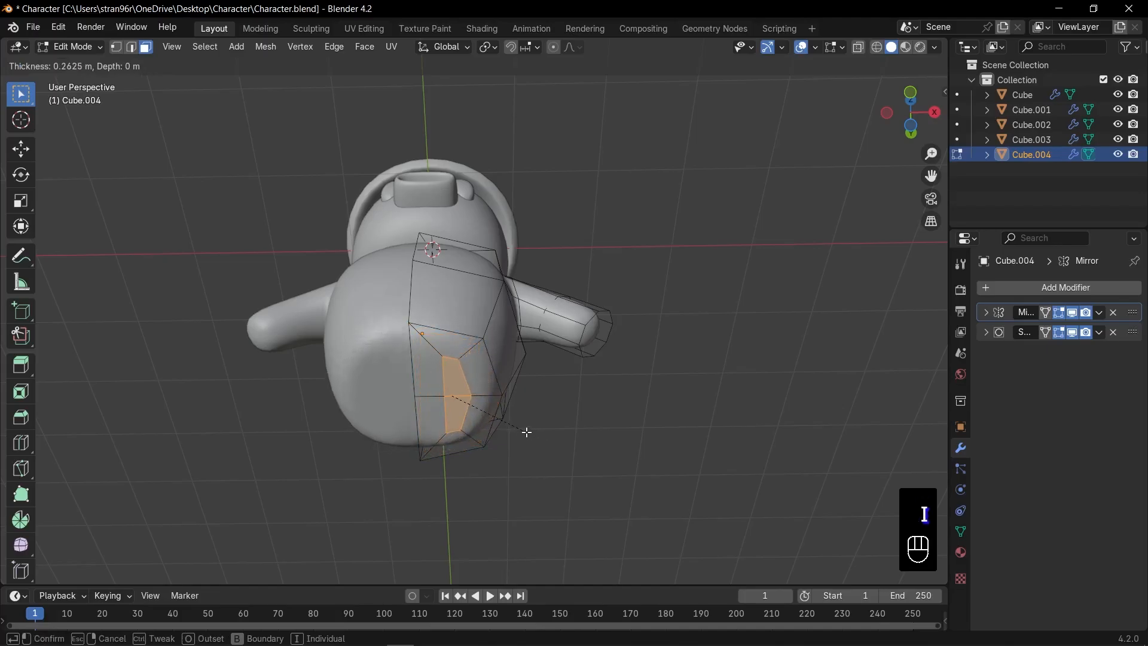
pyautogui.click(526, 431)
# Reshape the inset underside faces into a circle with LoopTools and move them about 0.18 m down along Z
pyautogui.rightClick(447, 387)
pyautogui.moveTo(434, 328)
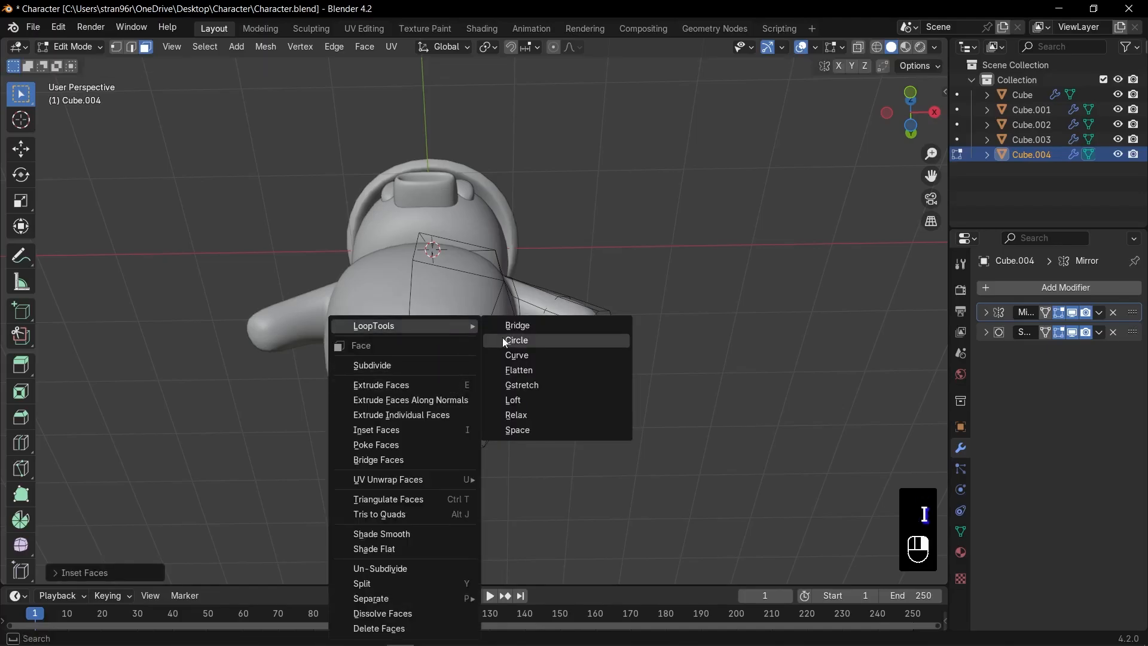
pyautogui.click(504, 337)
pyautogui.press('KP_1')
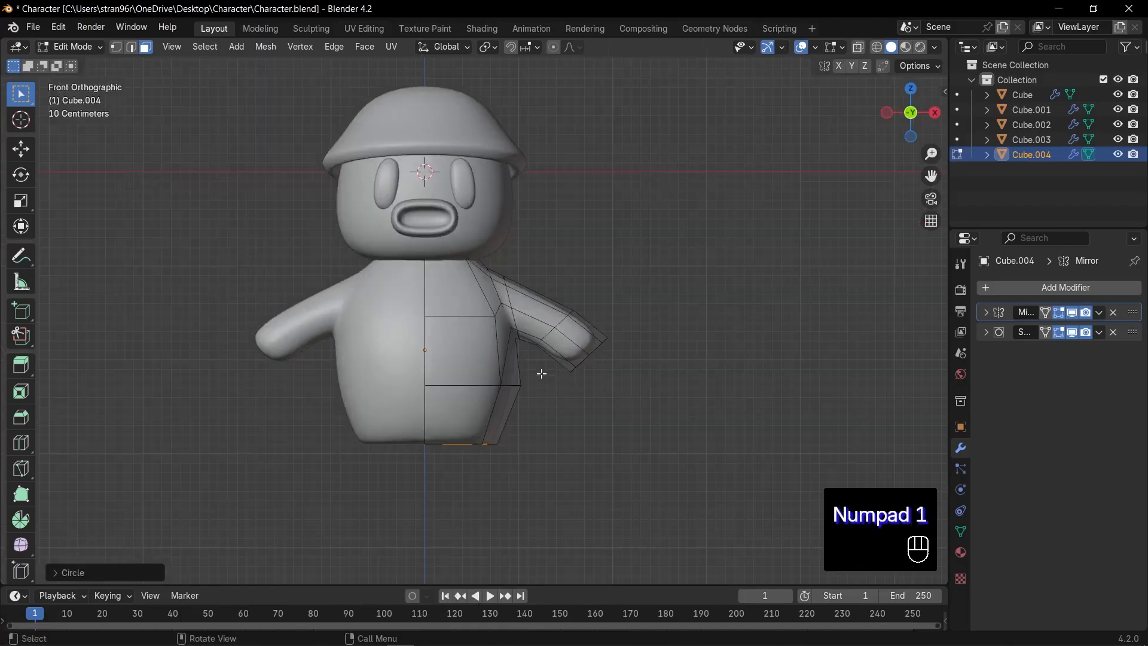
pyautogui.press('g')
pyautogui.press('z')
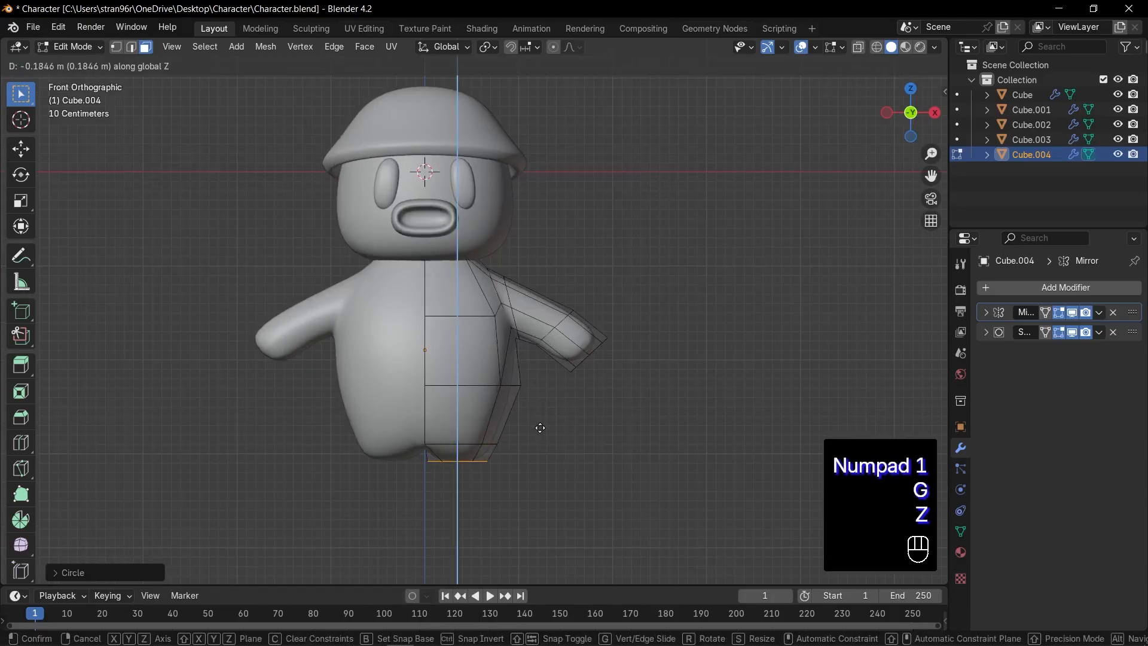
pyautogui.click(540, 427)
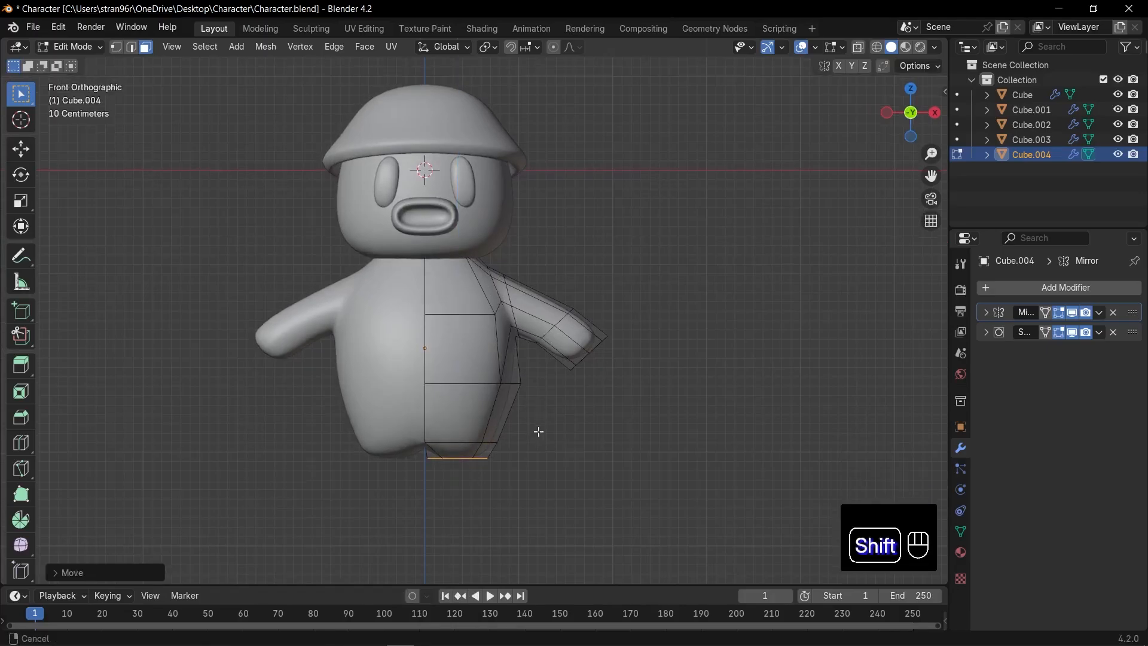
# Extrude the circular underside faces straight down to form the leg
pyautogui.keyDown('shift'); pyautogui.moveTo(539, 431); pyautogui.dragTo(548, 373, button='middle'); pyautogui.keyUp('shift')
pyautogui.press('e')
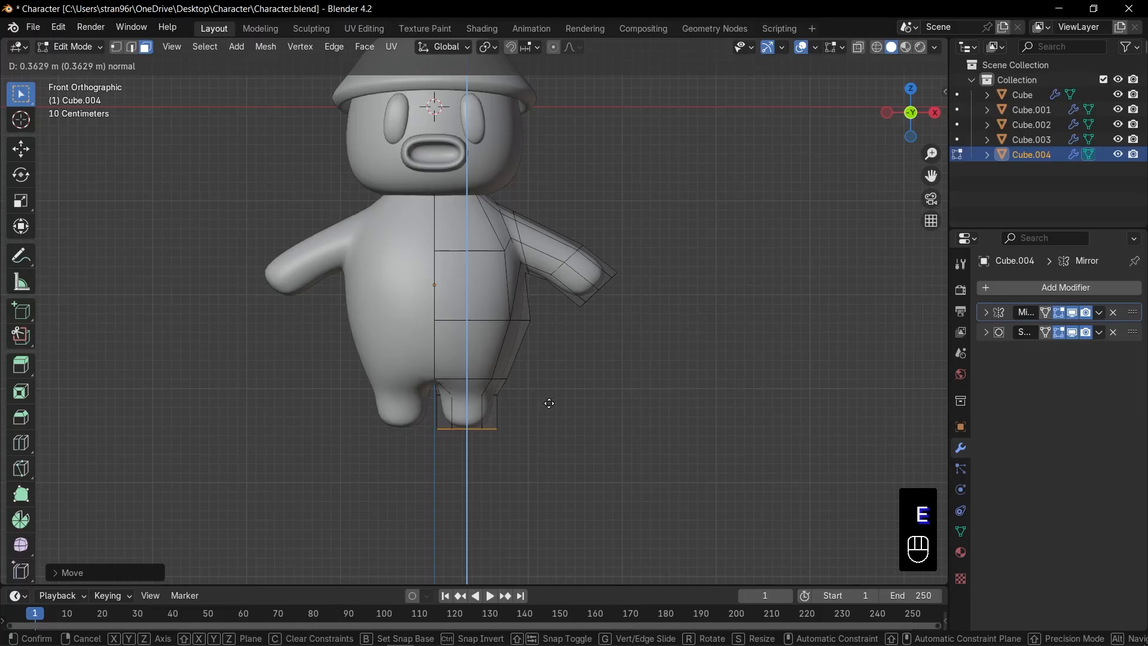
pyautogui.click(546, 425)
# Select the leg's vertices together with the outer hip vertices and move them about 0.13 m outward along X
pyautogui.scroll(2, 546, 424)
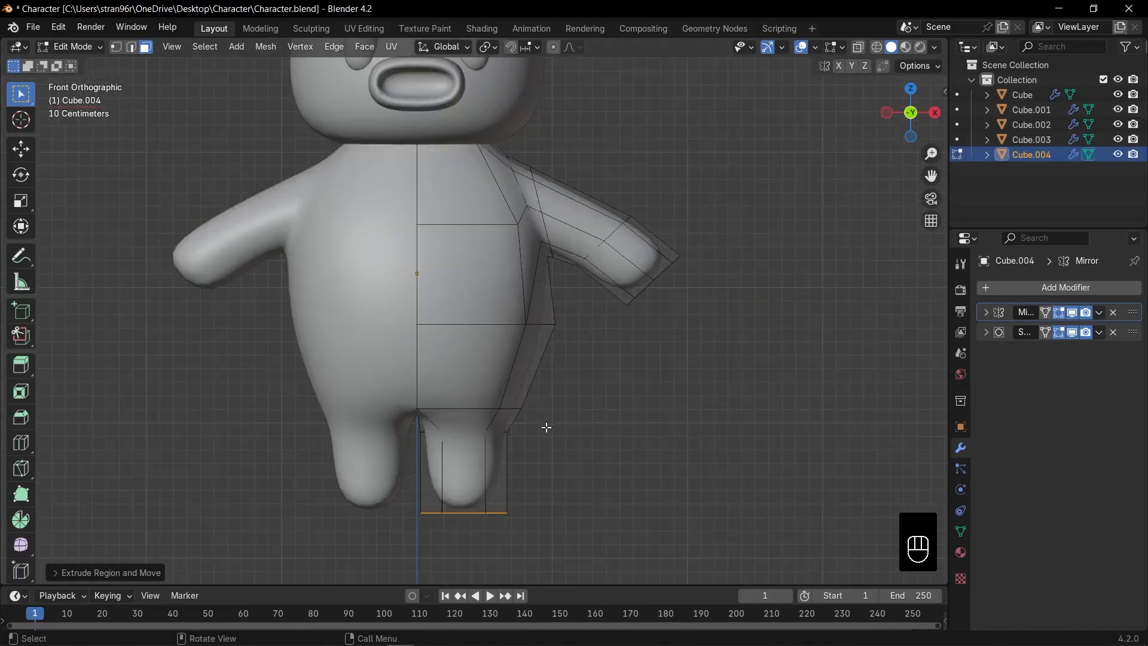
pyautogui.hotkey('alt', 'z')
pyautogui.moveTo(402, 423); pyautogui.dragTo(582, 560)
pyautogui.keyDown('ctrl'); pyautogui.moveTo(469, 387); pyautogui.dragTo(604, 502); pyautogui.keyUp('ctrl')
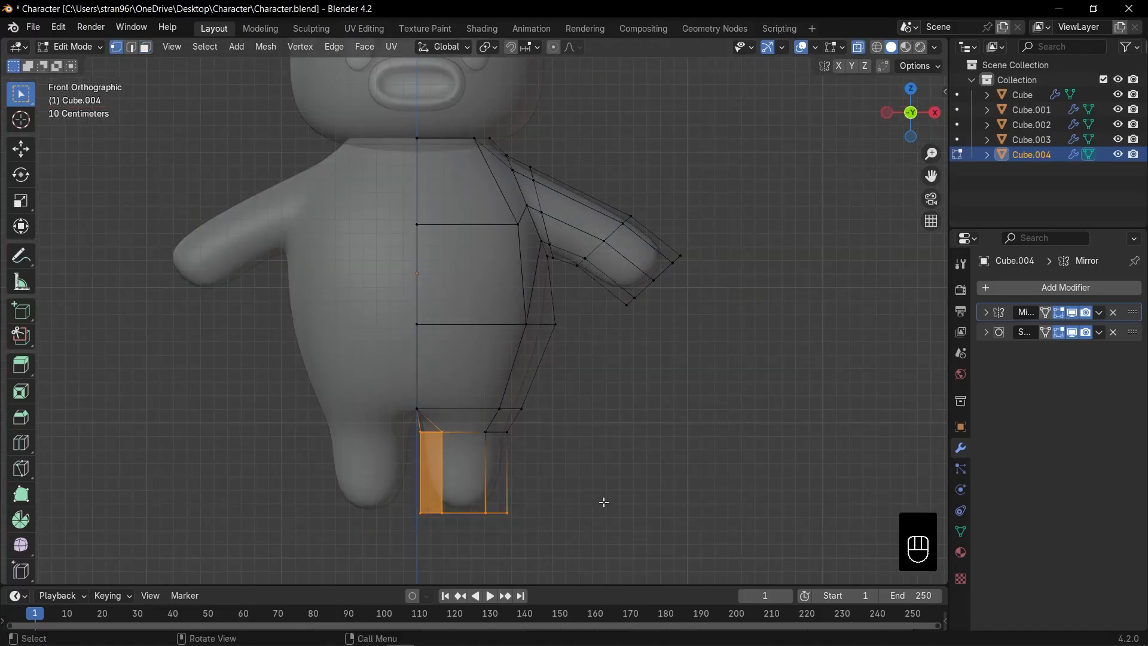
pyautogui.keyDown('shift'); pyautogui.moveTo(455, 390); pyautogui.dragTo(557, 494); pyautogui.keyUp('shift')
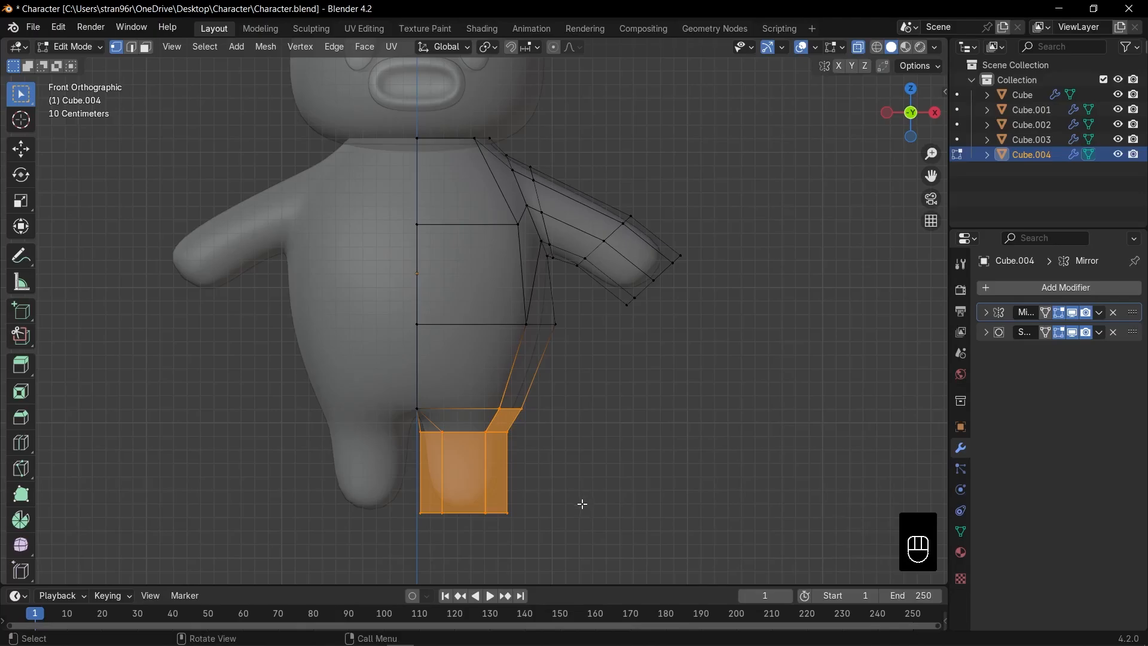
pyautogui.press('g')
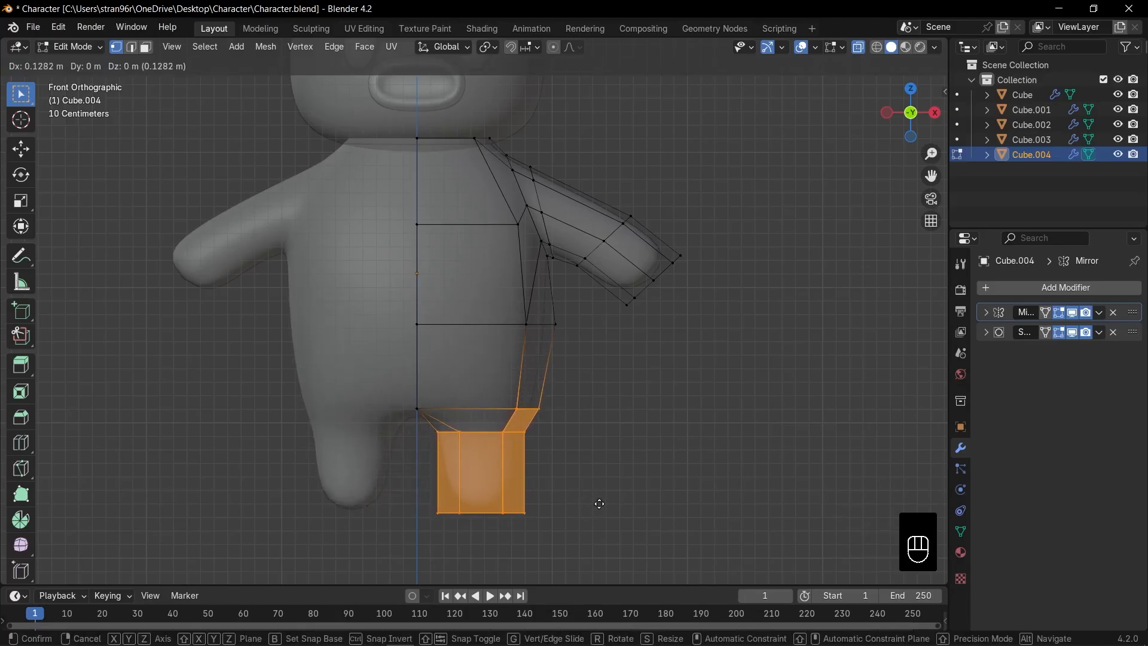
pyautogui.click(599, 504)
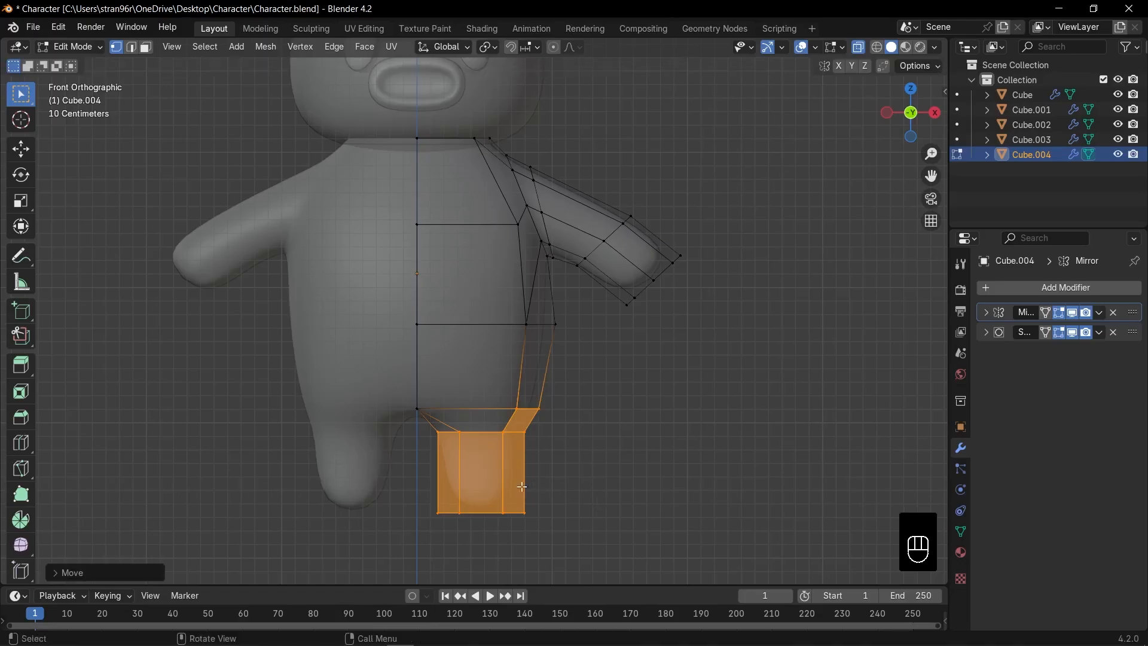
# Add a loop cut around the leg and slide it toward the foot by about 0.5
pyautogui.hotkey('ctrl', 'r')
pyautogui.click(509, 482)
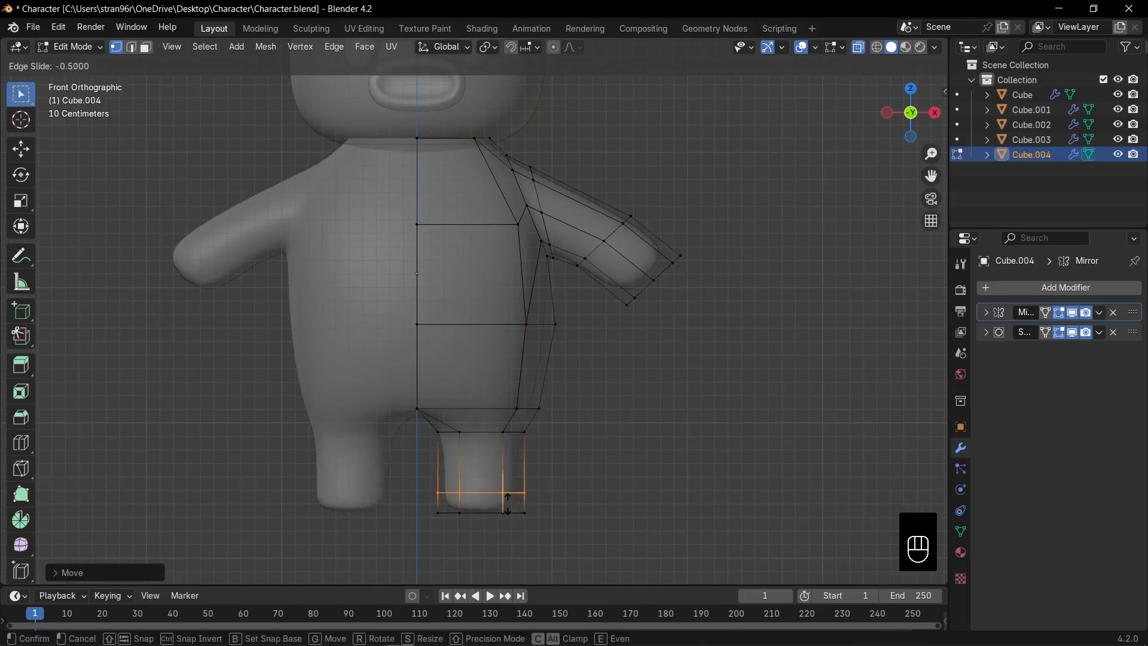
pyautogui.click(508, 502)
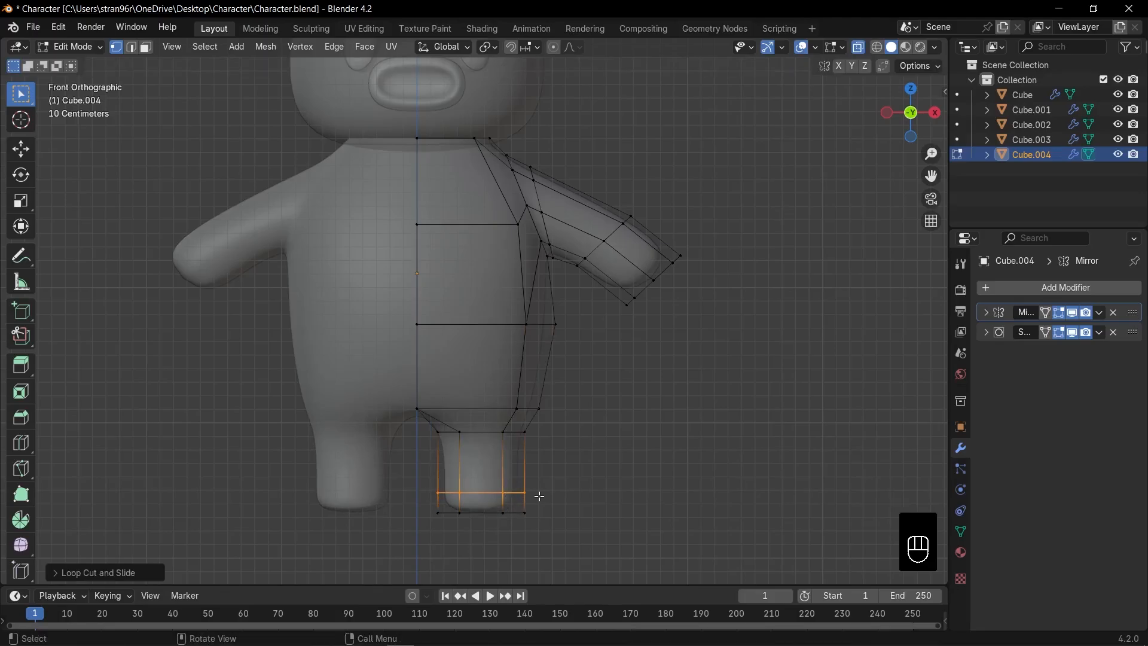
# Select the edge loop around the middle of the belly and tilt it slightly in side view, lowering its front
pyautogui.press('KP_3')
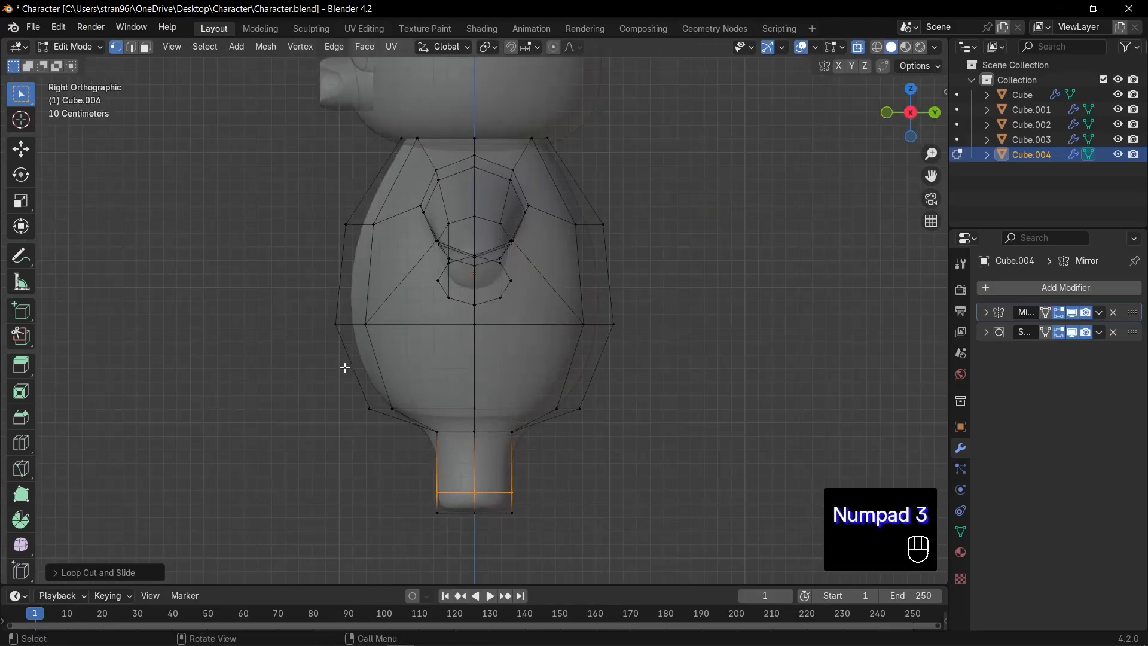
pyautogui.keyDown('alt'); pyautogui.click(410, 325); pyautogui.keyUp('alt')
pyautogui.moveTo(290, 309); pyautogui.dragTo(665, 366)
pyautogui.press('r')
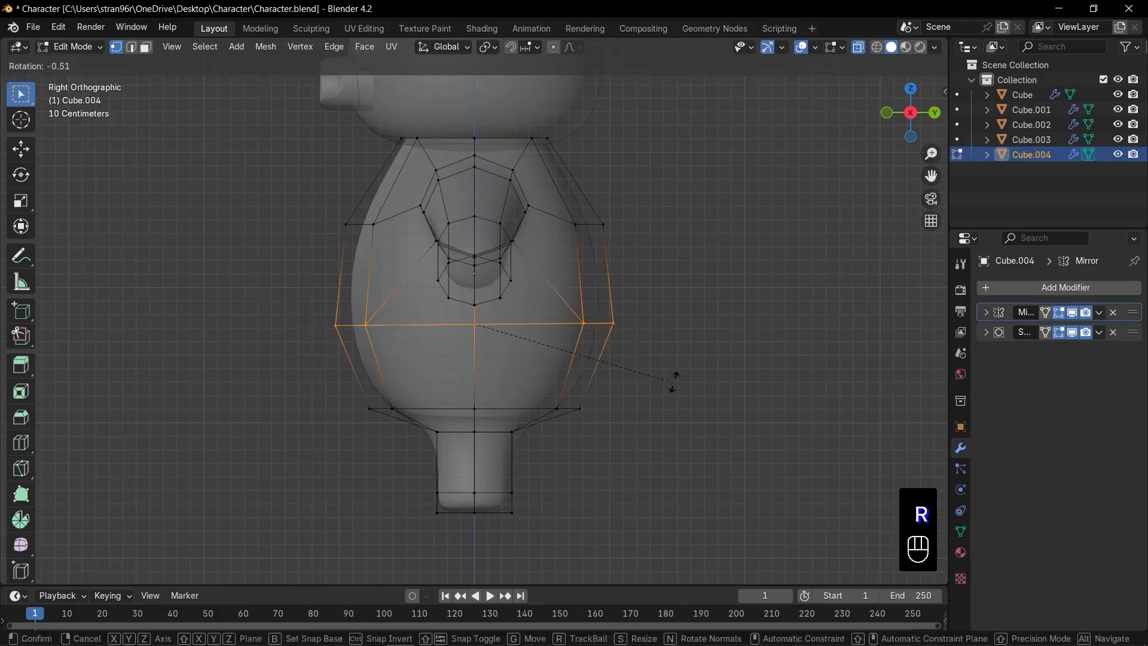
pyautogui.click(679, 373)
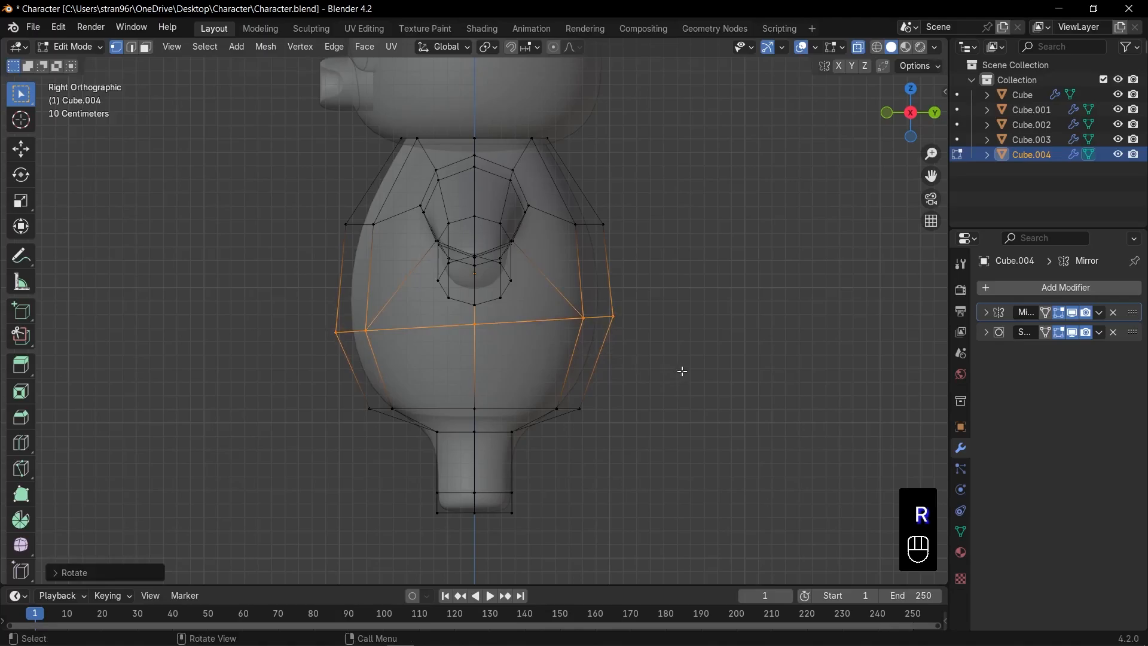
# Scale the belly edge loop up by about 1.1 and save the file outside Edit Mode
pyautogui.press('s')
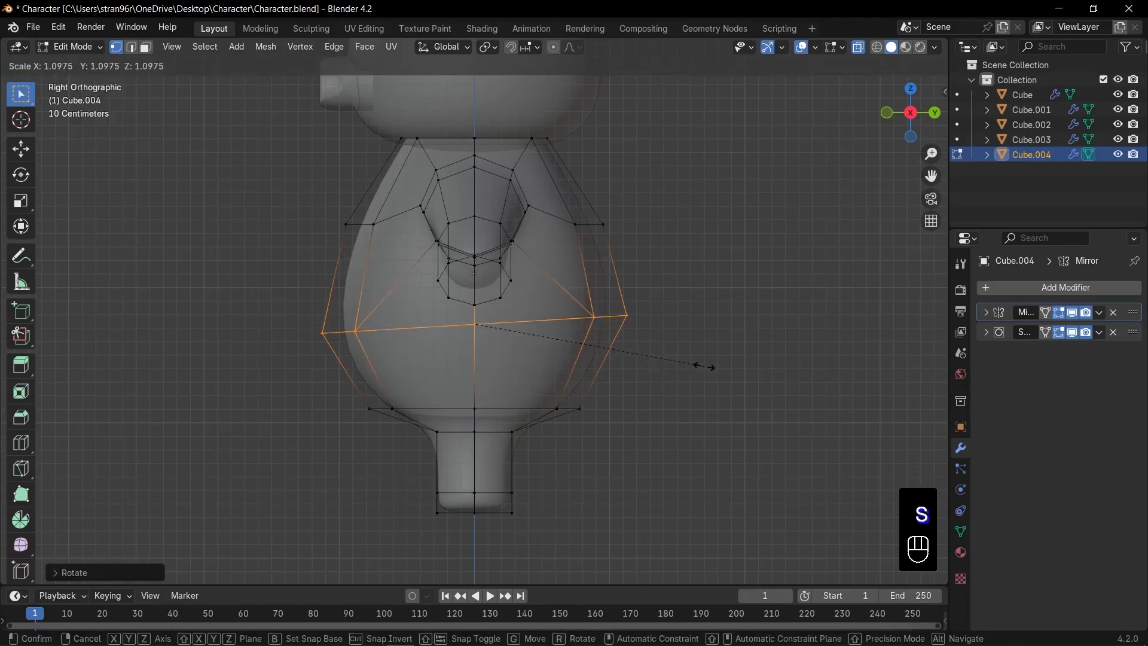
pyautogui.click(705, 366)
pyautogui.press('Tab')
pyautogui.hotkey('ctrl', 's')
# Move the vertices at the hand end of the arm downward and inward, and rotate them to point the hand down
pyautogui.press('Tab')
pyautogui.press('1')
pyautogui.hotkey('alt', 'z')
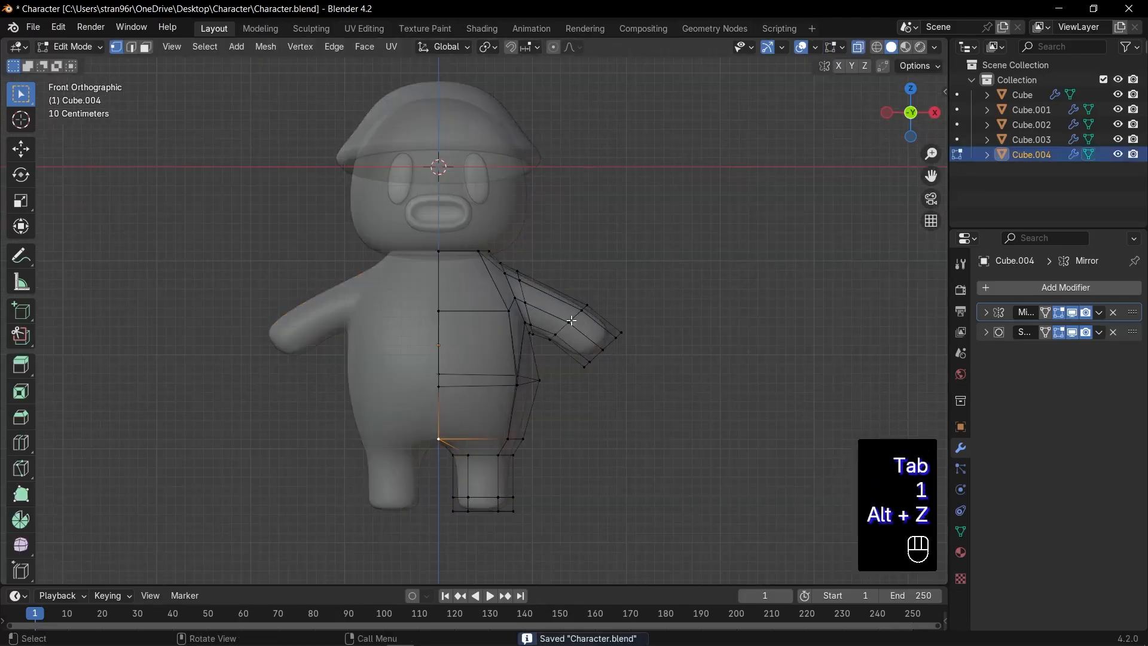
pyautogui.moveTo(571, 320); pyautogui.dragTo(656, 384)
pyautogui.press('g')
pyautogui.click(645, 402)
pyautogui.press('r')
pyautogui.click(650, 409)
# Move the forearm edge loop about 0.1 m inward and 0.1 m down to round the arm's bend
pyautogui.keyDown('alt'); pyautogui.click(574, 319); pyautogui.keyUp('alt')
pyautogui.press('g')
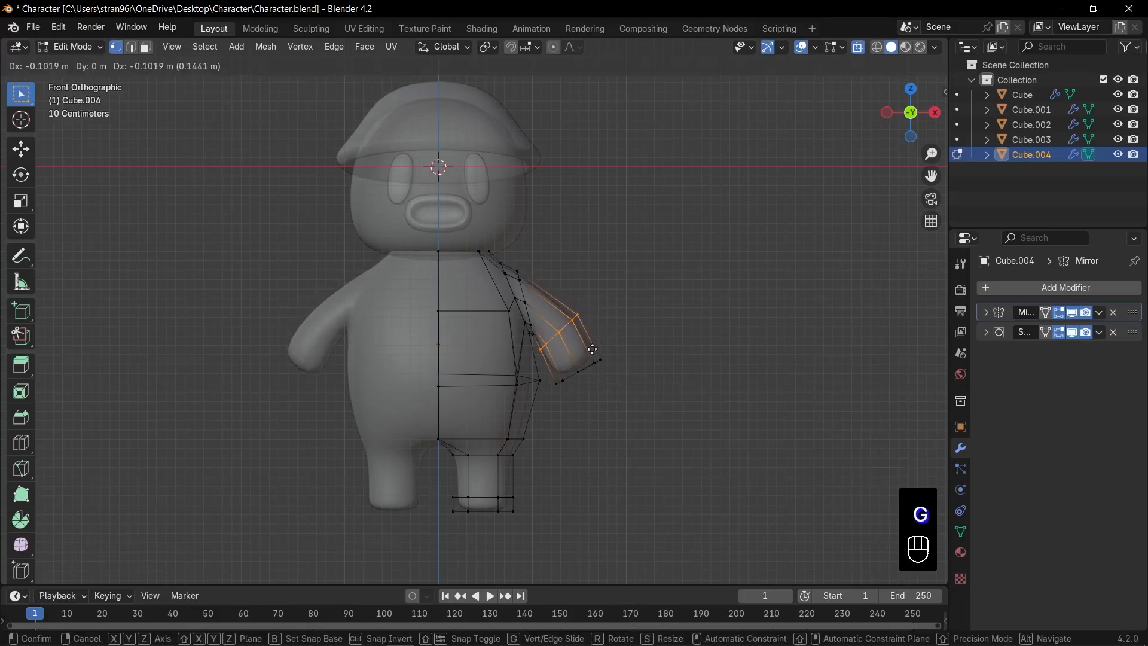
pyautogui.click(592, 349)
# Lengthen the leg by moving the foot vertices down along Z and scale them up slightly, leaving Edit Mode
pyautogui.moveTo(422, 479); pyautogui.dragTo(584, 526)
pyautogui.press('g')
pyautogui.press('z')
pyautogui.click(578, 501)
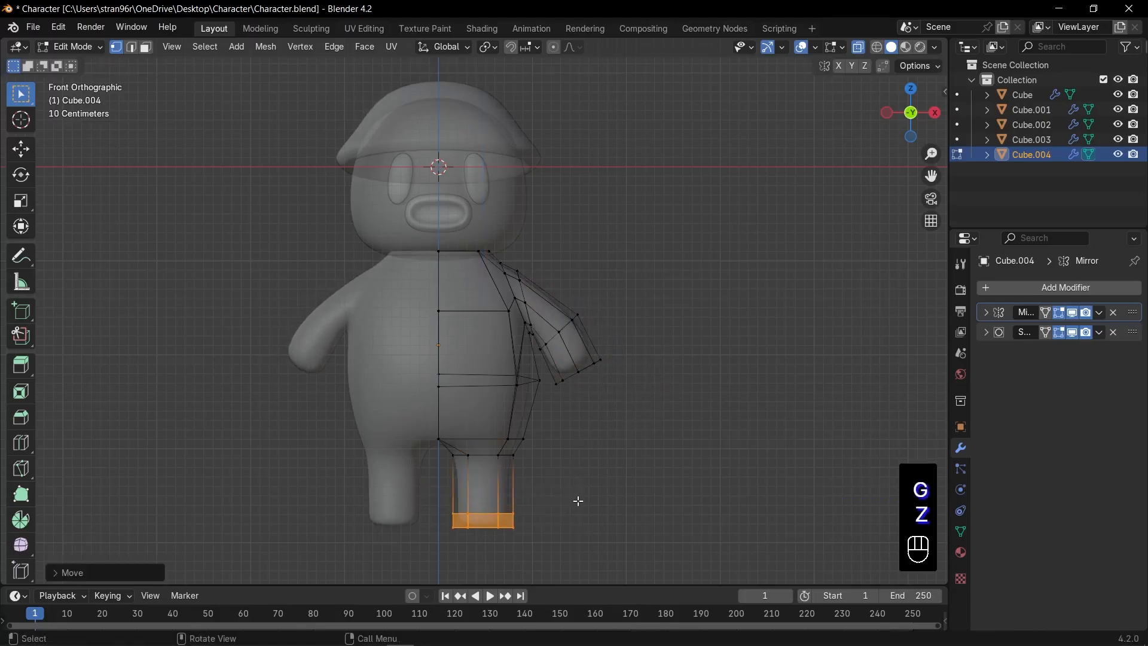
pyautogui.press('s')
pyautogui.click(598, 484)
pyautogui.press('Tab')
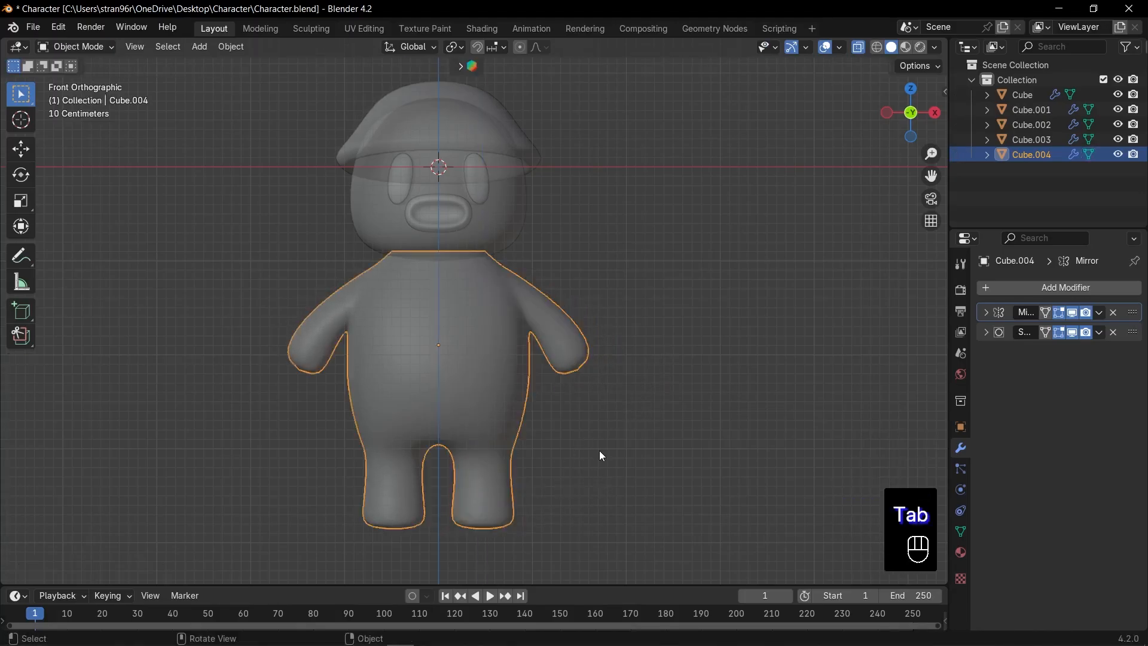
# Scale the whole body down slightly and raise it along Z to meet the head, saving the file
pyautogui.hotkey('alt', 'z')
pyautogui.press('s')
pyautogui.click(579, 444)
pyautogui.press('g')
pyautogui.press('z')
pyautogui.click(580, 423)
pyautogui.click(579, 418)
pyautogui.scroll(-2, 571, 389)
pyautogui.hotkey('ctrl', 's')
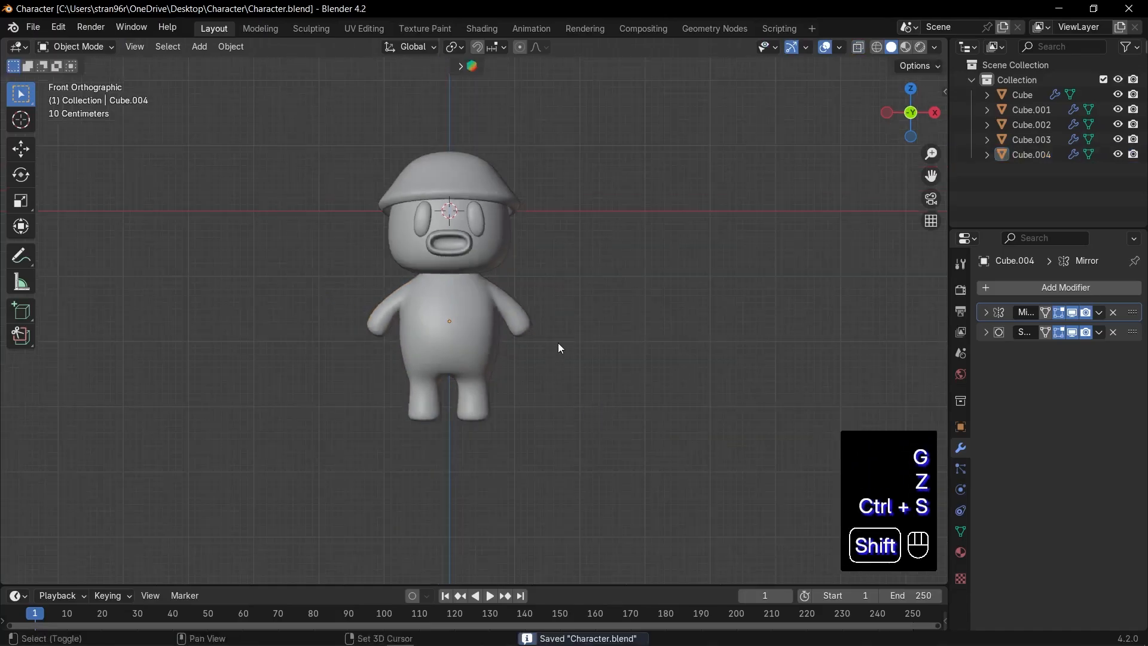
# Select all the character's parts and move them up along Z until the feet stand on the world origin
pyautogui.keyDown('shift'); pyautogui.moveTo(580, 389); pyautogui.dragTo(583, 443, button='middle'); pyautogui.keyUp('shift')
pyautogui.press('a')
pyautogui.press('g')
pyautogui.press('z')
pyautogui.click(594, 238)
pyautogui.keyDown('shift'); pyautogui.moveTo(605, 197); pyautogui.dragTo(614, 381, button='middle'); pyautogui.keyUp('shift')
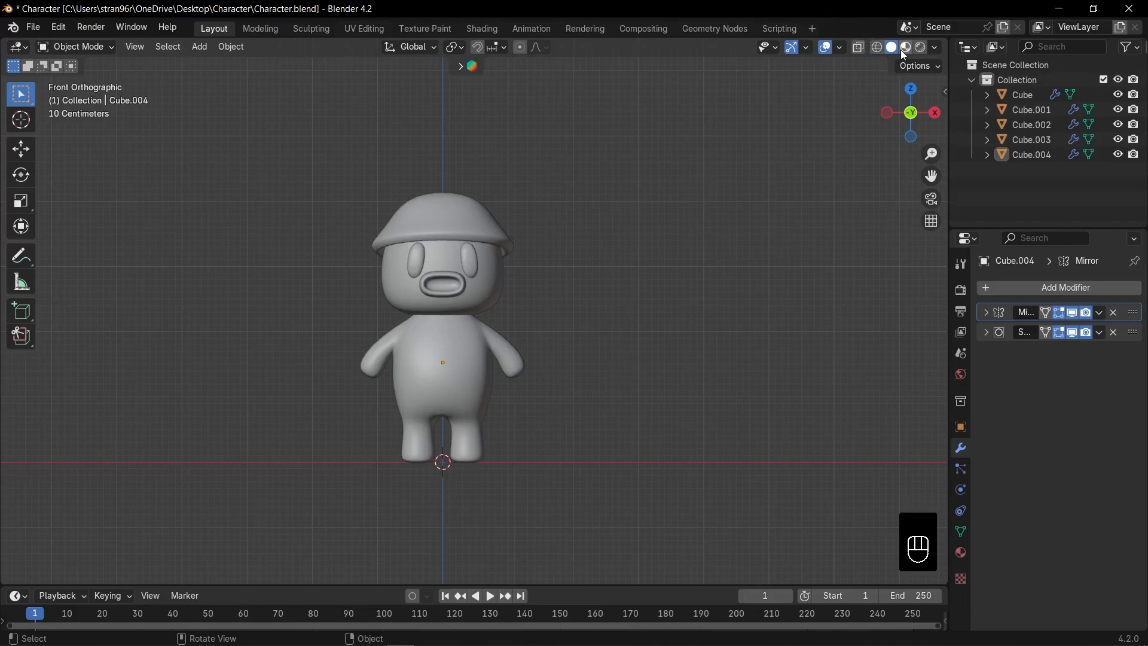
# Switch the viewport to Material Preview and give the body a new material with a dark brown base color
pyautogui.click(905, 50)
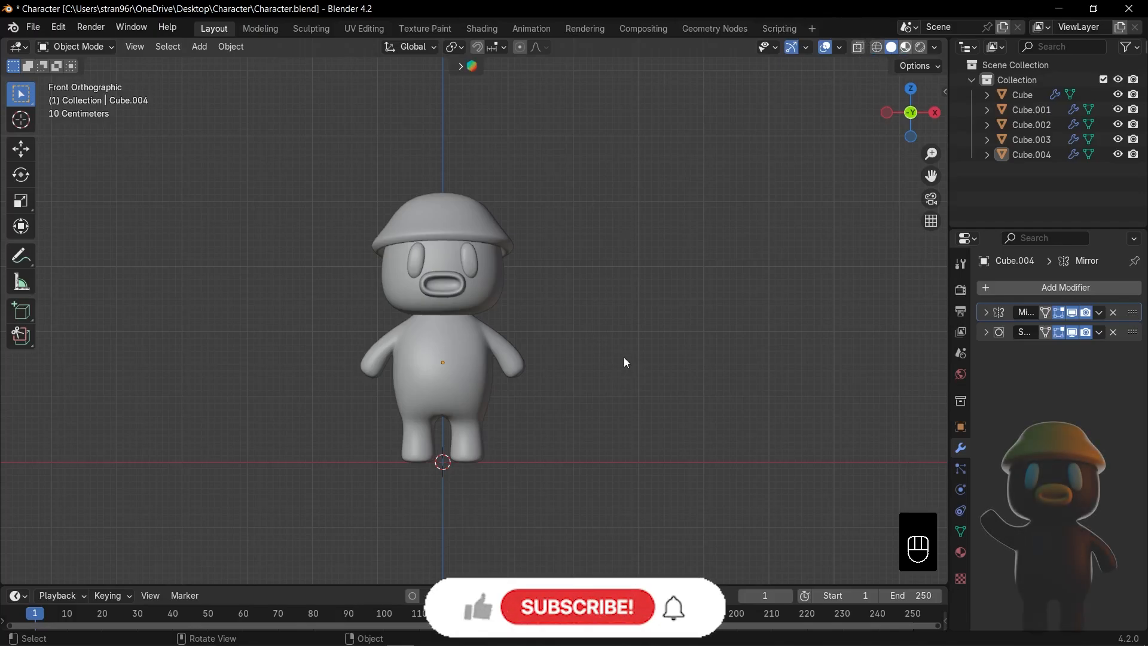
pyautogui.click(961, 554)
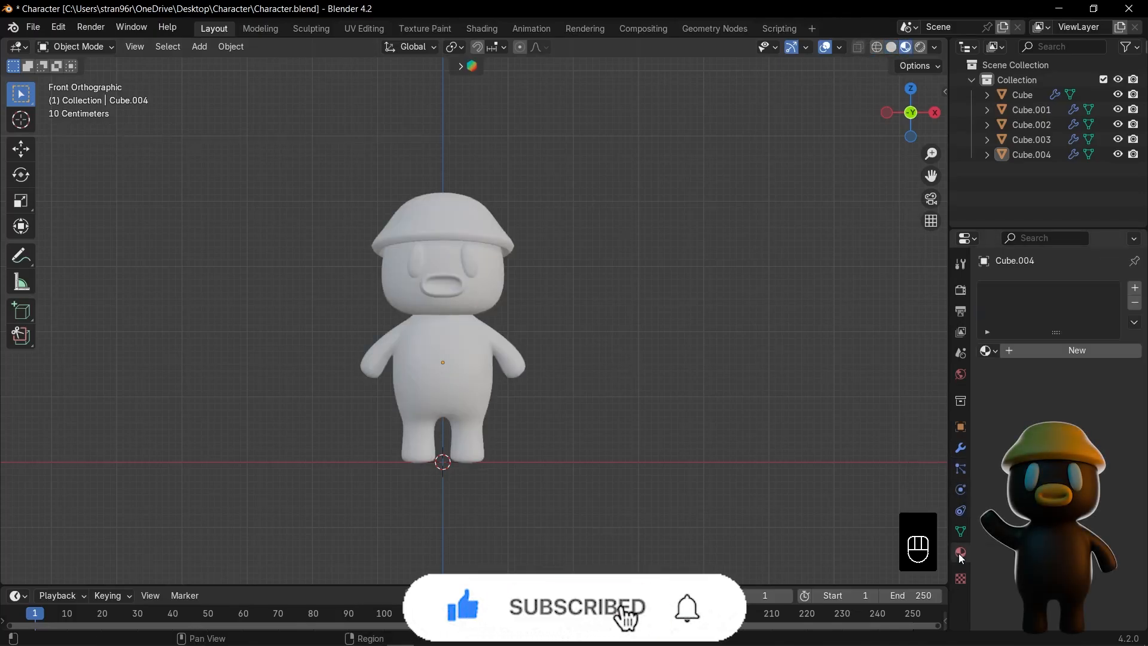
pyautogui.click(443, 353)
pyautogui.click(1077, 350)
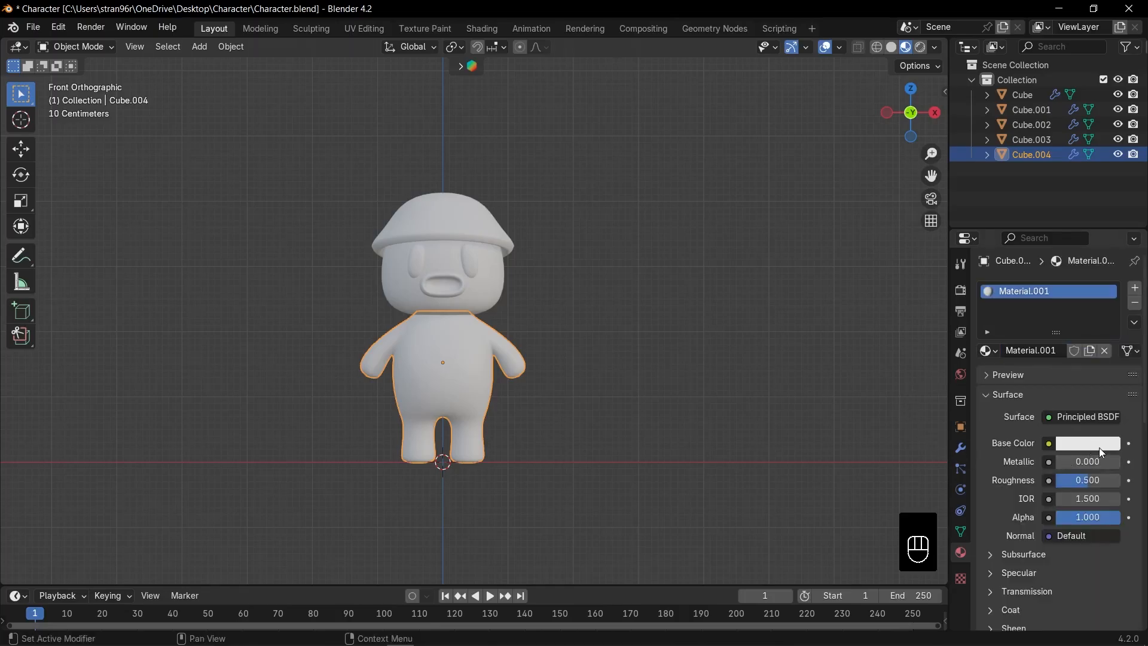
pyautogui.click(1102, 447)
pyautogui.moveTo(1083, 407); pyautogui.dragTo(1017, 408)
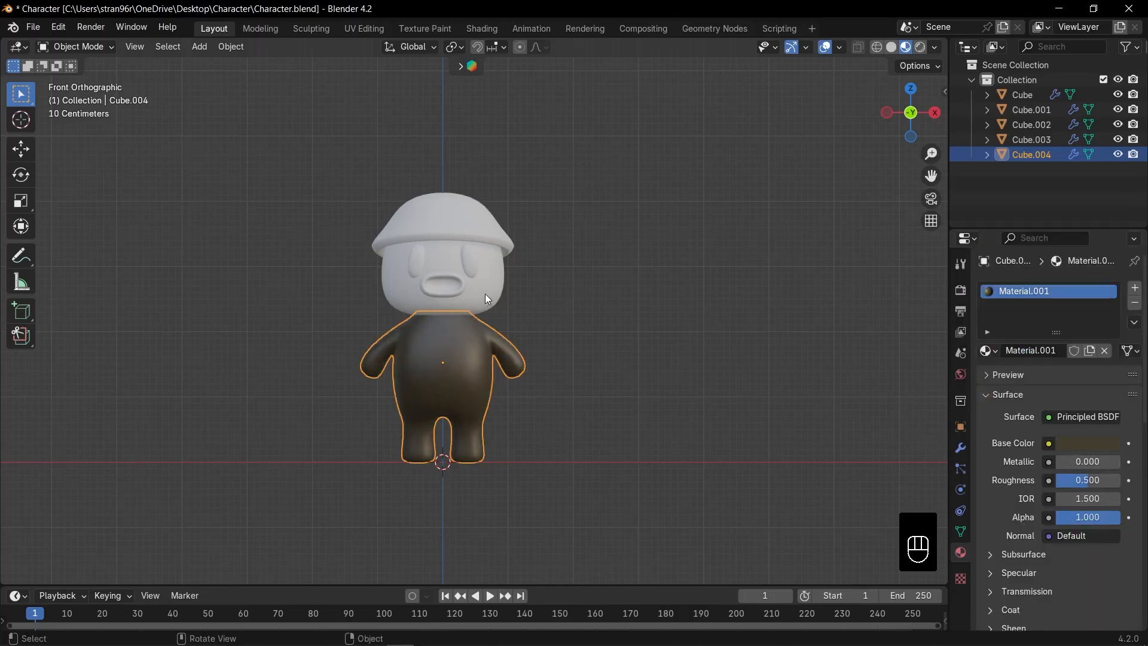
# Assign the body's dark brown Material.001 to the head
pyautogui.click(488, 298)
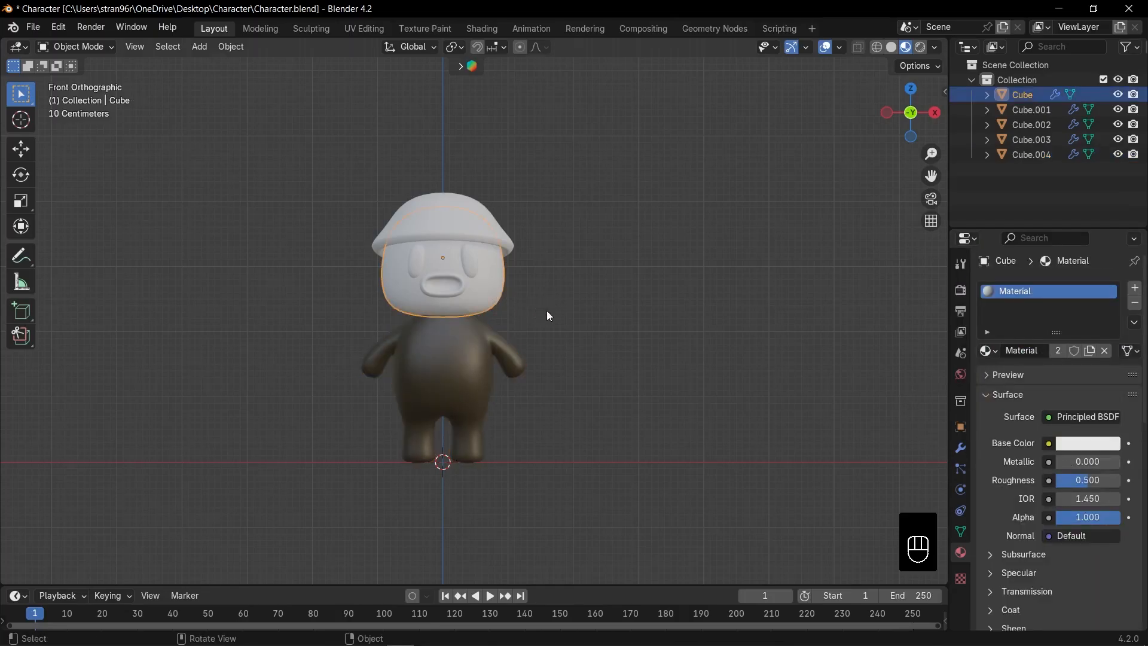
pyautogui.click(990, 354)
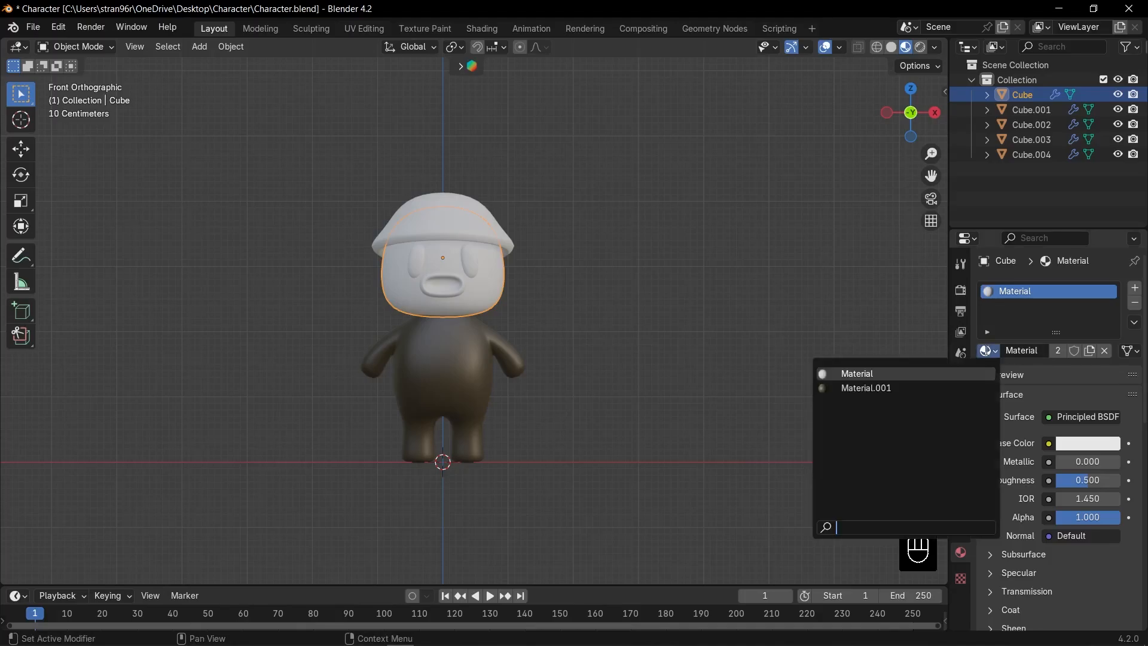
pyautogui.click(885, 387)
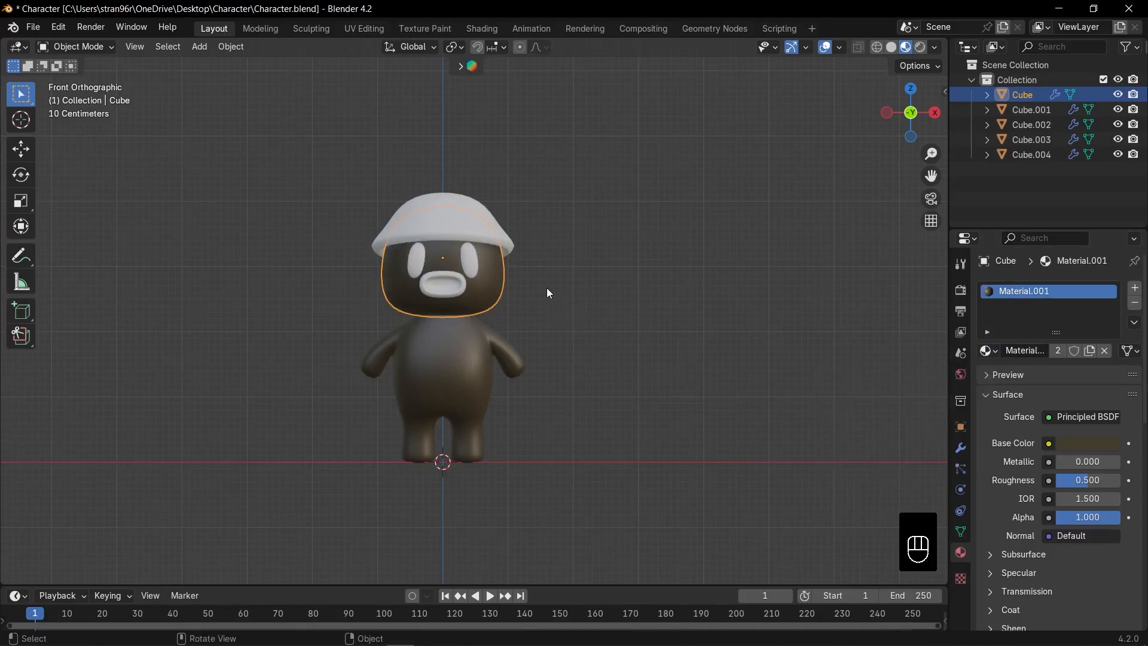
# Change the base color of the hat's material to a warm yellow
pyautogui.scroll(1, 552, 273)
pyautogui.scroll(1, 486, 198)
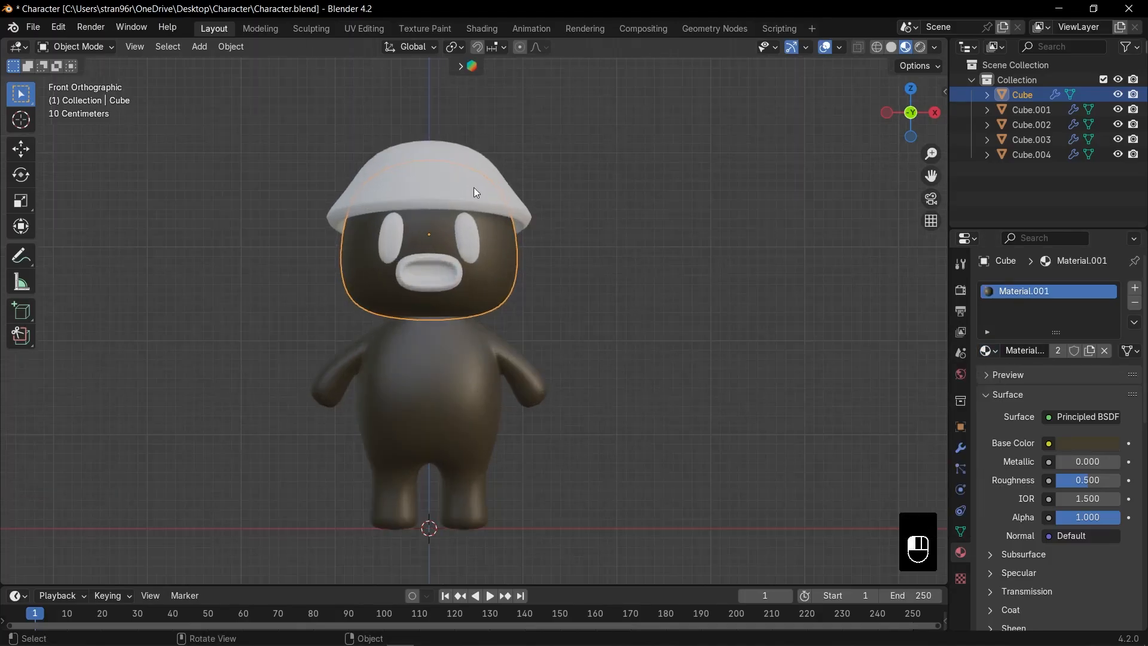
pyautogui.click(473, 187)
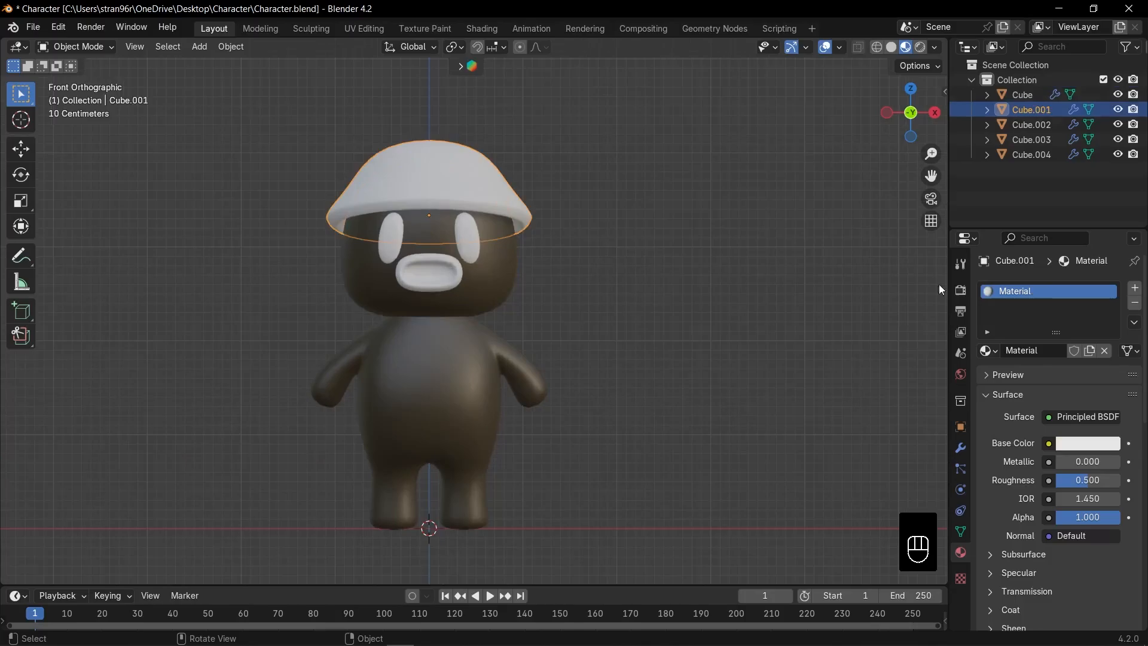
pyautogui.click(1087, 447)
pyautogui.moveTo(1015, 284); pyautogui.dragTo(1005, 301)
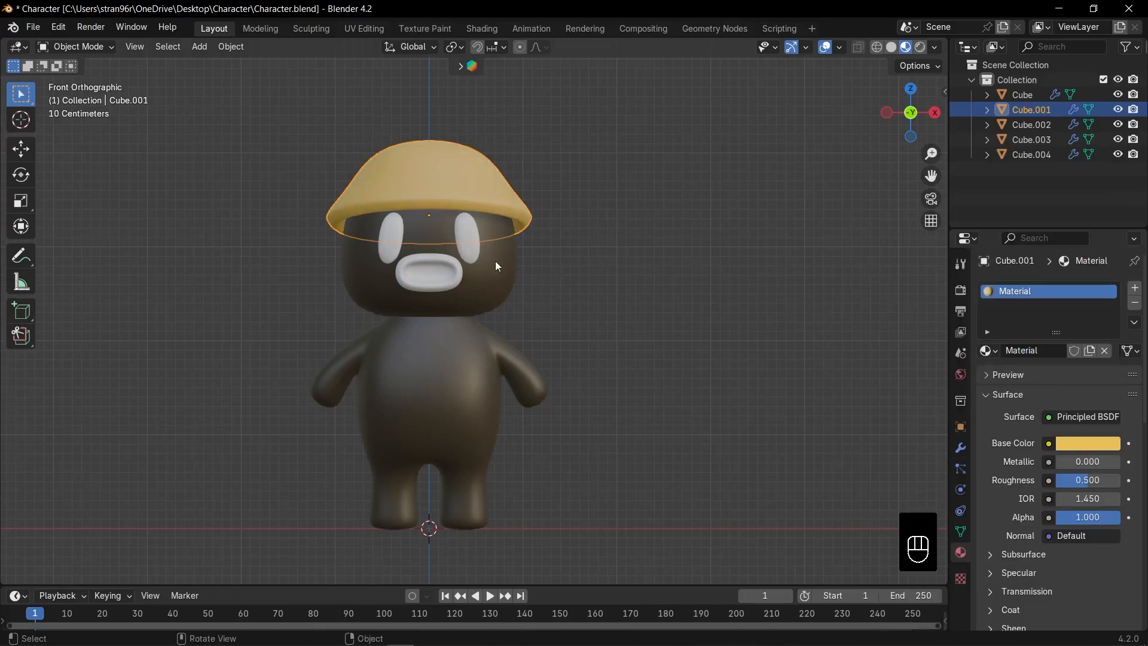
# Assign the hat's yellow material to the mouth and clear the selection
pyautogui.click(452, 274)
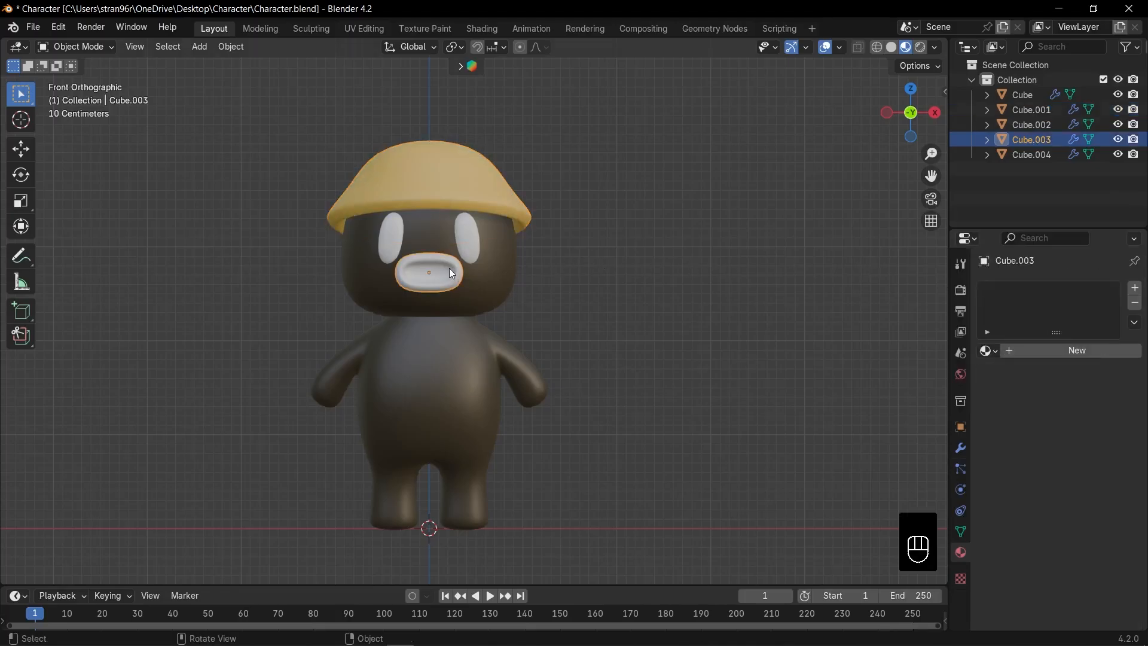
pyautogui.click(988, 350)
pyautogui.click(934, 376)
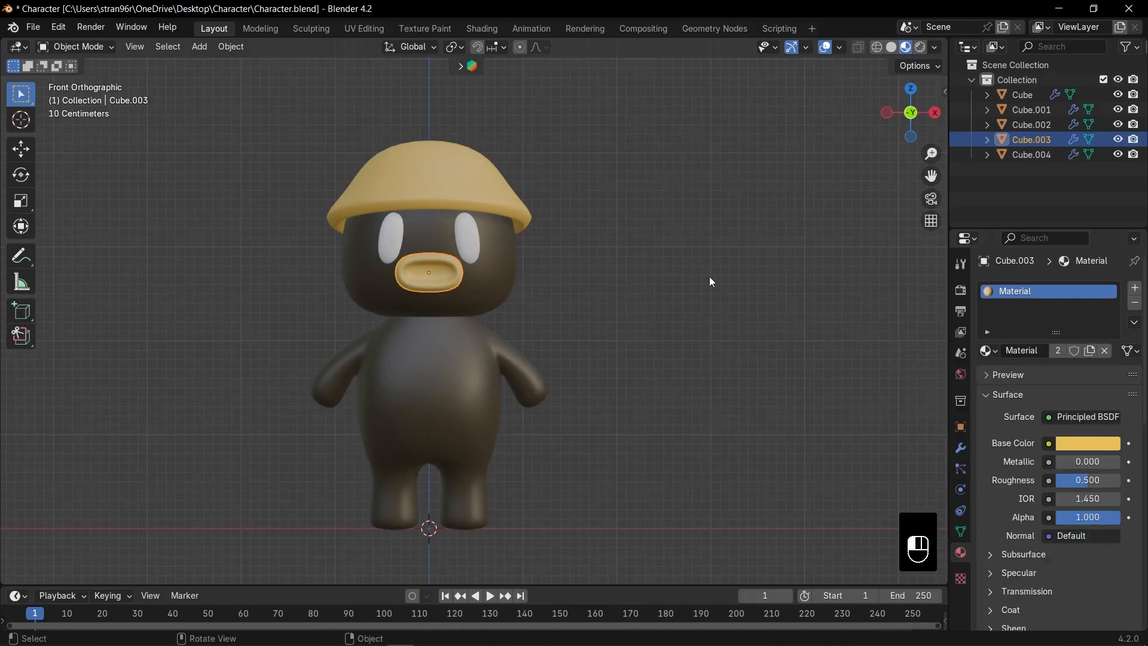
pyautogui.click(629, 268)
# Give the eyes a new material with a pale light-blue base color
pyautogui.click(466, 239)
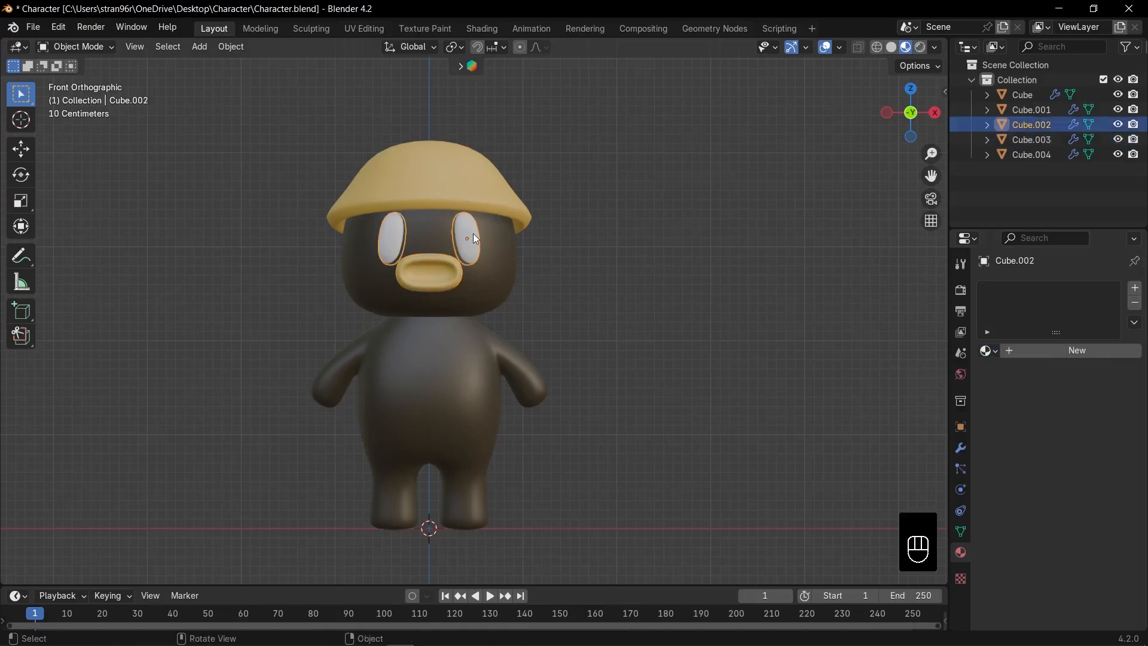
pyautogui.click(1052, 357)
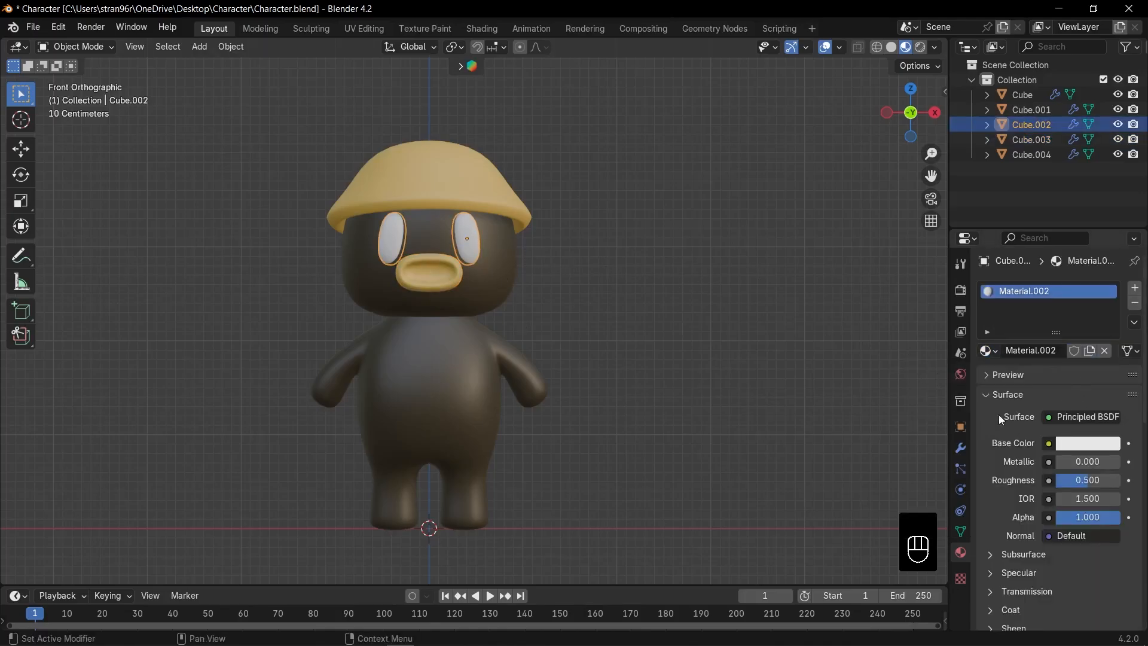
pyautogui.click(1076, 446)
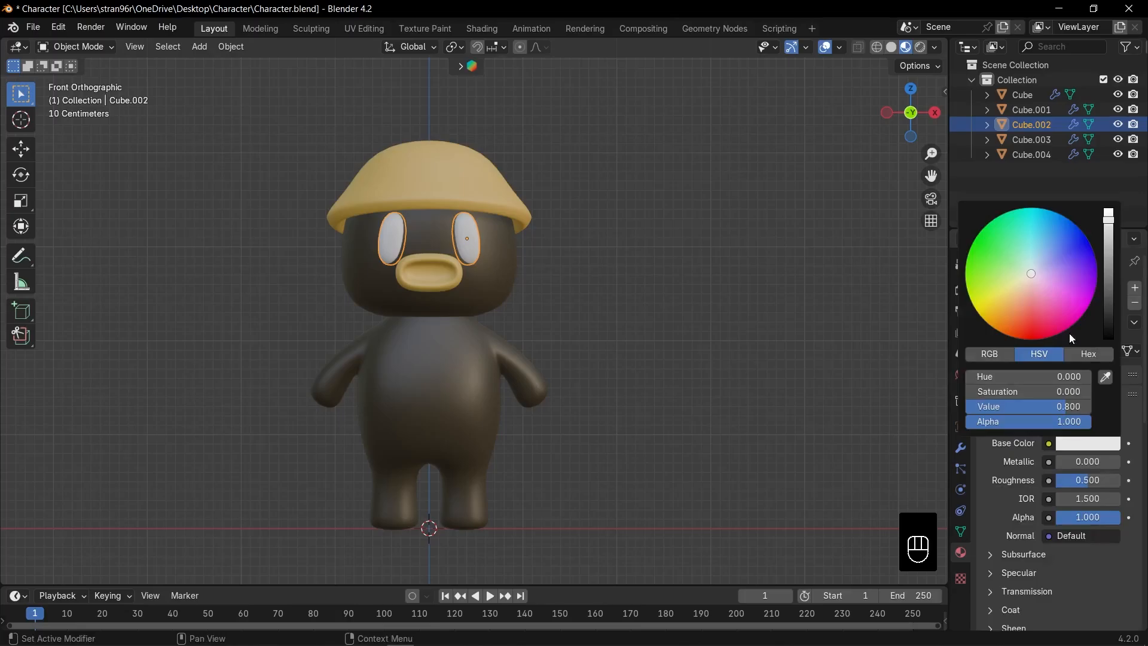
pyautogui.click(1031, 258)
pyautogui.click(585, 338)
# Save the file and check the colored character from an angled view and from the front
pyautogui.scroll(-3, 585, 340)
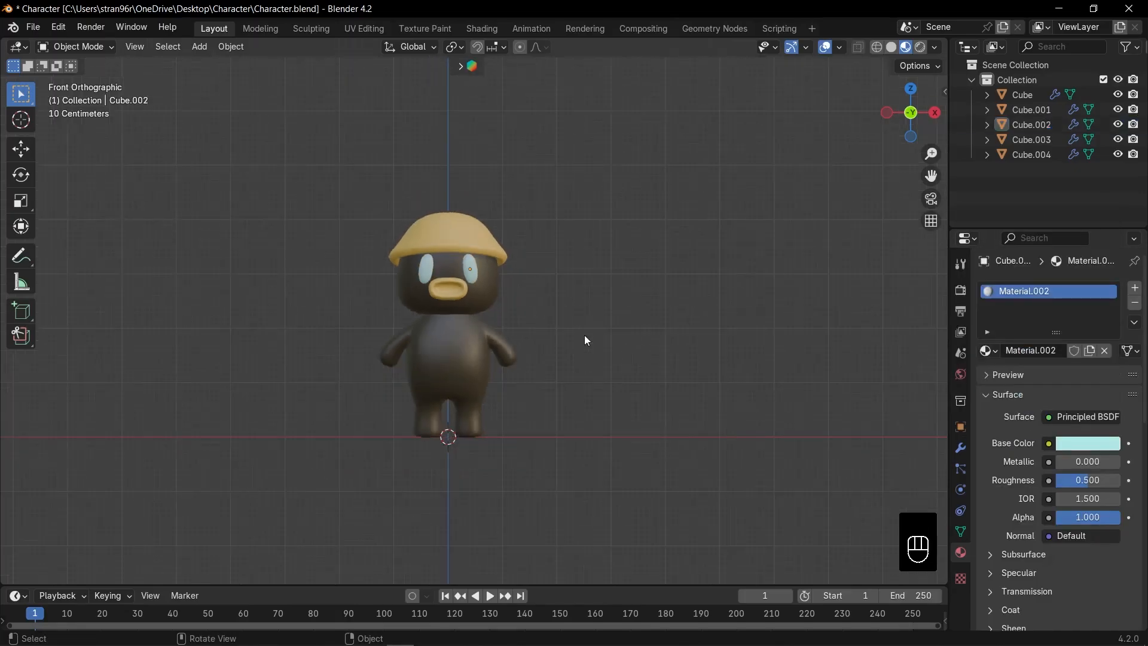
pyautogui.hotkey('ctrl', 's')
pyautogui.moveTo(460, 328); pyautogui.dragTo(588, 323, button='middle')
pyautogui.scroll(5, 444, 303)
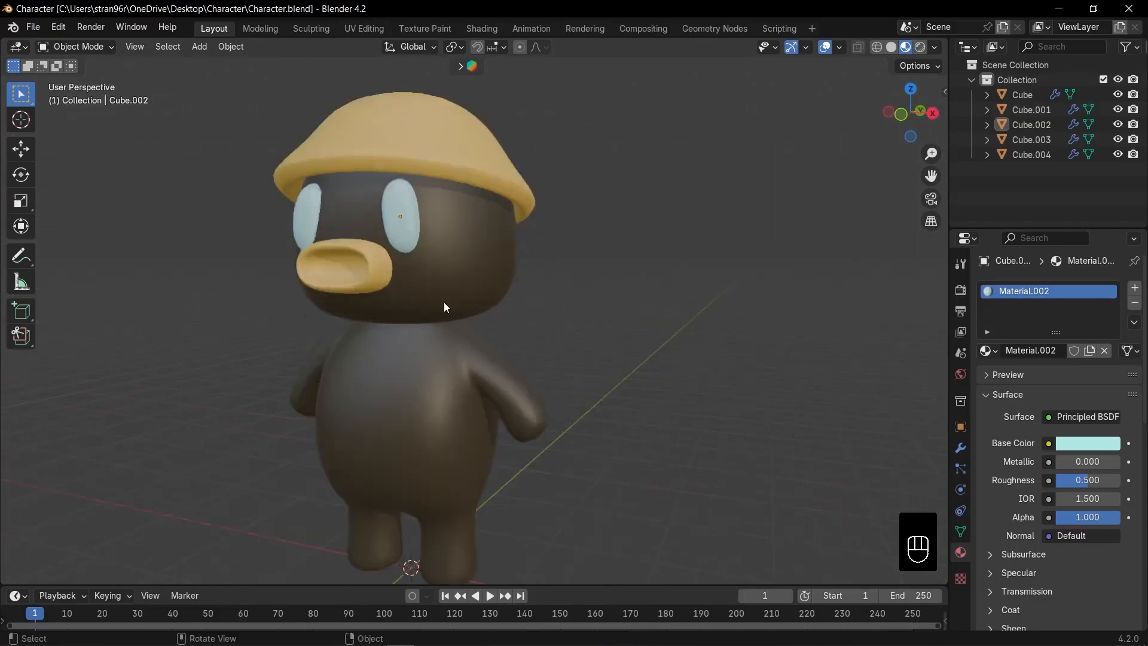
pyautogui.scroll(-2, 437, 301)
pyautogui.press('KP_1')
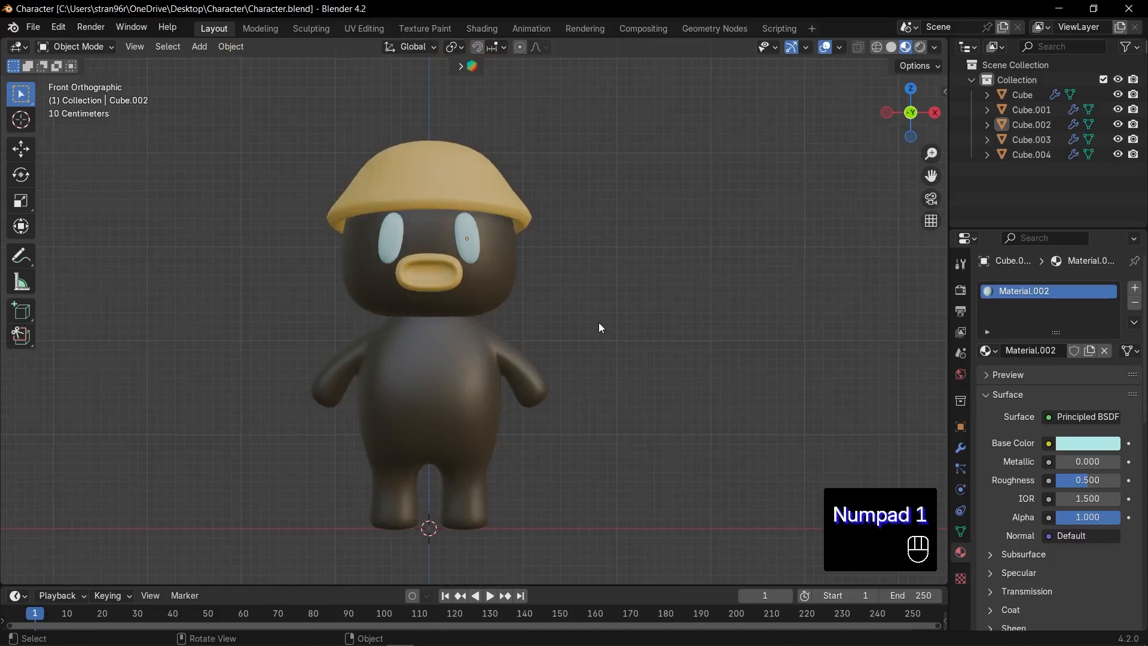